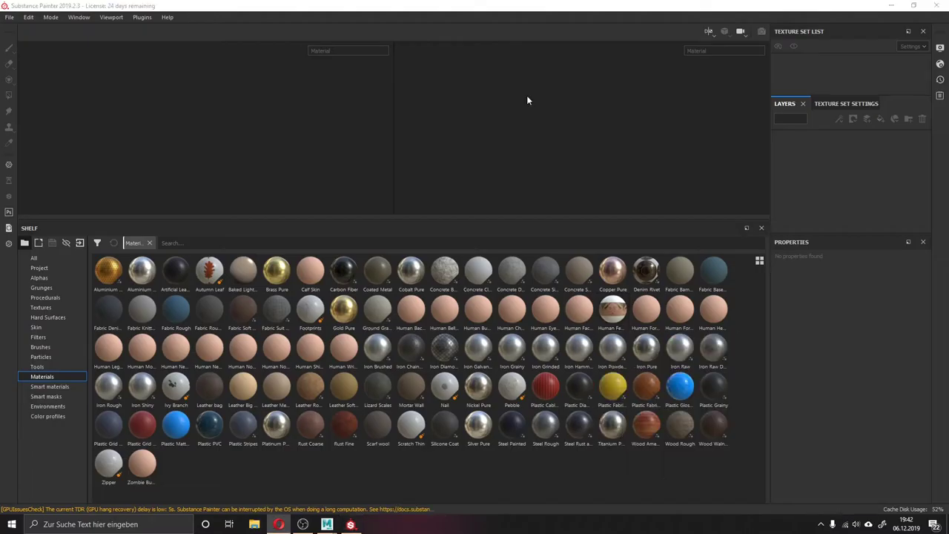
- Create a new project from the Möbel_LP.fbx furniture mesh
key(ctrl+n)
click(577, 164)
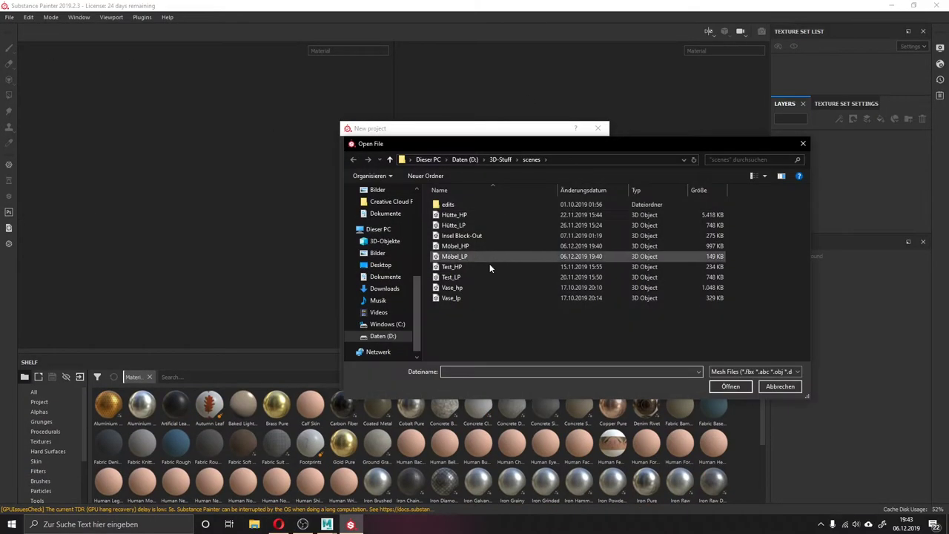
double_click(481, 256)
click(519, 378)
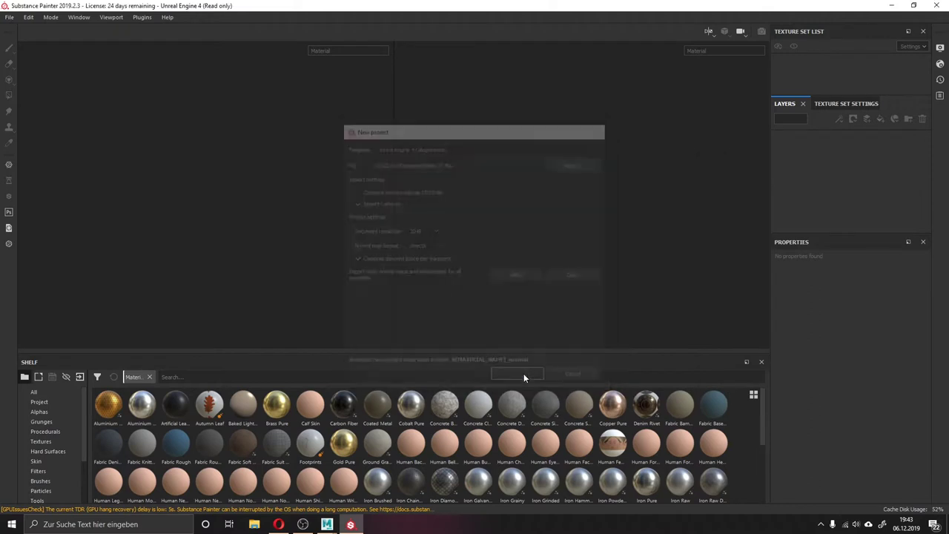
- Rename the lambert texture sets to Couch, Tisch and Sessel
scroll(833, 124, down, 3)
click(800, 73)
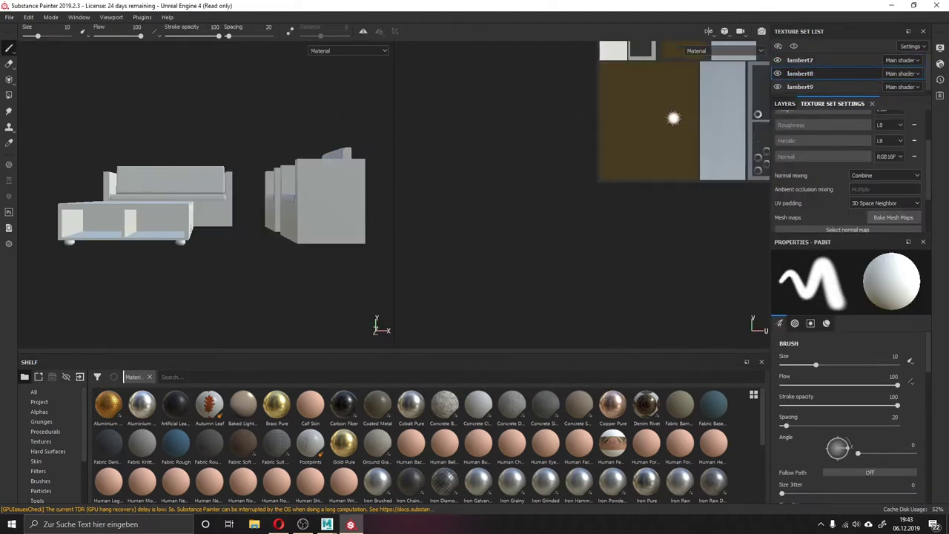
scroll(716, 116, up, 4)
double_click(800, 87)
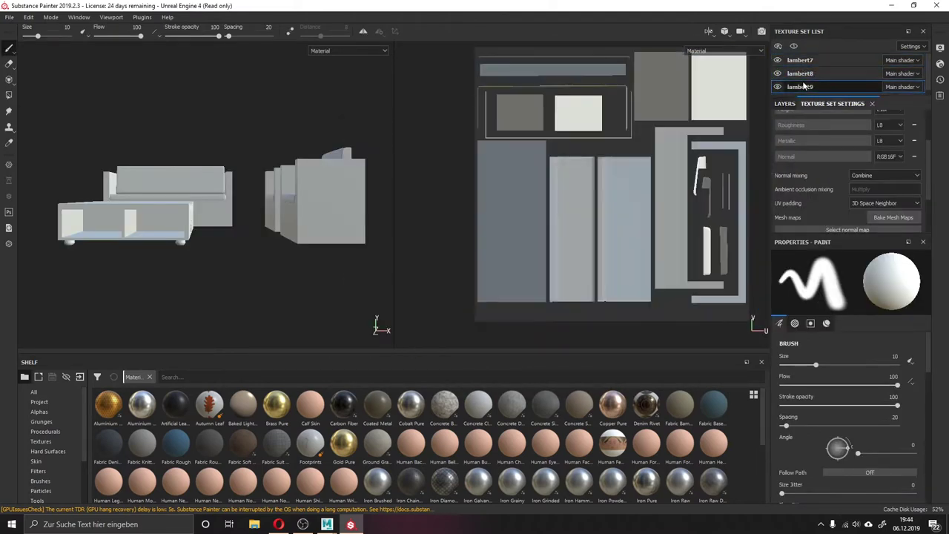
text(Couch)
click(810, 73)
text(Ti)
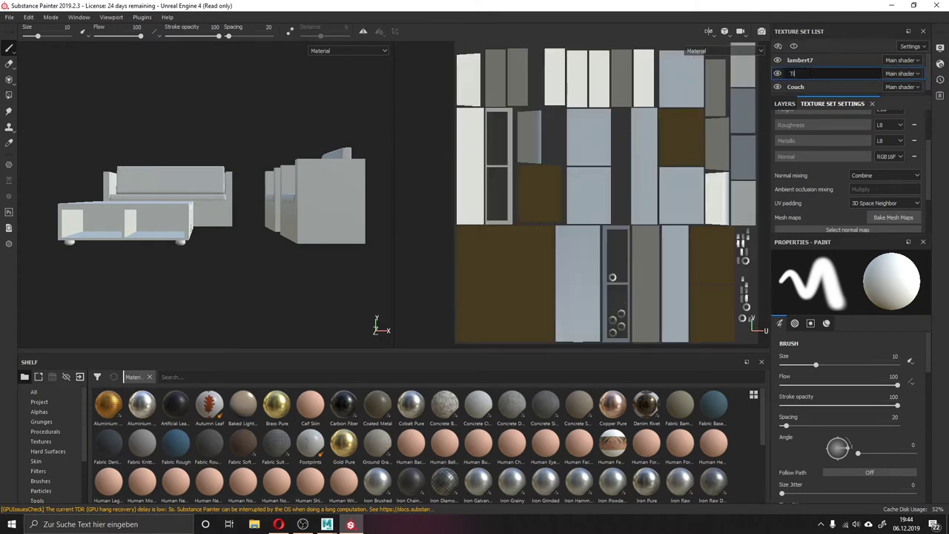
text(sch)
double_click(800, 60)
text(Sessel)
- Bake mesh maps for all texture sets using Möbel_HP.fbx as the high-definition mesh
click(894, 217)
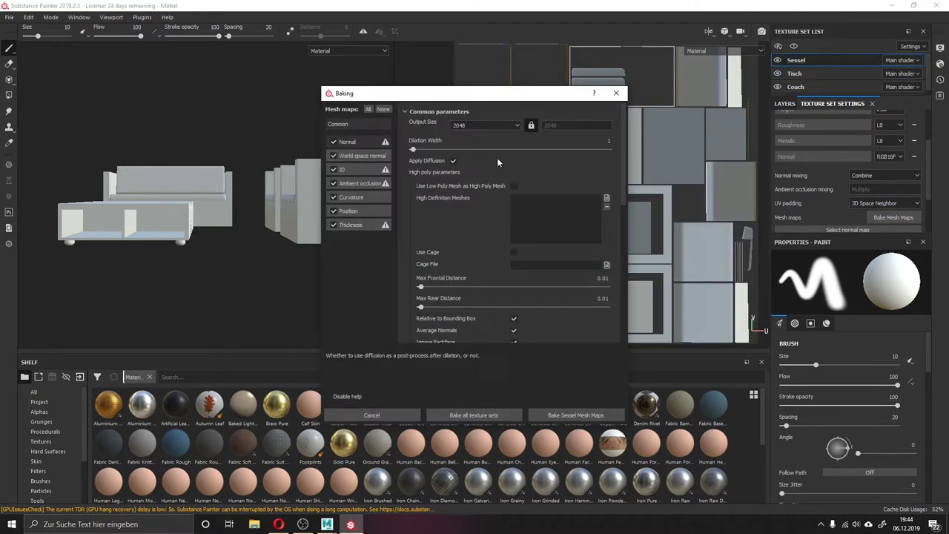
click(606, 197)
click(451, 223)
click(702, 350)
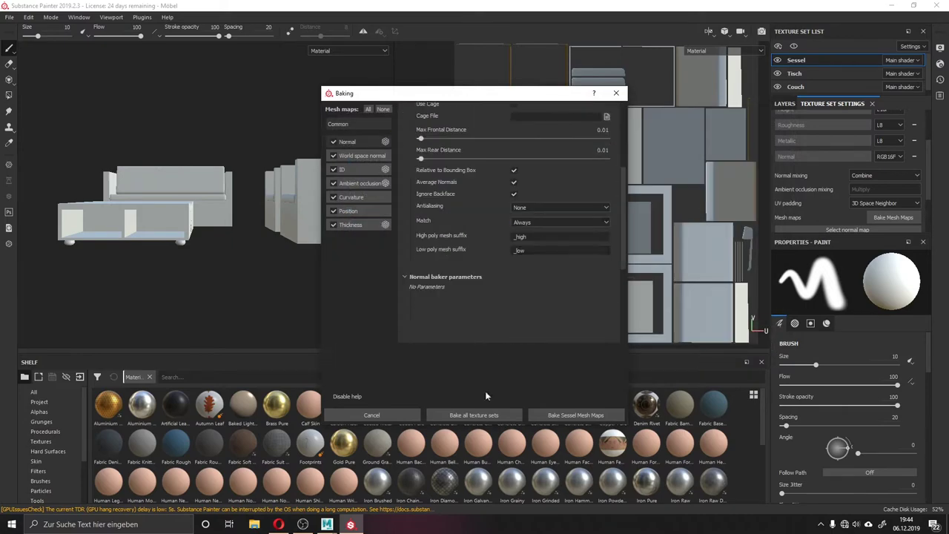
click(556, 420)
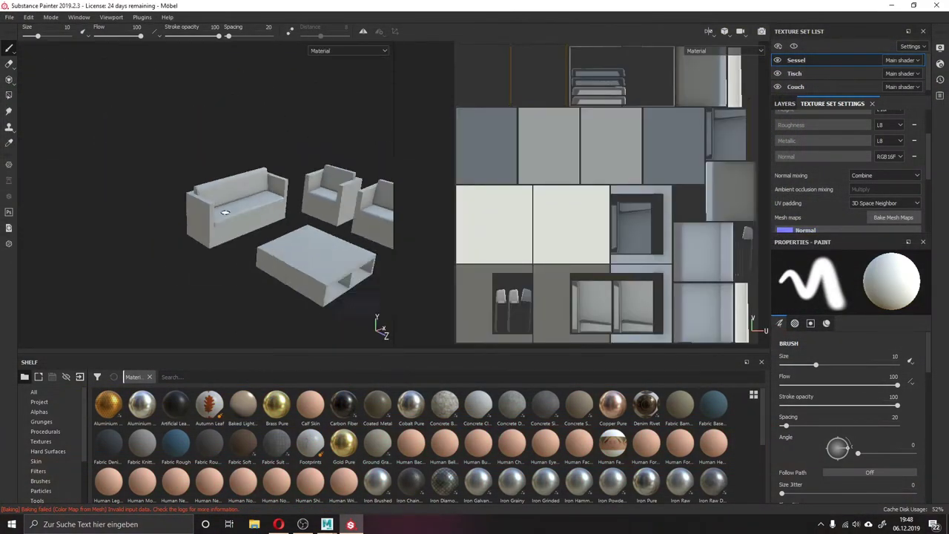
click(490, 417)
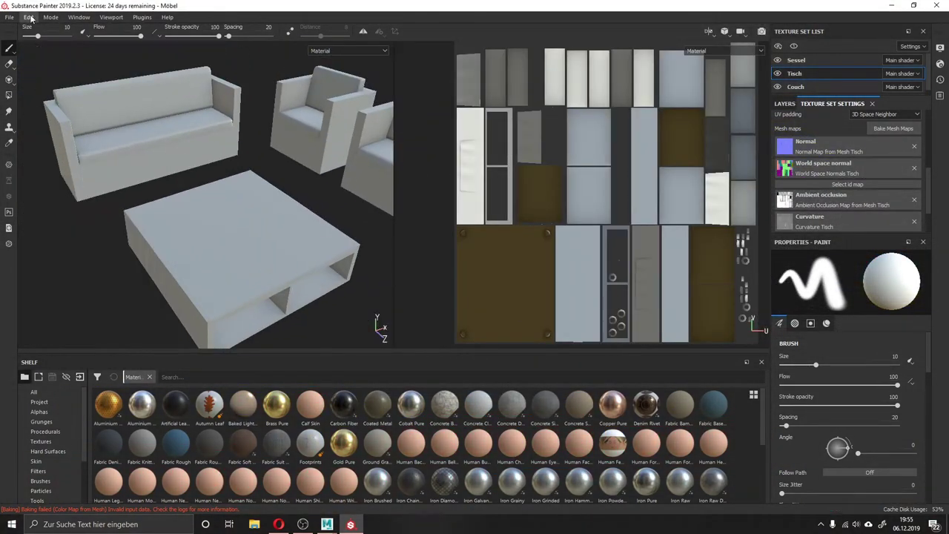
scroll(359, 443, down, 5)
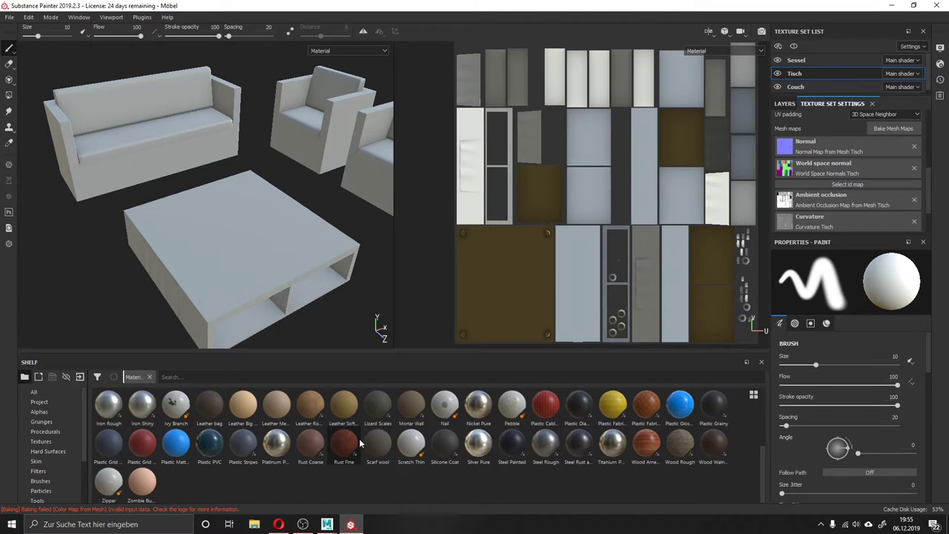
- Apply Wood American Cherry to the Couch texture set and change its projection mode
click(795, 87)
drag(647, 443, 270, 244)
click(861, 295)
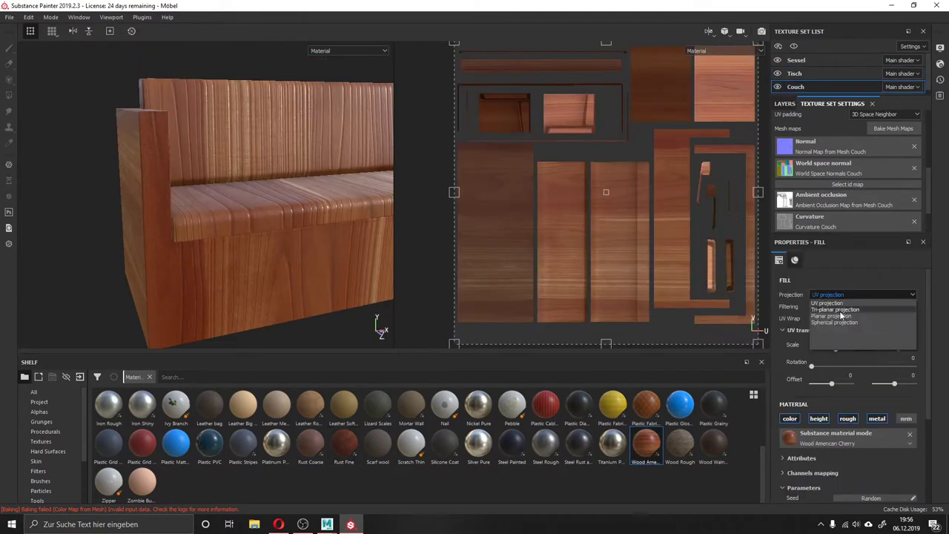
click(839, 315)
- Make the wood black with Fibers 0.08, Layers 8 and Height Range 0.03
scroll(822, 363, down, 3)
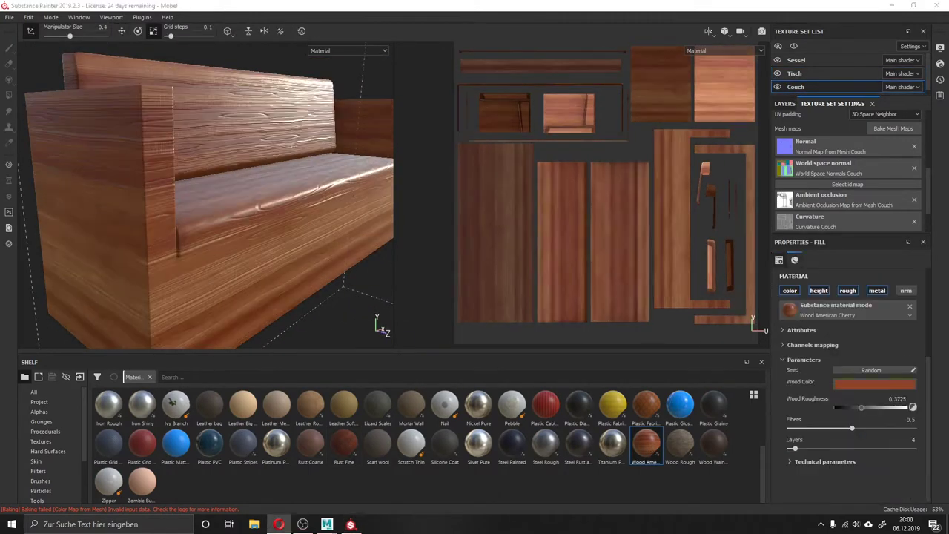
click(875, 384)
click(806, 477)
scroll(245, 253, up, 3)
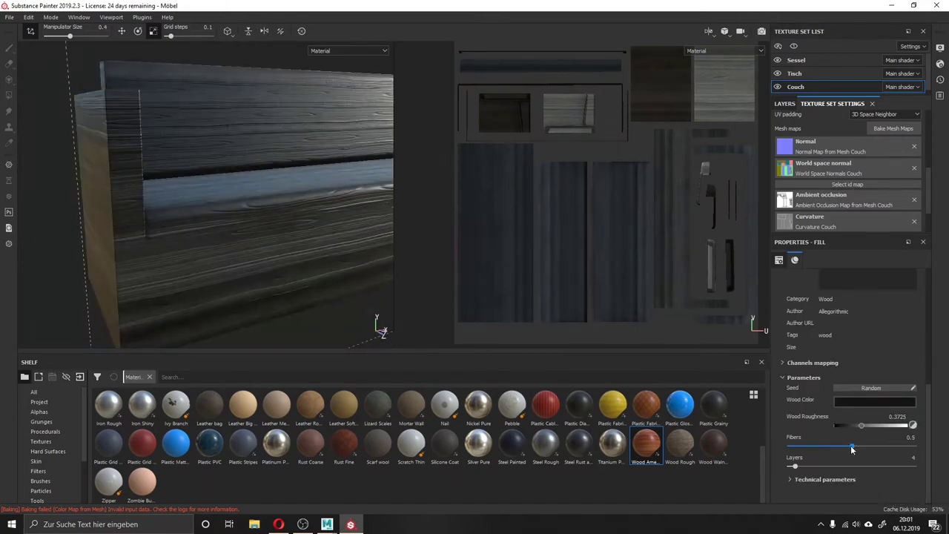
mouse_move(852, 449)
mouse_down()
mouse_move(799, 447)
mouse_move(805, 467)
mouse_up()
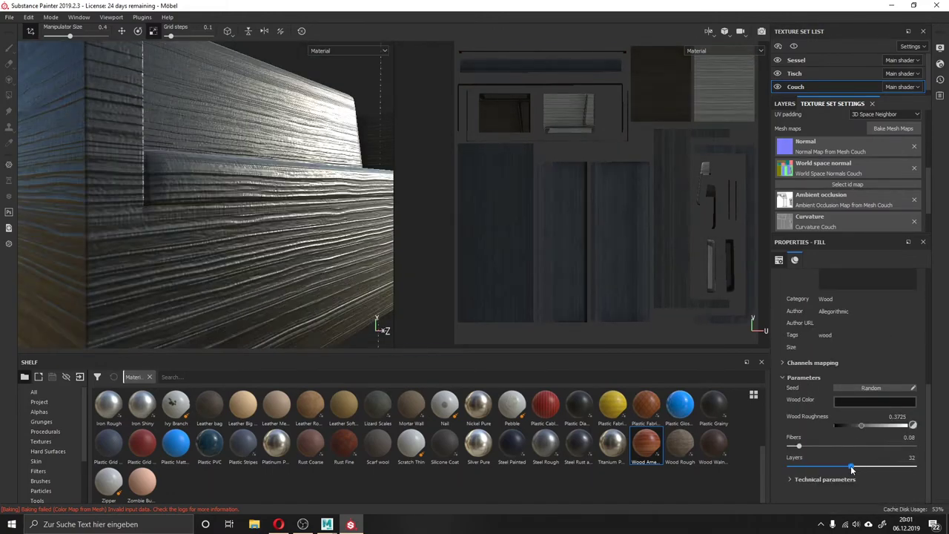
click(791, 479)
scroll(813, 469, down, 3)
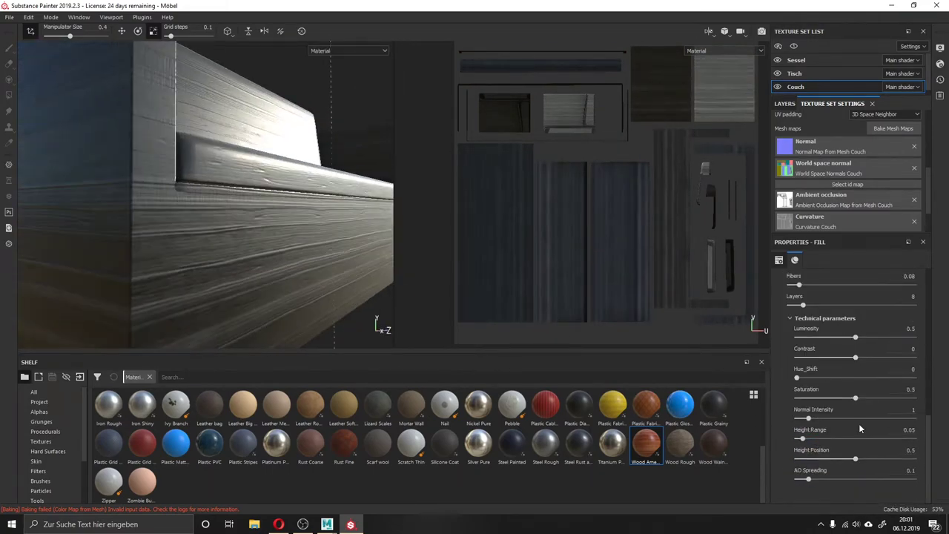
drag(814, 439, 799, 439)
- Stretch and reposition the wood projection across the couch UVs
mouse_move(245, 222)
alt+mouse_down()
mouse_move(307, 240)
mouse_move(328, 274)
mouse_move(245, 229)
mouse_move(226, 257)
alt+mouse_up()
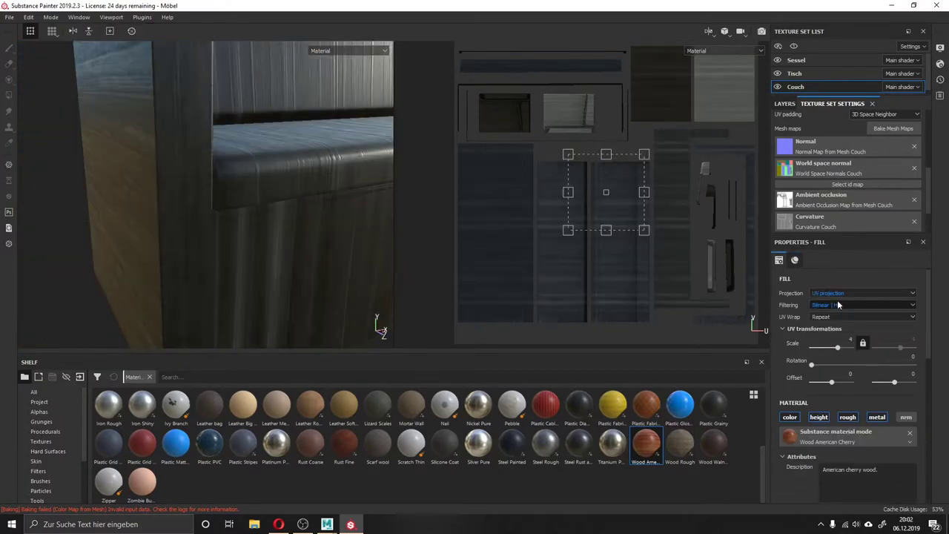
drag(600, 257, 600, 292)
mouse_move(606, 222)
mouse_down()
mouse_move(514, 185)
mouse_move(292, 207)
mouse_move(447, 214)
mouse_up()
scroll(821, 457, down, 10)
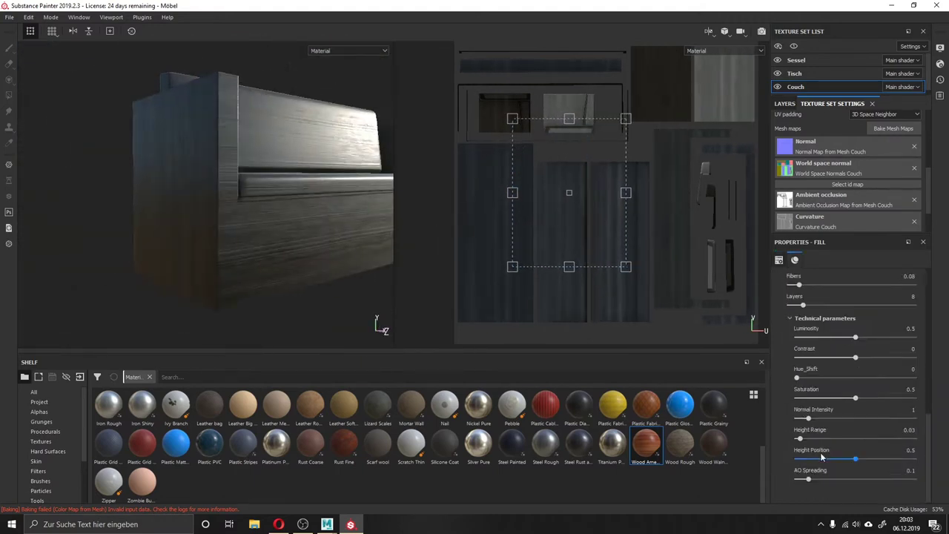
alt+drag(317, 256, 386, 245)
drag(566, 214, 578, 220)
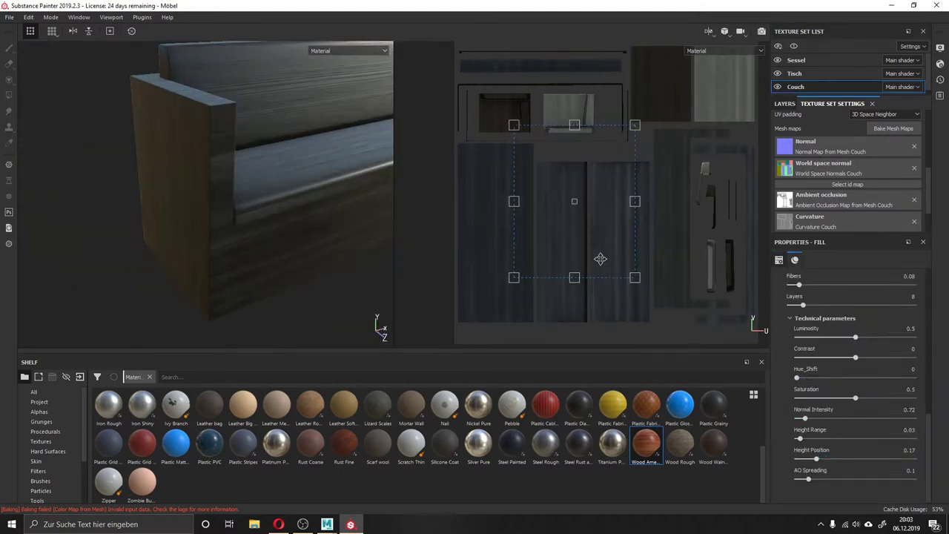
alt+drag(312, 237, 197, 246)
- Add a folder whose polygon-fill mask covers the couch frame
click(785, 103)
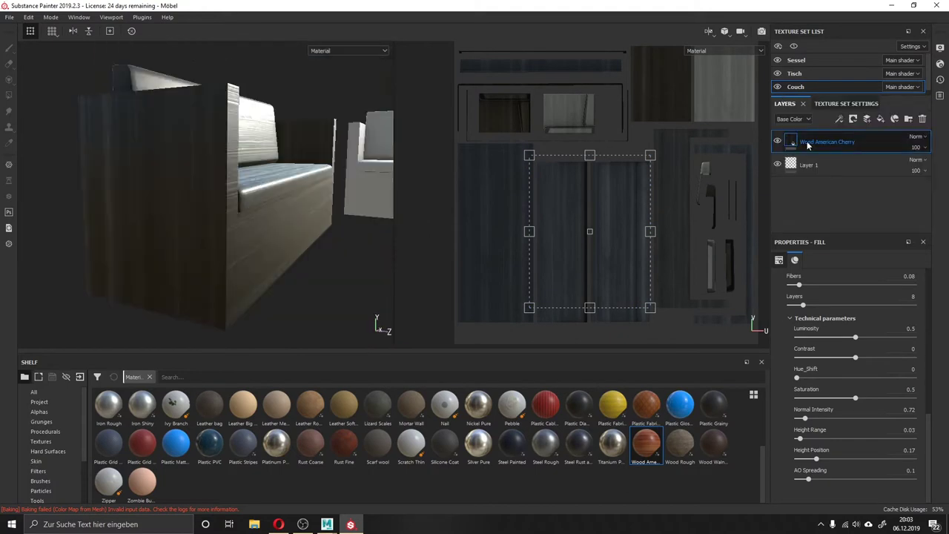
drag(825, 147, 821, 147)
mouse_move(333, 214)
alt+mouse_down()
mouse_move(191, 265)
mouse_move(386, 342)
alt+mouse_up()
scroll(386, 342, up, 2)
scroll(442, 81, up, 5)
scroll(609, 170, down, 4)
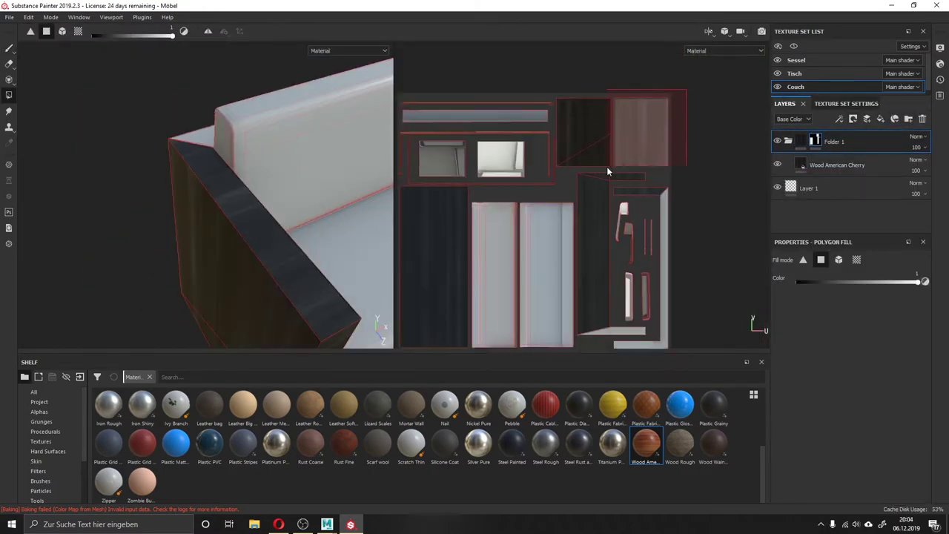
scroll(699, 238, up, 2)
scroll(227, 169, up, 3)
mouse_move(227, 170)
alt+mouse_down()
mouse_move(159, 259)
mouse_move(222, 206)
mouse_move(182, 96)
mouse_move(219, 205)
mouse_move(311, 193)
alt+mouse_up()
scroll(643, 199, up, 5)
scroll(644, 199, down, 3)
scroll(640, 103, down, 3)
scroll(582, 226, up, 2)
mouse_move(222, 223)
alt+mouse_down()
mouse_move(297, 185)
mouse_move(396, 191)
mouse_move(334, 208)
alt+mouse_up()
scroll(564, 223, down, 2)
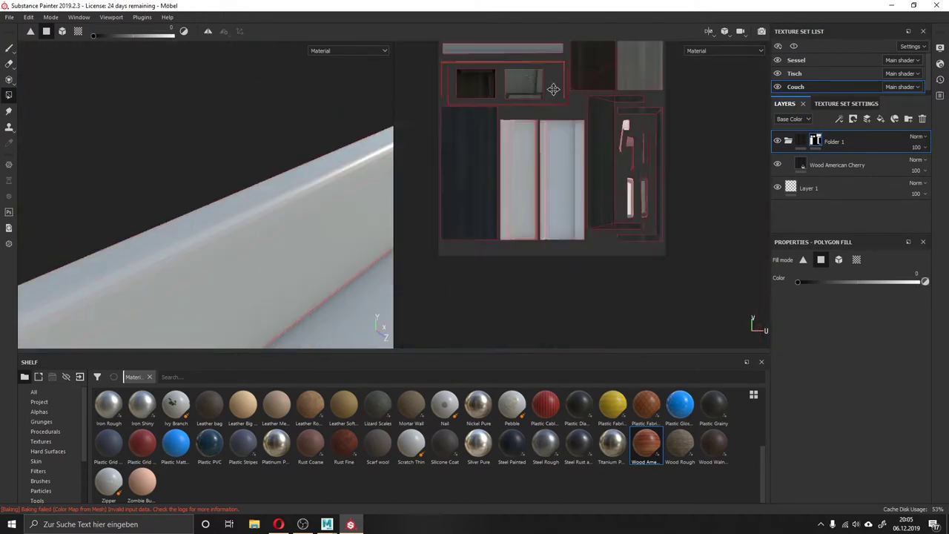
- Add a white mask to the Wood American Cherry layer
click(837, 165)
alt+drag(265, 144, 322, 161)
right_click(836, 165)
click(853, 29)
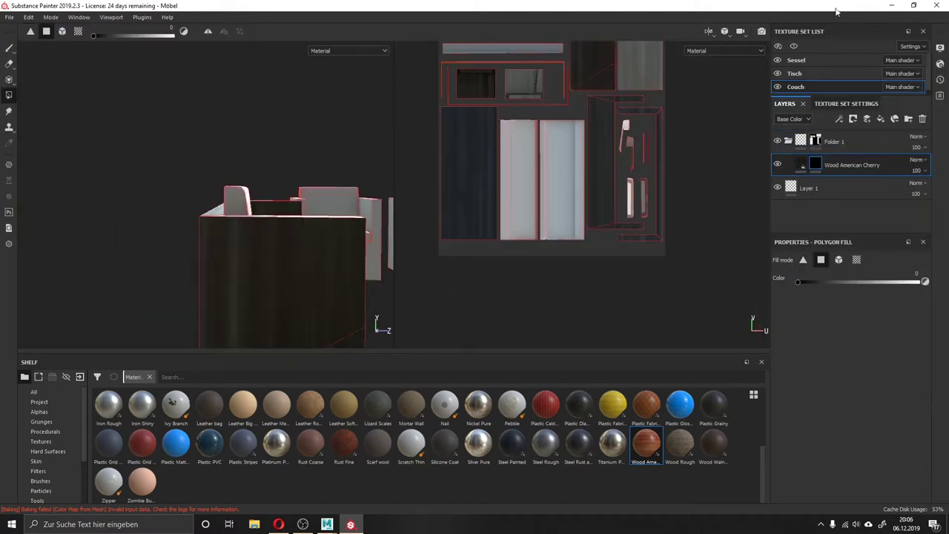
alt+drag(223, 185, 313, 273)
scroll(313, 273, up, 3)
- Duplicate the wood layer and set the copy's UV rotation to 180
key(f)
alt+drag(115, 135, 223, 186)
key(ctrl+d)
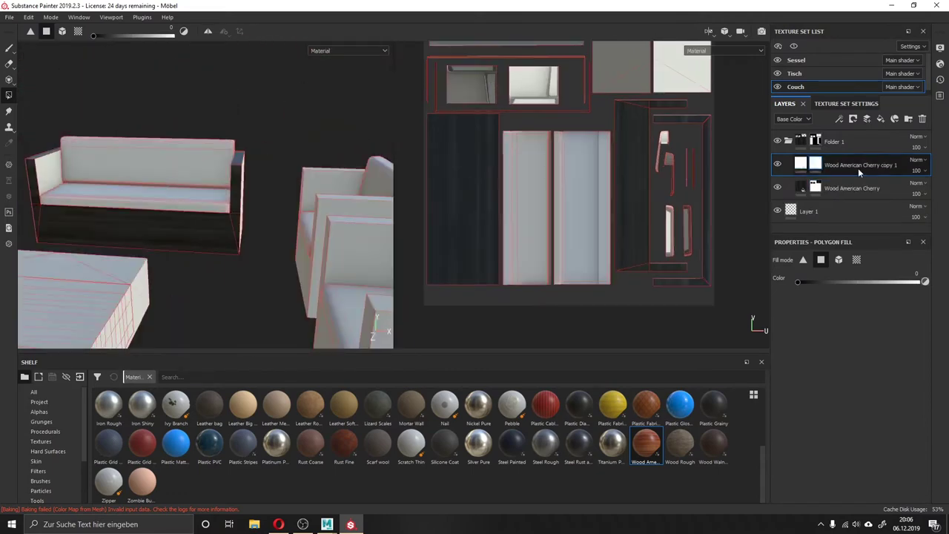
scroll(632, 234, down, 2)
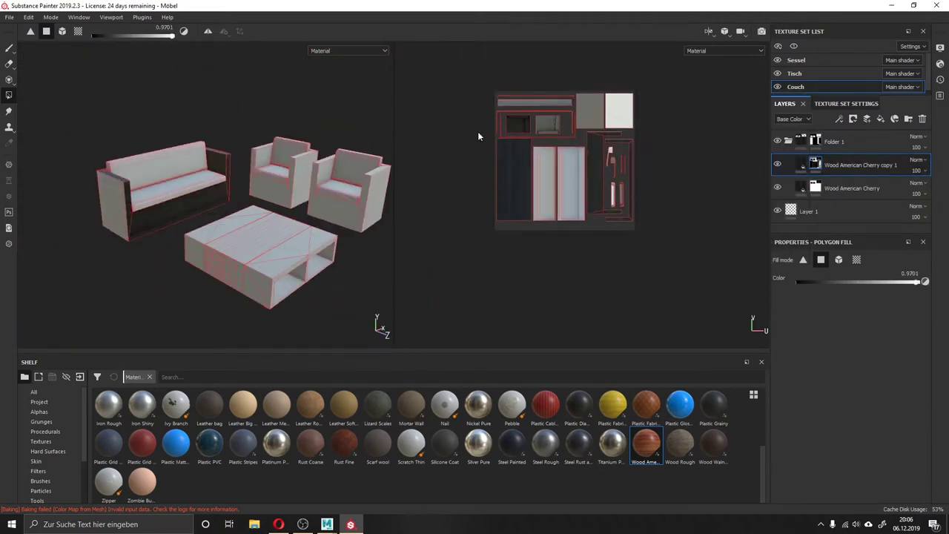
text(180)
key(Return)
key(f)
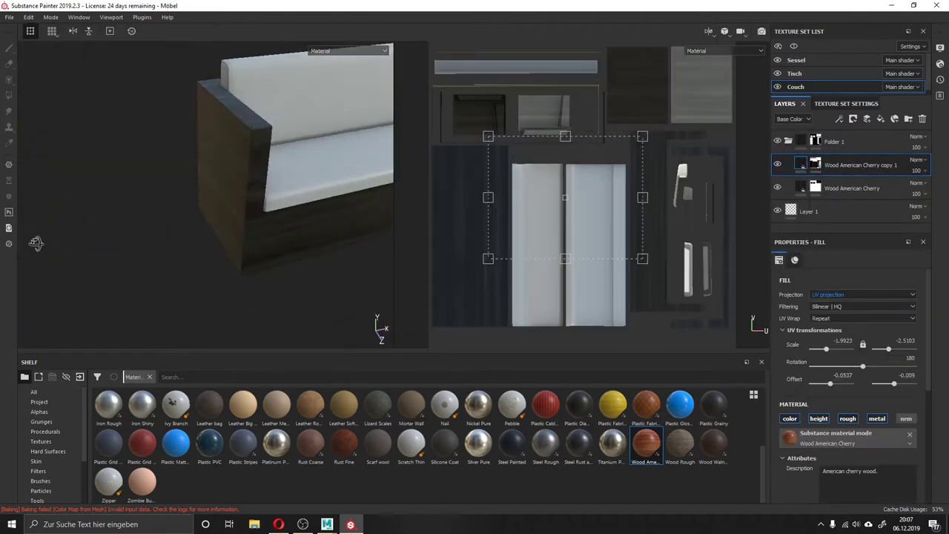
alt+drag(186, 222, 227, 313)
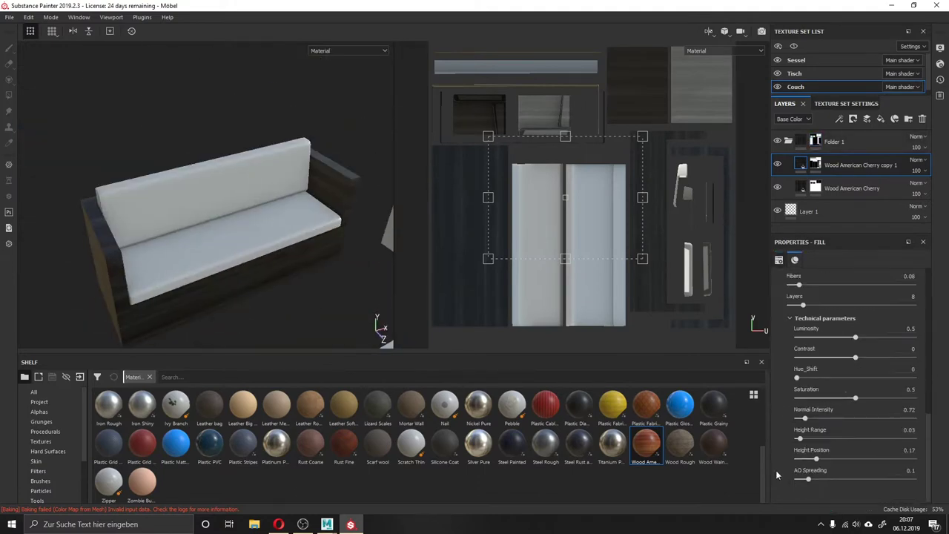
- Add a new folder and apply Fabric Bamboo to the couch, briefly trying Fabric Baseball Hat
click(906, 121)
scroll(423, 445, up, 10)
drag(680, 405, 250, 222)
scroll(250, 222, up, 5)
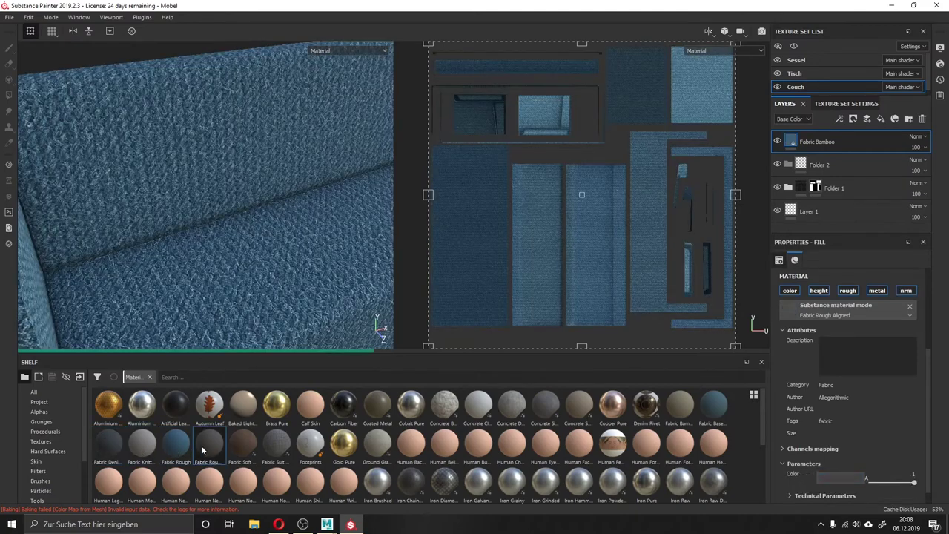
drag(713, 404, 244, 203)
scroll(244, 204, down, 5)
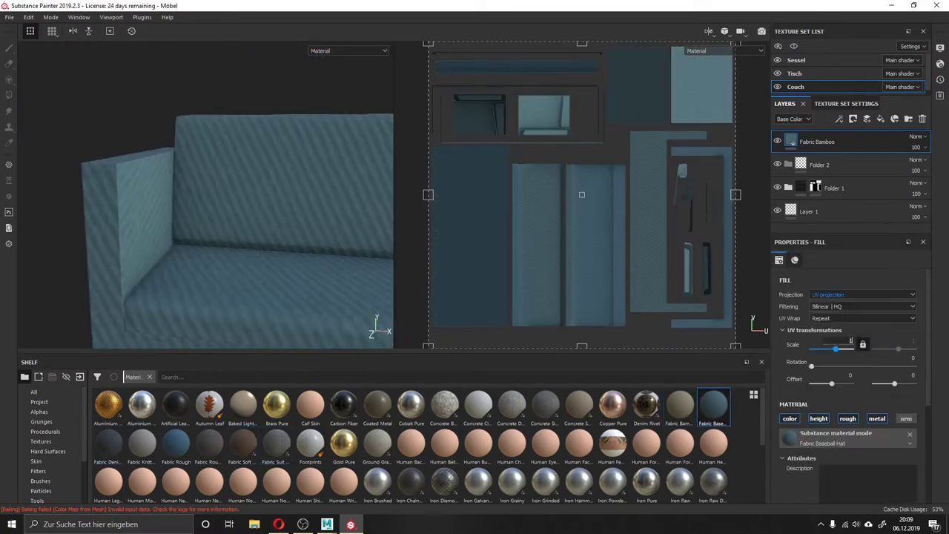
scroll(302, 265, up, 3)
drag(108, 443, 170, 249)
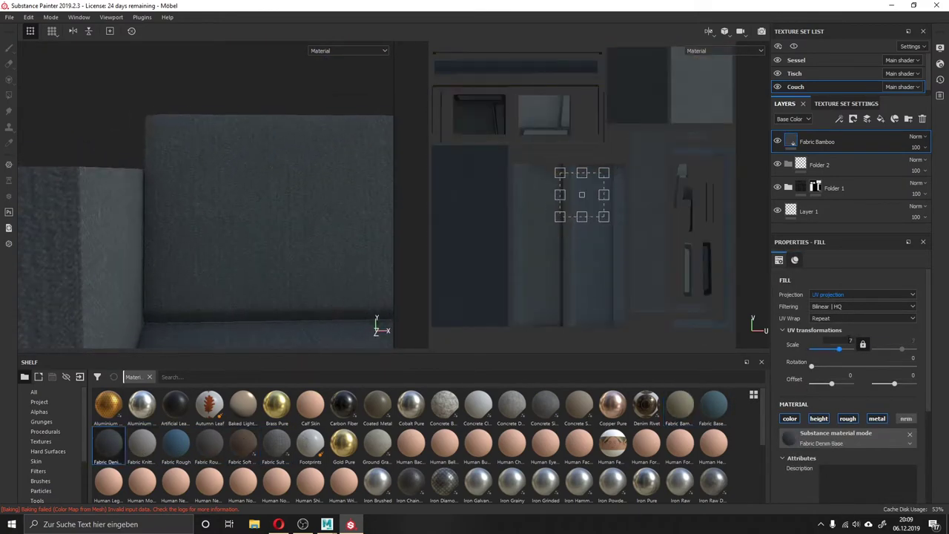
- Move Fabric Bamboo into Folder 2 and mask the folder to the cushion polygons
drag(800, 184, 801, 211)
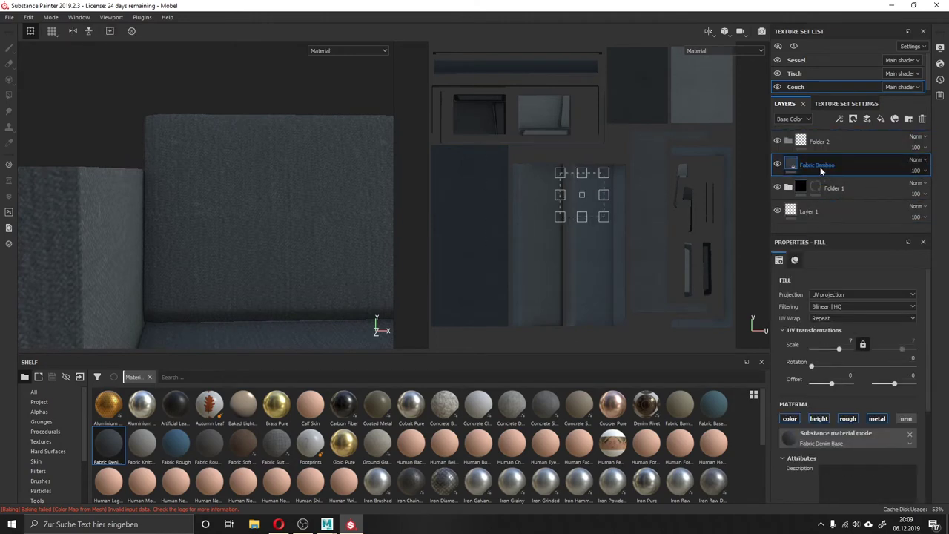
click(813, 146)
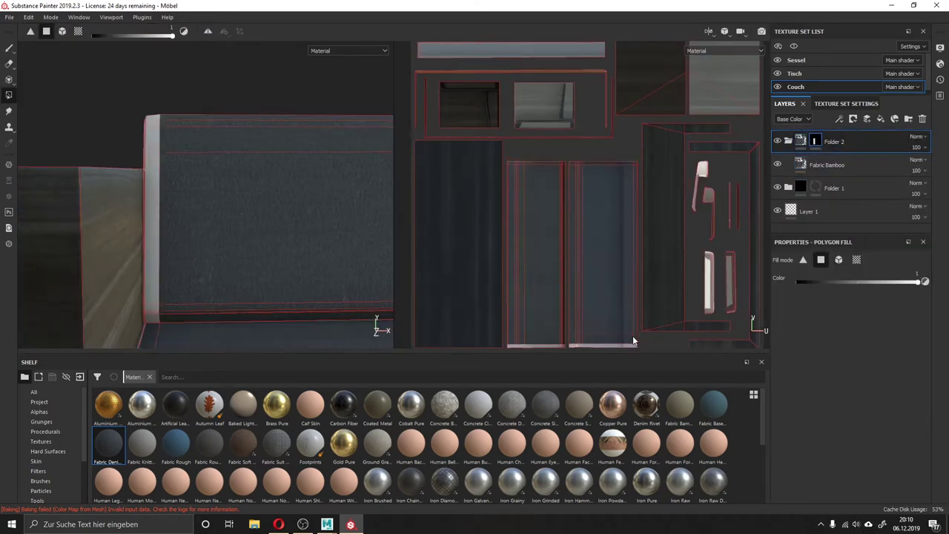
scroll(608, 124, up, 3)
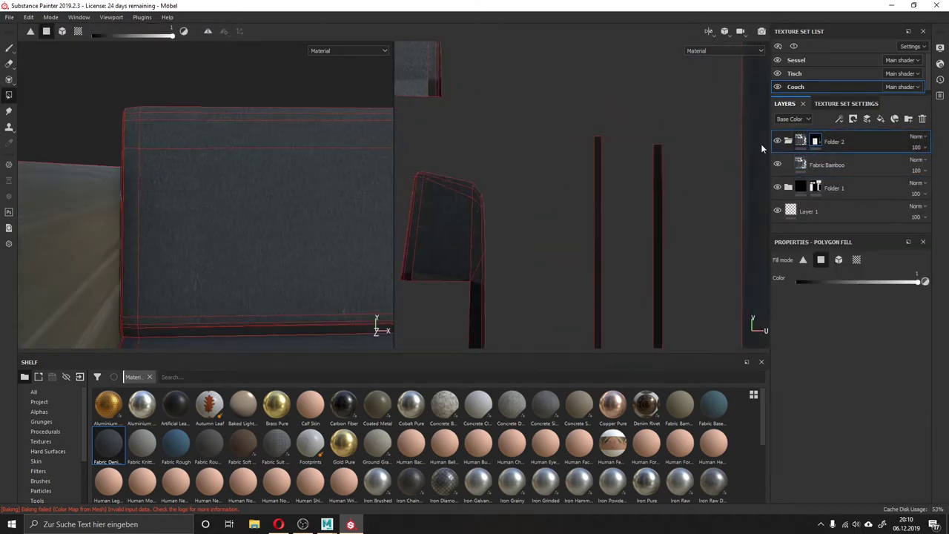
scroll(477, 193, down, 3)
scroll(443, 176, up, 2)
scroll(526, 214, up, 3)
alt+drag(334, 222, 305, 248)
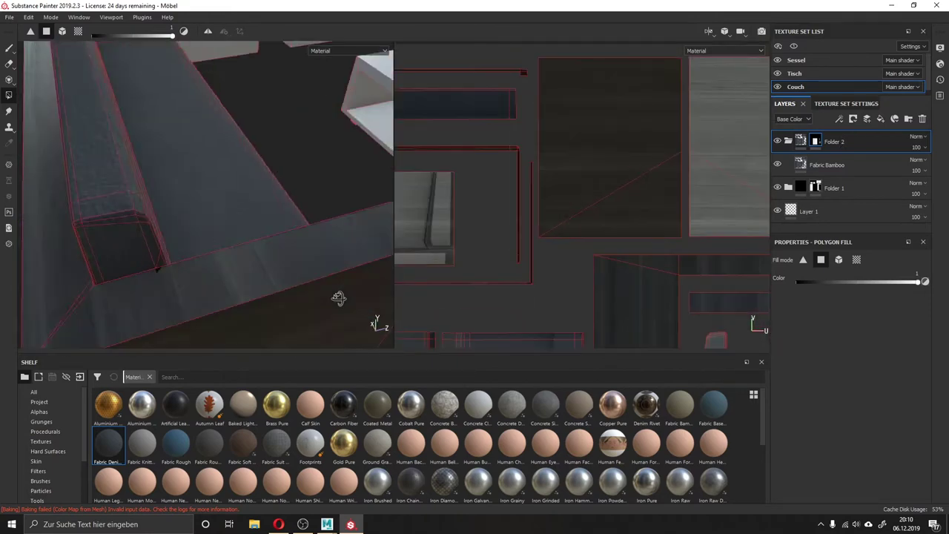
scroll(306, 248, up, 3)
- Give the cushion fill layer a reddish-brown base colour
click(827, 164)
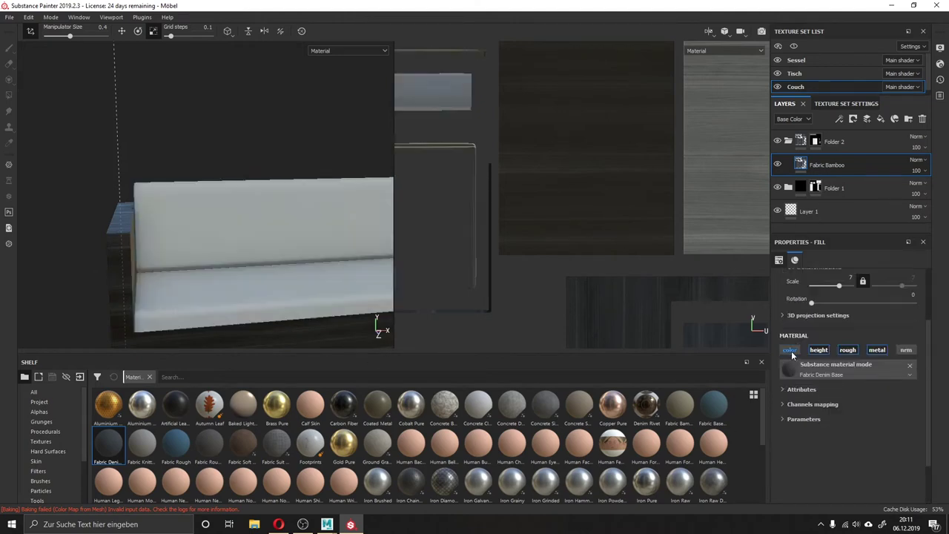
alt+drag(302, 261, 186, 212)
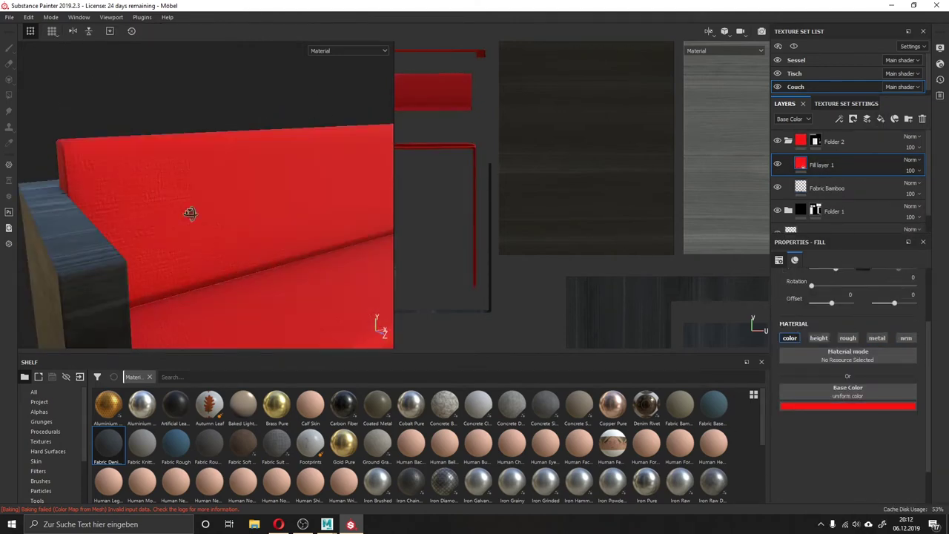
click(848, 406)
click(887, 448)
click(326, 525)
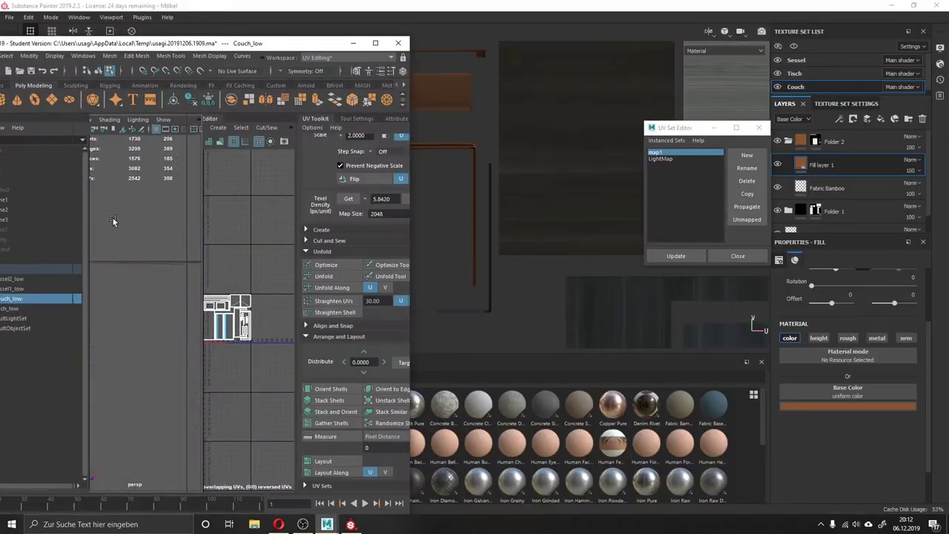
click(350, 524)
key(super+Up)
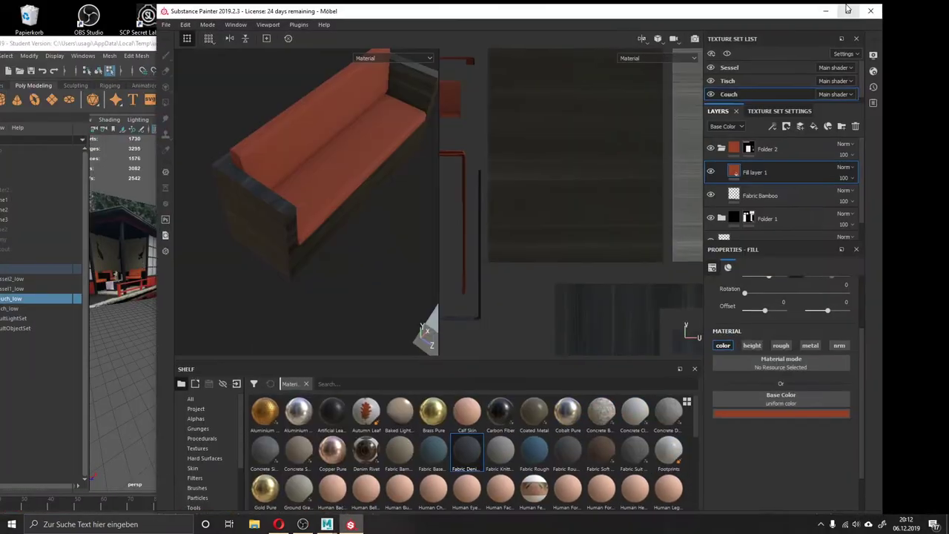
alt+drag(269, 164, 741, 282)
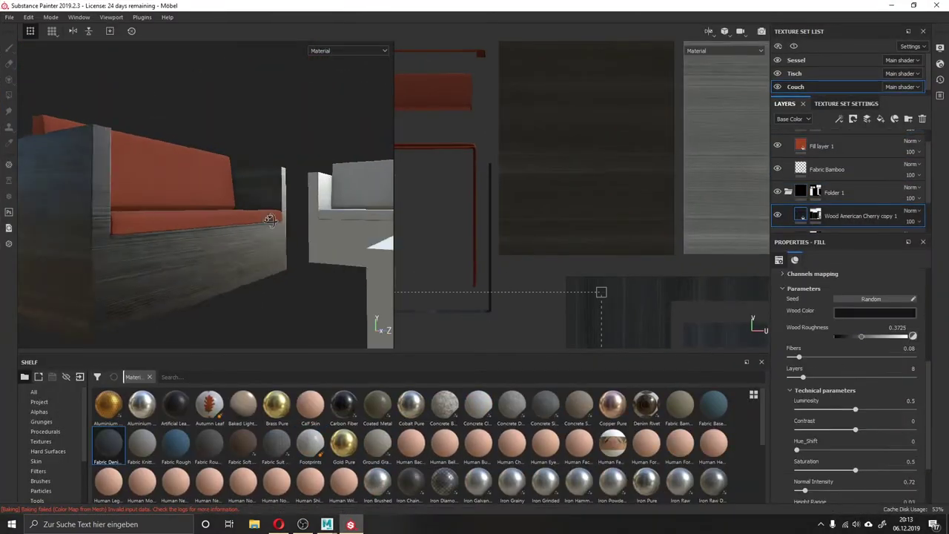
- Lower the Fabric Bamboo height range to 0.04
alt+drag(385, 193, 329, 56)
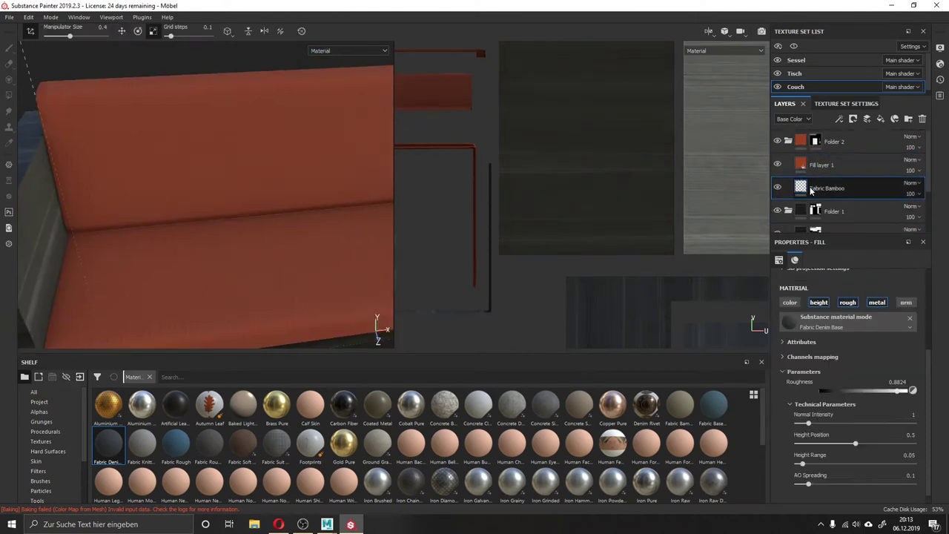
alt+drag(223, 237, 259, 238)
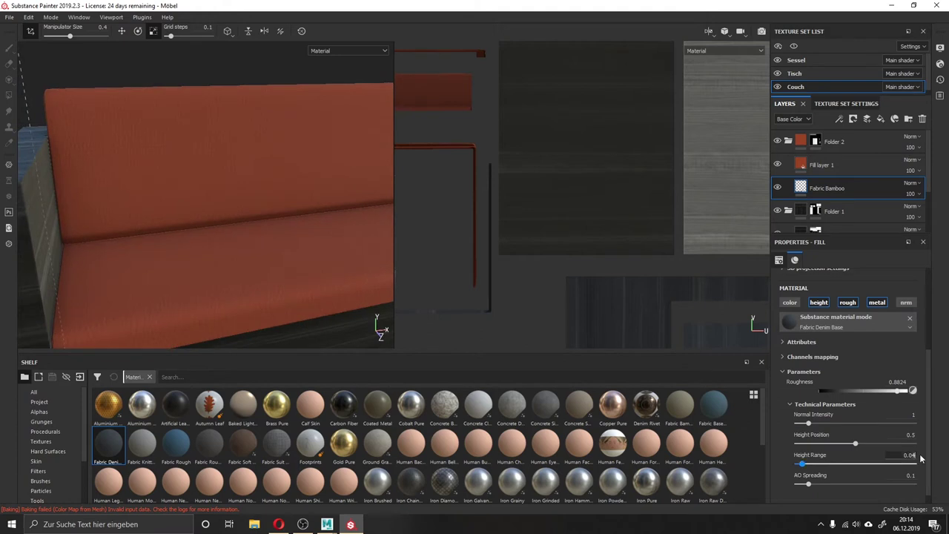
drag(922, 460, 890, 460)
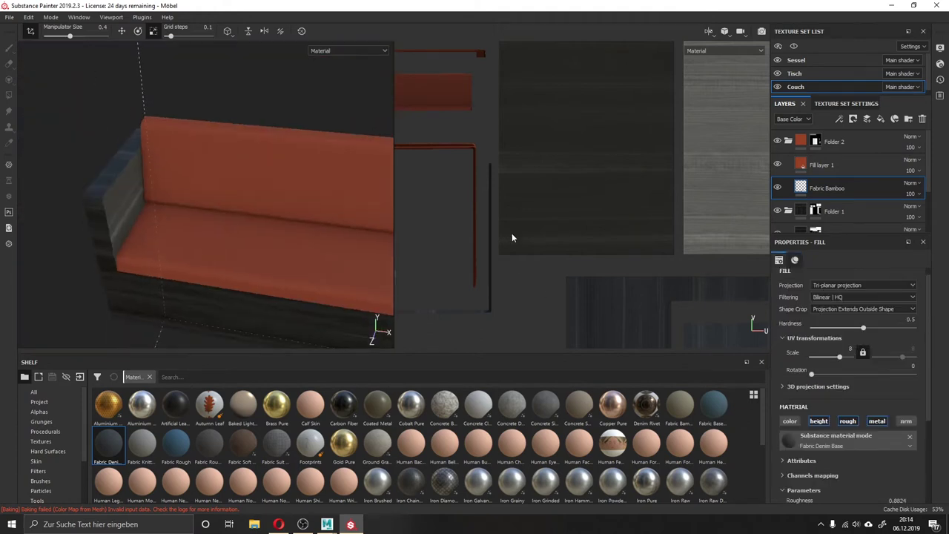
scroll(897, 363, down, 5)
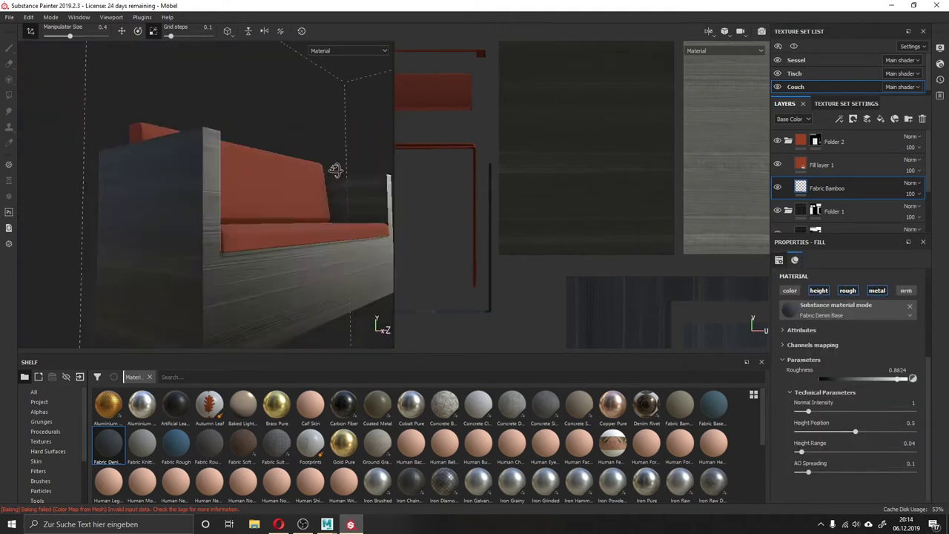
- Add a black Darken fill layer without height over the couch wood, then switch to Sessel
alt+drag(158, 248, 223, 222)
click(910, 305)
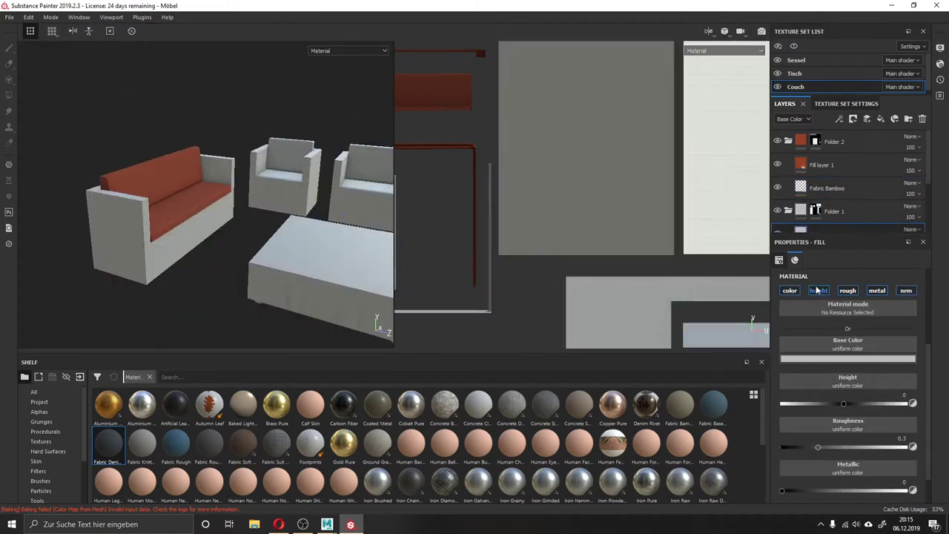
click(848, 358)
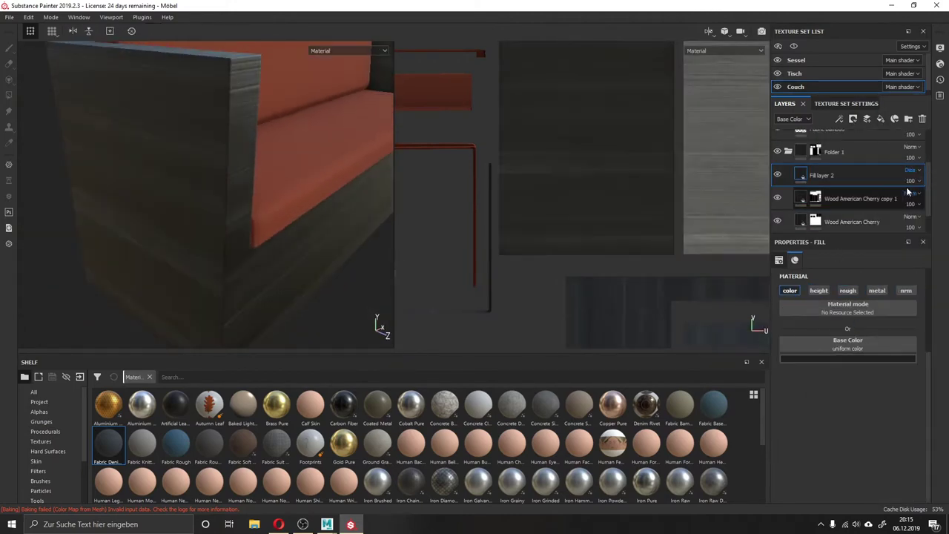
scroll(907, 197, down, 3)
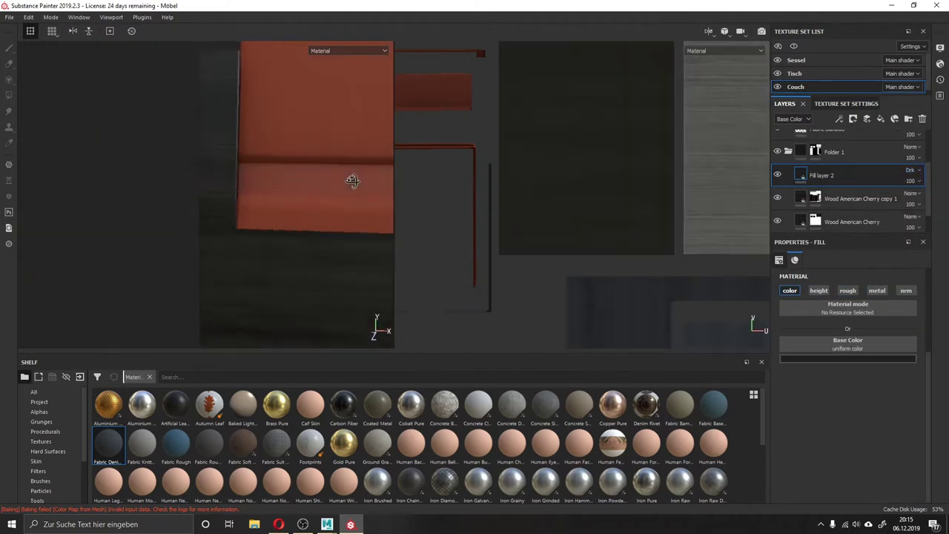
alt+drag(352, 181, 535, 332)
mouse_move(352, 192)
alt+mouse_down()
mouse_move(249, 172)
mouse_move(268, 213)
alt+mouse_up()
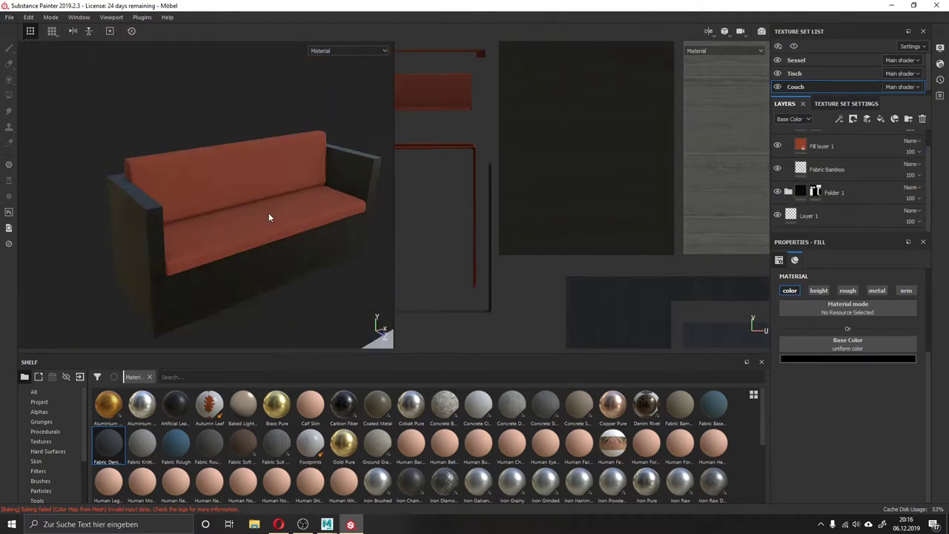
click(795, 60)
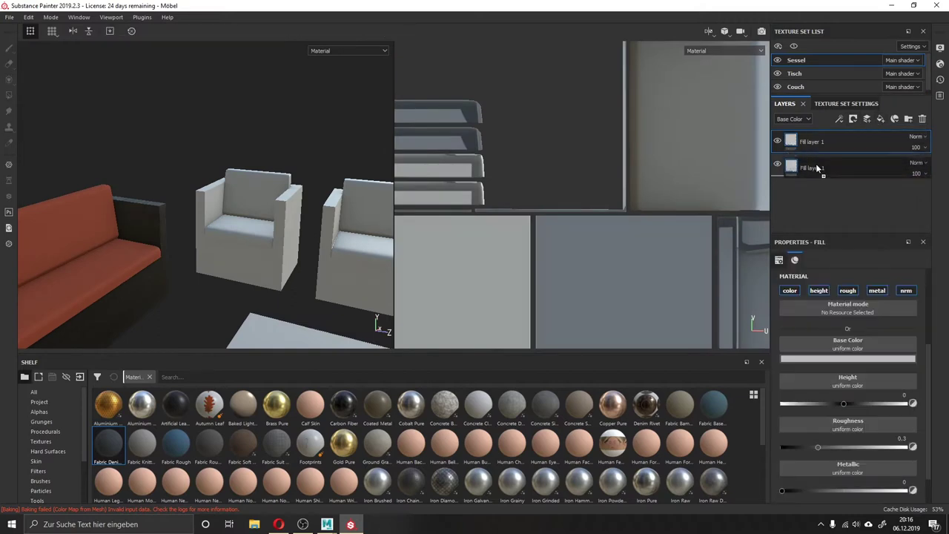
- Add a black-masked folder to the Sessel layers using polygon fill
click(908, 120)
click(853, 119)
key(4)
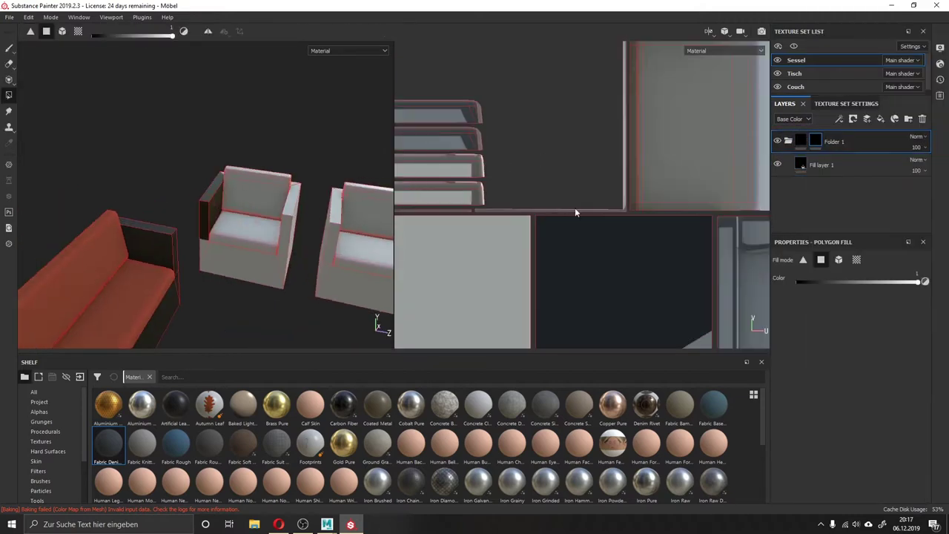
mouse_move(282, 245)
alt+mouse_down()
mouse_move(291, 277)
mouse_move(286, 256)
alt+mouse_up()
scroll(601, 186, up, 3)
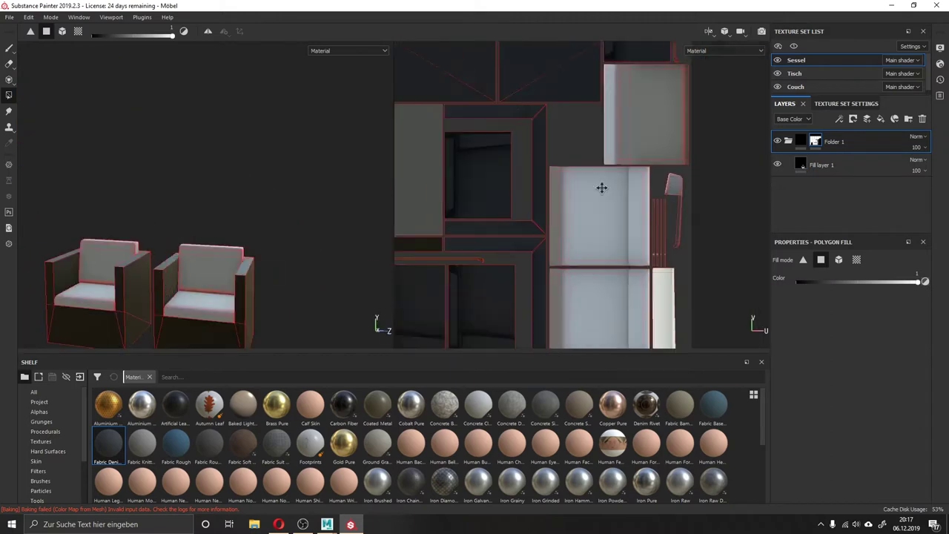
scroll(699, 215, up, 3)
scroll(699, 217, down, 3)
scroll(655, 218, down, 3)
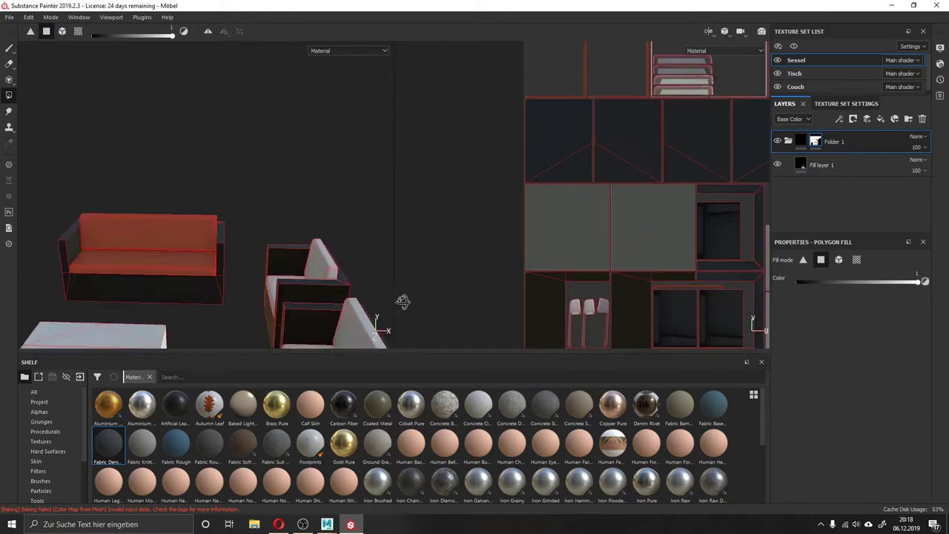
- Fill the armchair frame polygons into the mask and add a new fill layer
middle_drag(403, 324, 495, 300)
scroll(494, 301, up, 3)
scroll(494, 295, up, 3)
scroll(278, 193, up, 3)
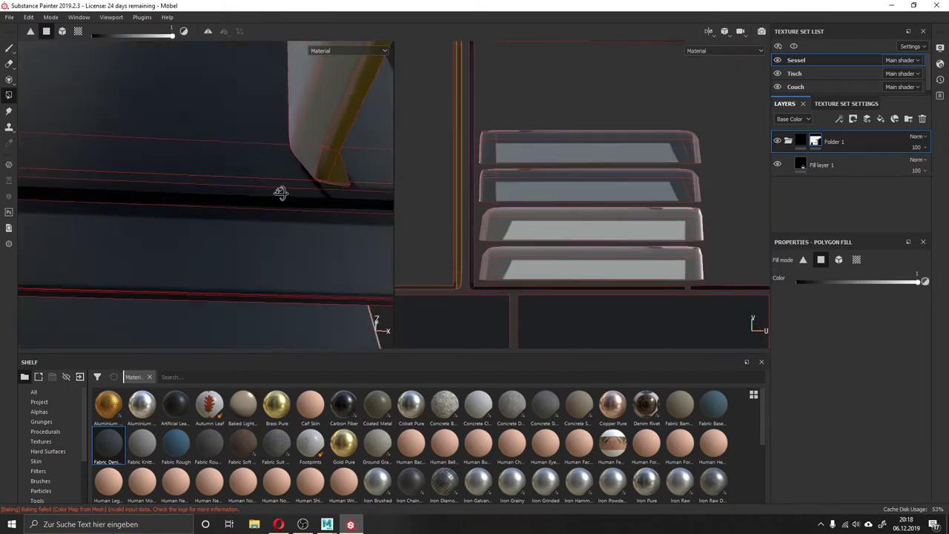
alt+drag(277, 193, 290, 303)
scroll(490, 186, down, 2)
middle_drag(489, 186, 390, 199)
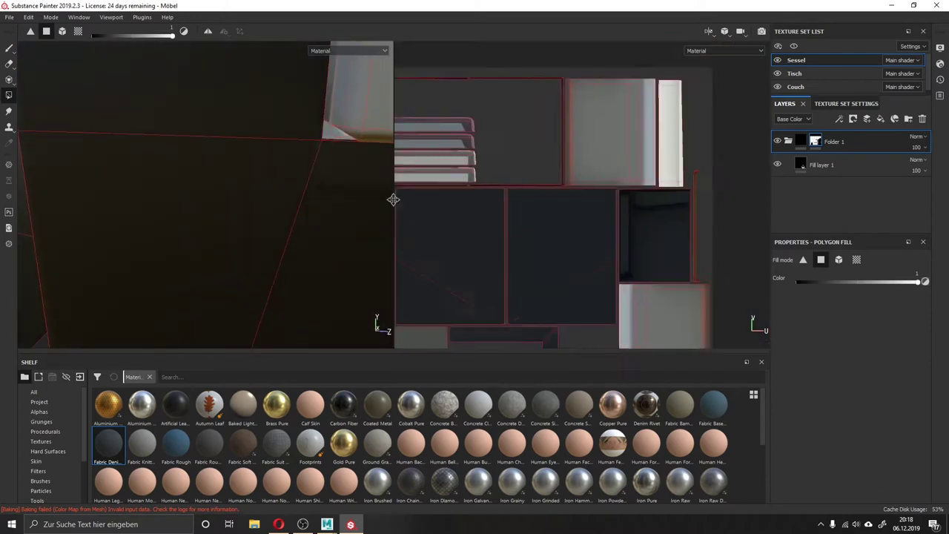
scroll(519, 223, up, 3)
click(880, 119)
- Set the armchair fill layer's base colour to reddish brown
click(847, 359)
click(864, 413)
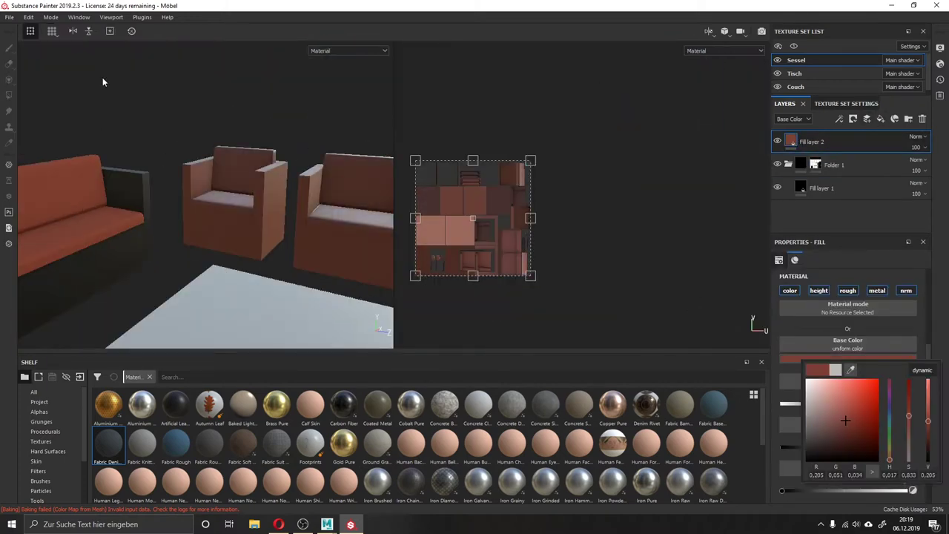
click(808, 145)
key(f)
key(m)
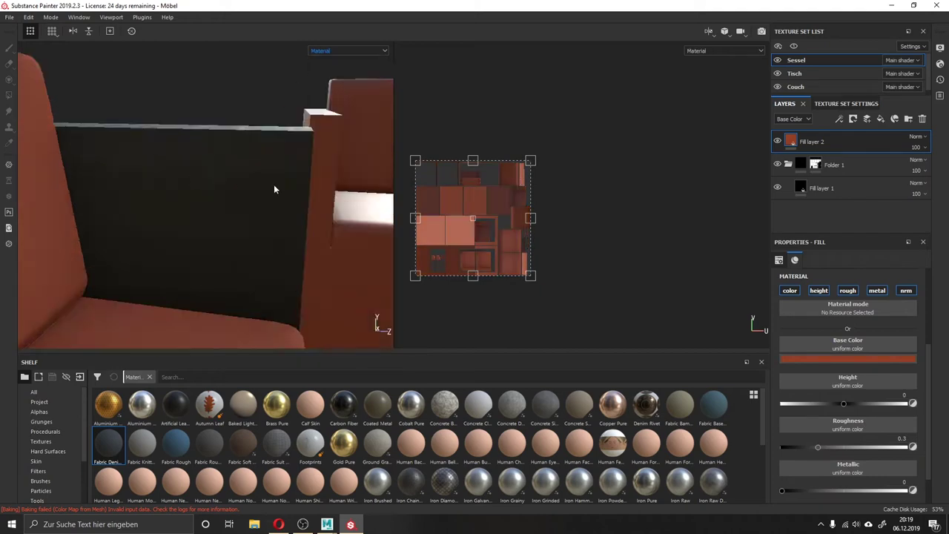
- Group the red fill layer into a black-masked folder
right_click(824, 141)
click(837, 101)
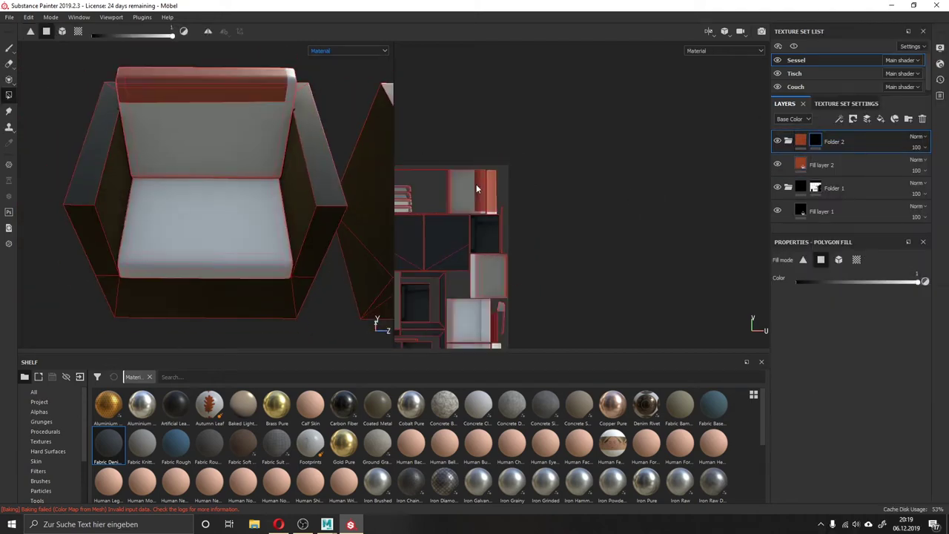
scroll(476, 184, up, 3)
scroll(508, 48, down, 3)
scroll(573, 98, up, 2)
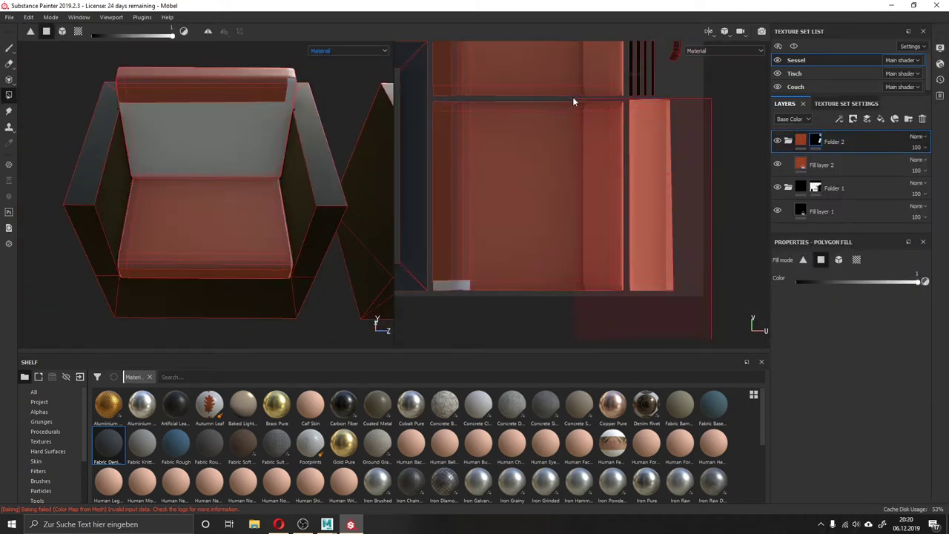
scroll(561, 260, down, 3)
- Add the stacked cushion pieces to the mask and place Fabric Denim in the folder
middle_drag(562, 260, 586, 268)
scroll(491, 230, down, 3)
scroll(618, 325, up, 3)
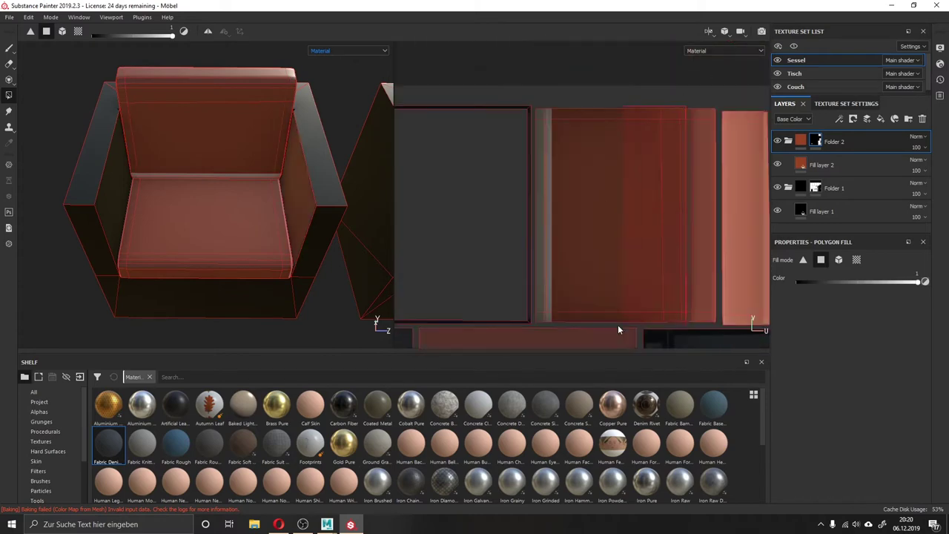
middle_drag(618, 325, 672, 206)
scroll(672, 207, up, 1)
drag(667, 116, 460, 256)
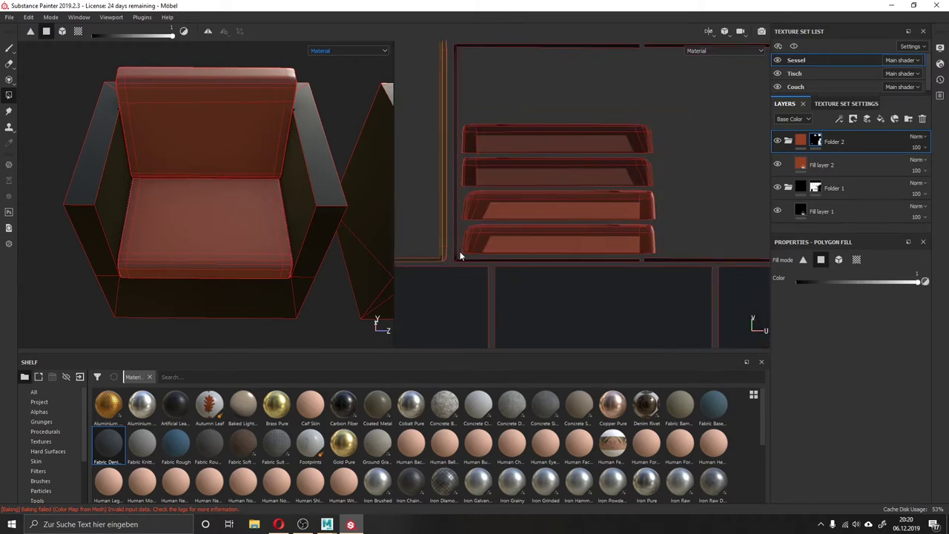
middle_drag(460, 252, 650, 199)
scroll(532, 148, down, 2)
click(822, 165)
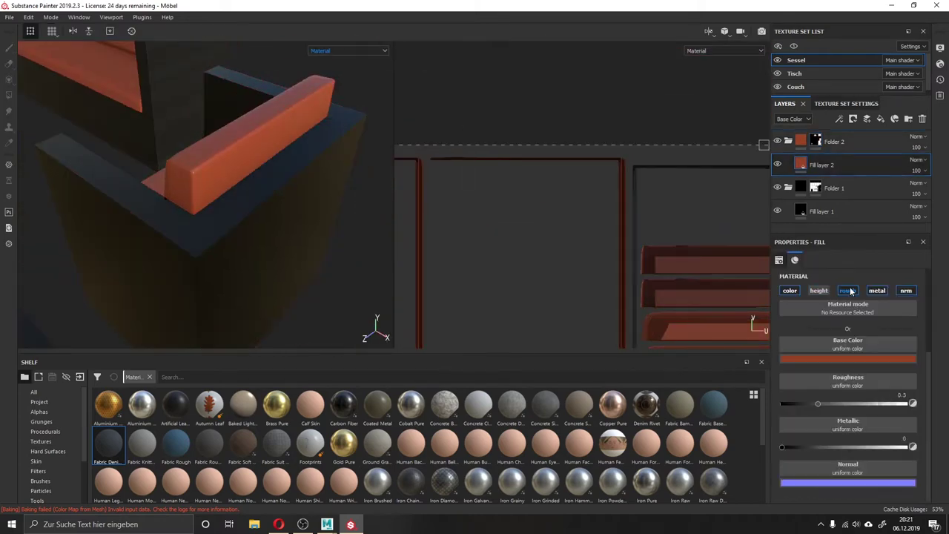
drag(835, 190, 835, 187)
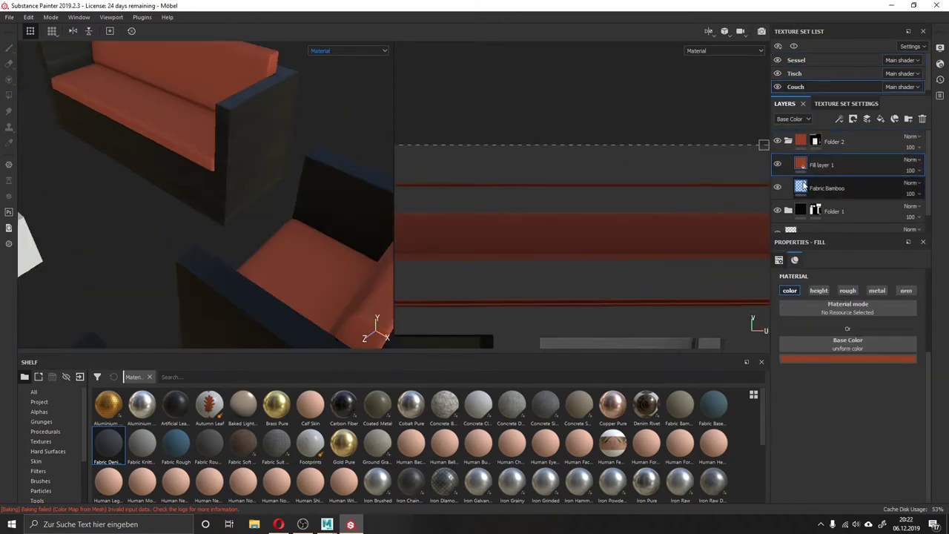
- Add Wood American Cherry to the Sessel armchair texture set's layer stack
key(ctrl+z)
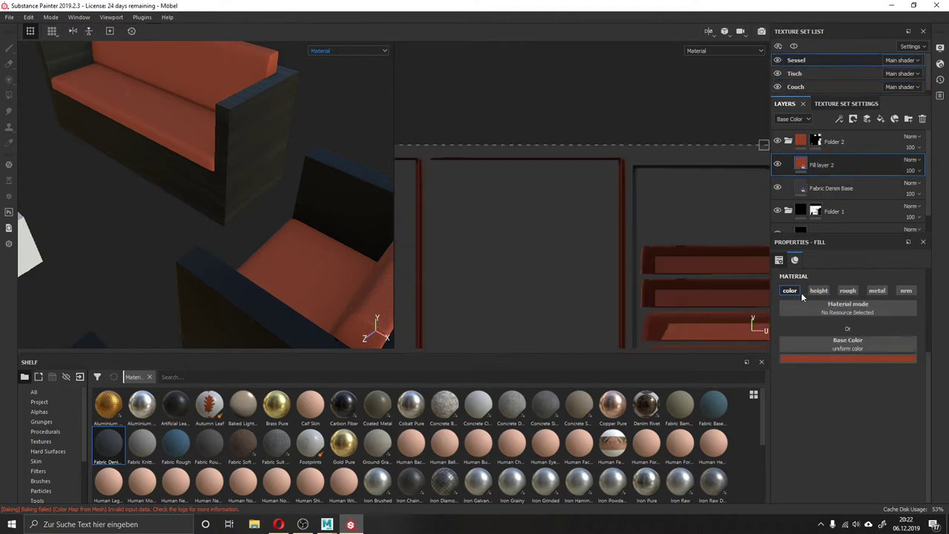
alt+drag(248, 232, 282, 201)
scroll(246, 464, down, 5)
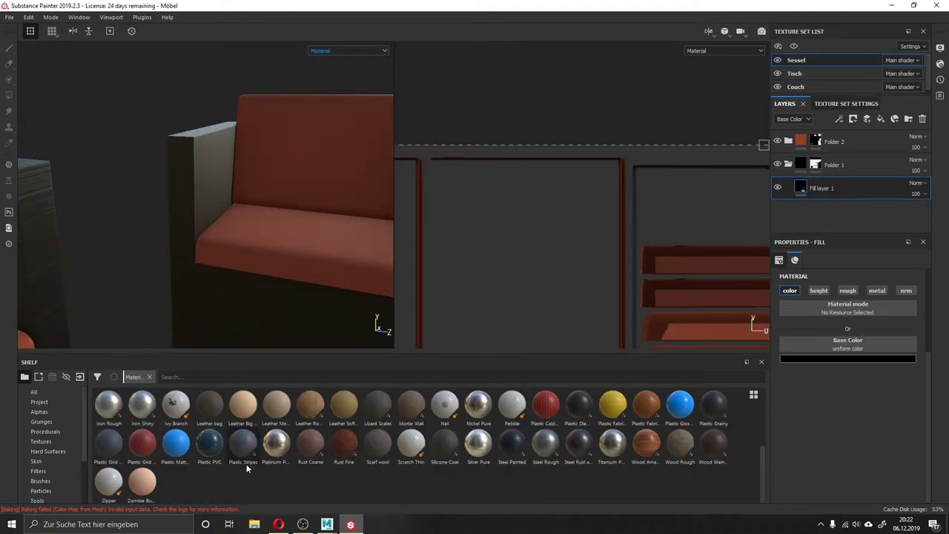
drag(646, 443, 820, 222)
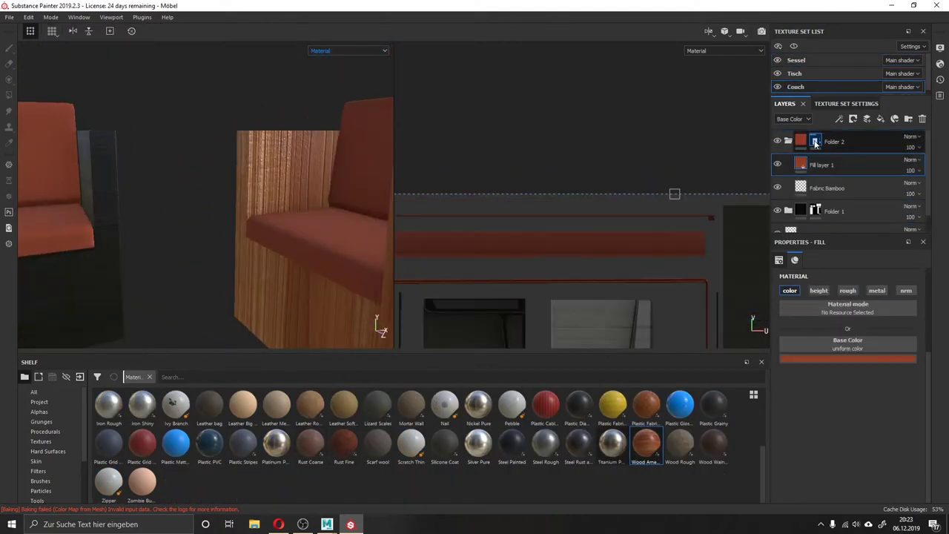
click(793, 211)
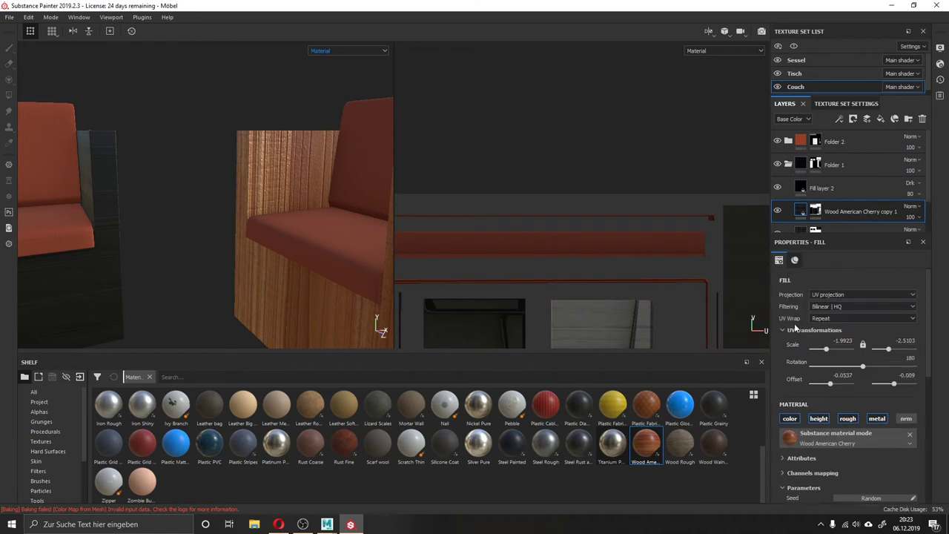
- Set the cherry wood's UV scale to -2 and darken its wood colour to near-black grey
click(844, 340)
text(-2)
key(Return)
scroll(810, 386, down, 1)
click(796, 60)
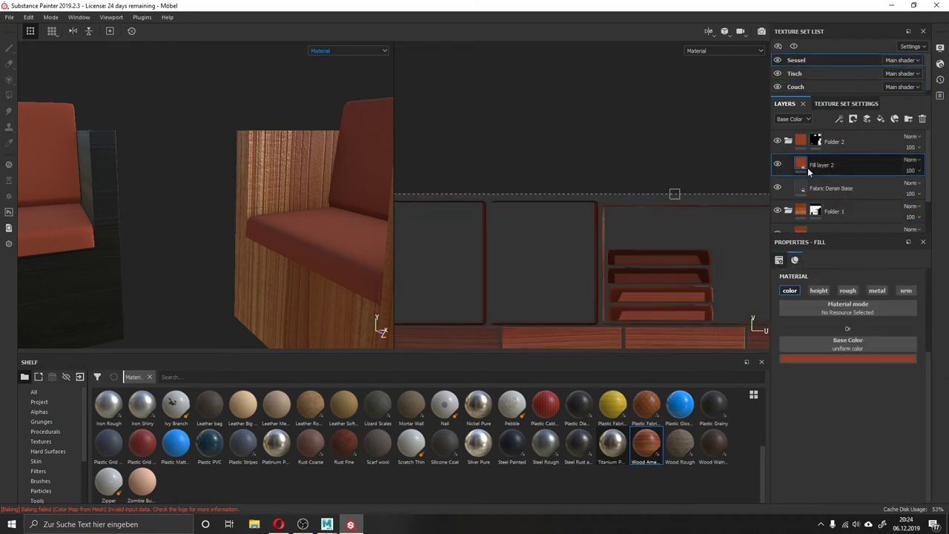
click(848, 190)
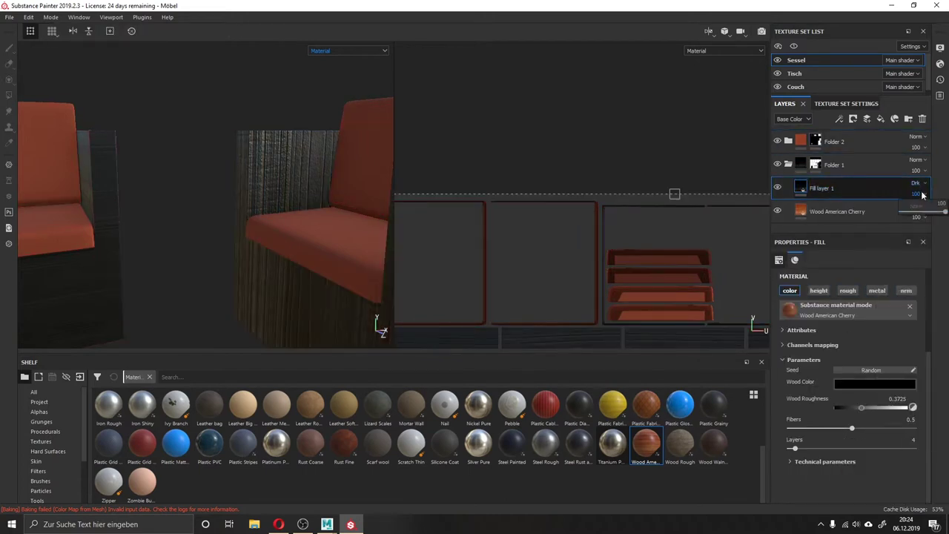
drag(825, 501, 847, 505)
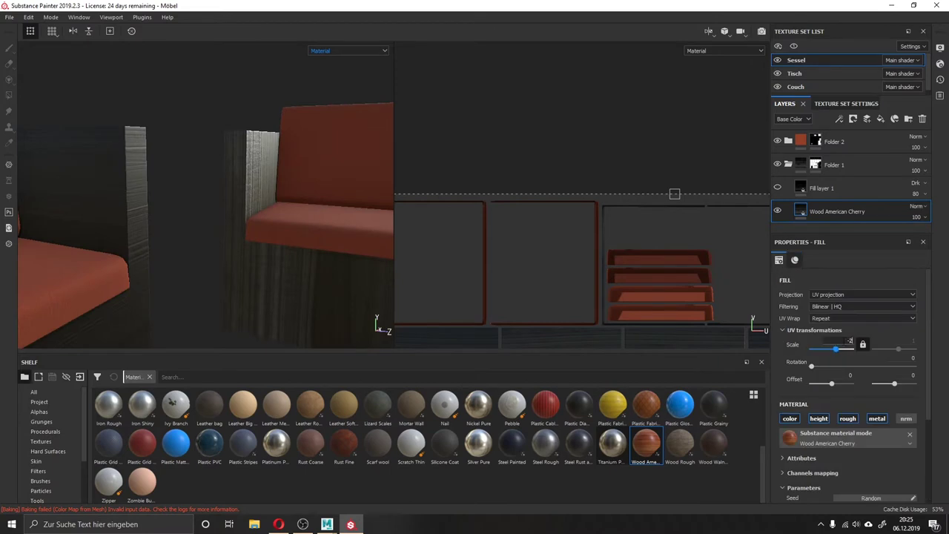
- Adjust the armchair wood's roughness, fibres and layers values
scroll(537, 269, down, 5)
scroll(789, 459, down, 4)
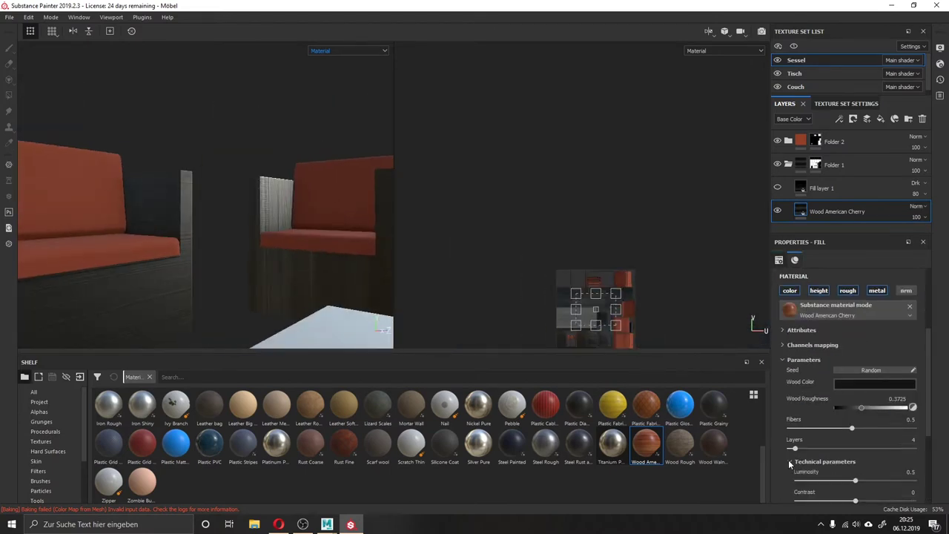
scroll(882, 463, down, 5)
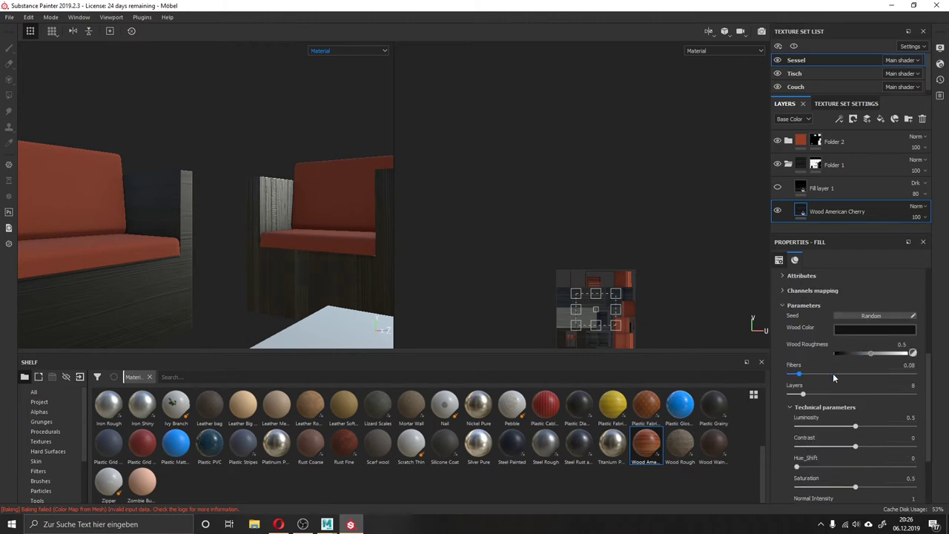
scroll(256, 267, up, 3)
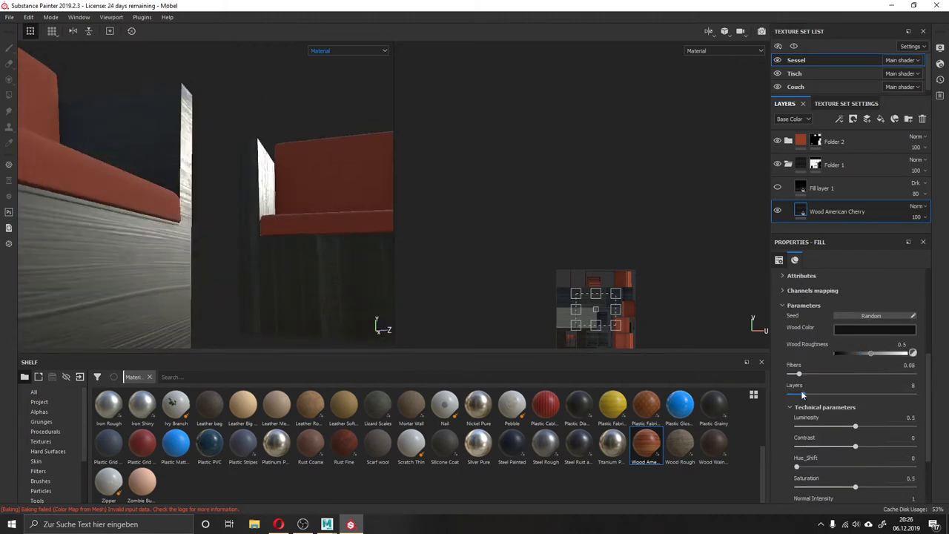
alt+drag(296, 281, 486, 239)
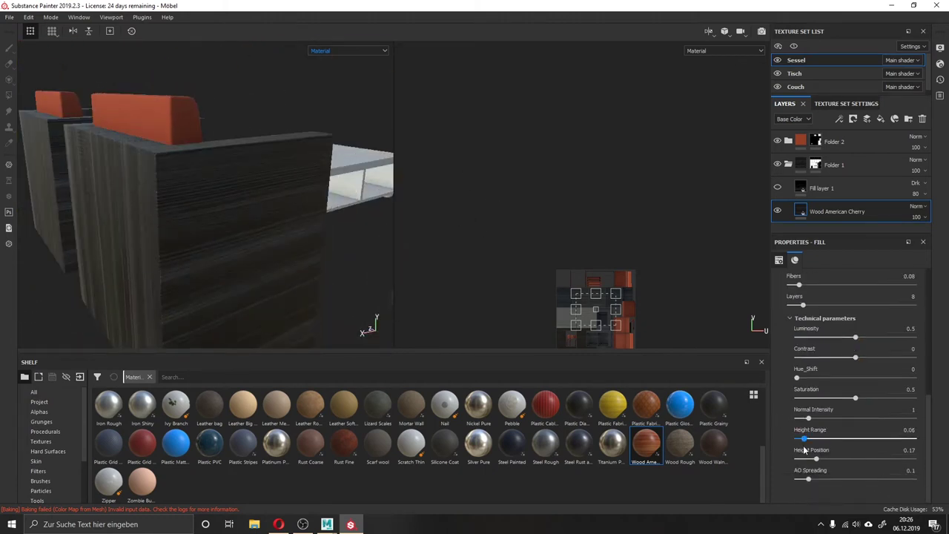
mouse_move(356, 312)
alt+mouse_down()
mouse_move(184, 275)
mouse_move(519, 222)
alt+mouse_up()
- Black-mask the cherry wood layer, fill chosen frame faces, and show Wood American Cherry copy 1
right_click(845, 216)
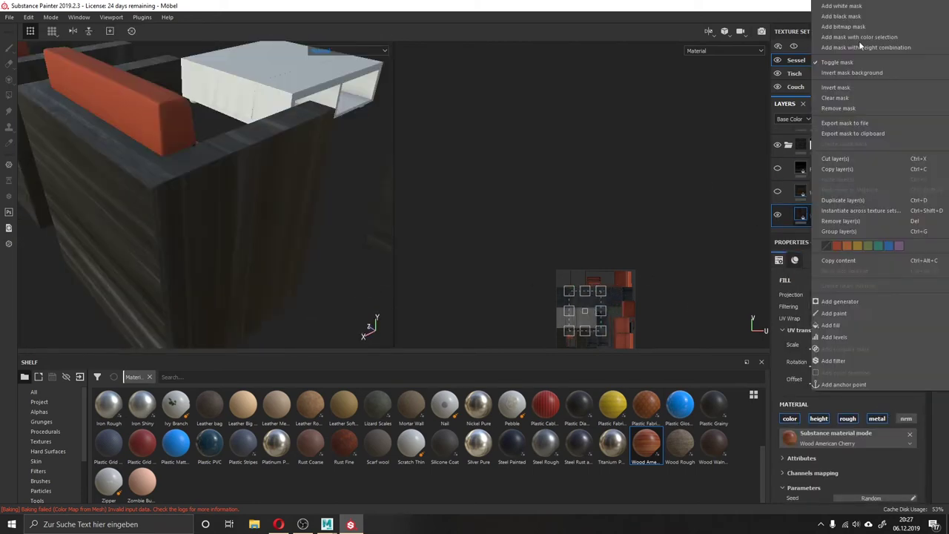
click(859, 41)
click(247, 210)
mouse_move(248, 211)
alt+mouse_down()
mouse_move(155, 212)
mouse_move(313, 240)
mouse_move(198, 229)
mouse_move(204, 219)
mouse_move(126, 273)
mouse_move(511, 296)
mouse_move(5, 230)
mouse_move(297, 222)
alt+mouse_up()
click(801, 216)
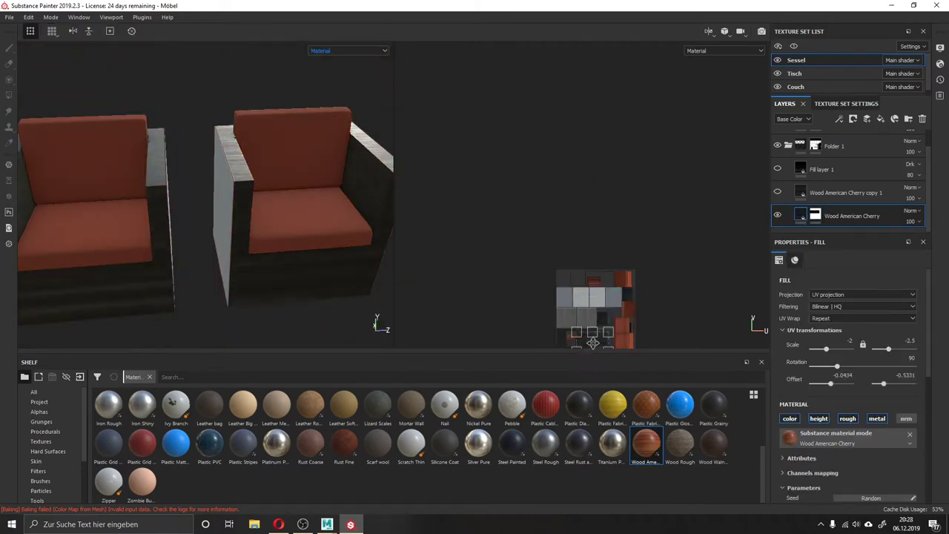
click(777, 193)
alt+drag(222, 208, 361, 212)
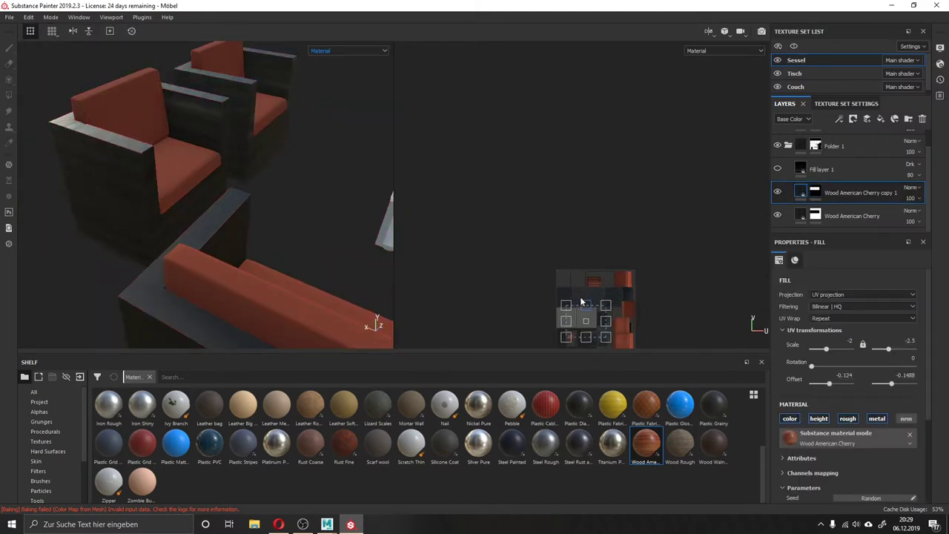
- Re-enable the armchair's dark Fill layer 1 and set its opacity to 85
click(853, 169)
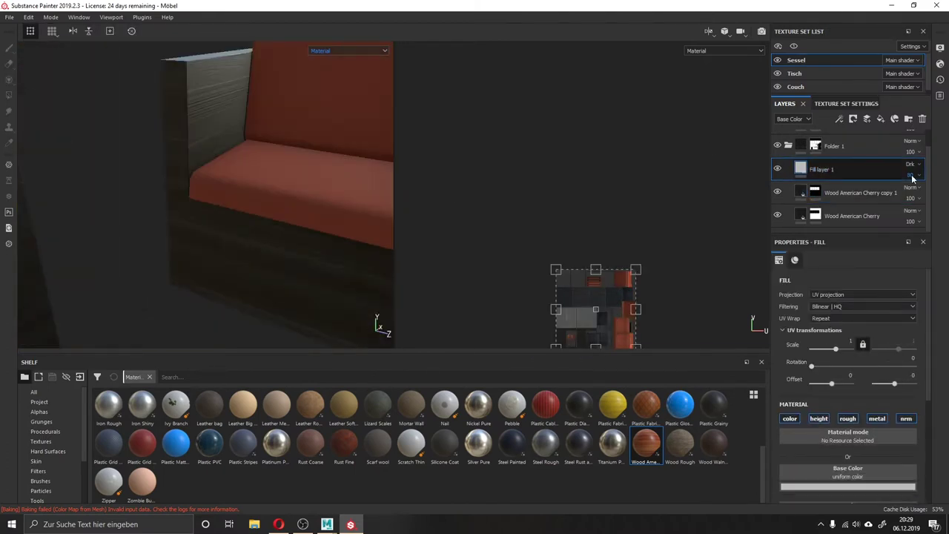
click(790, 86)
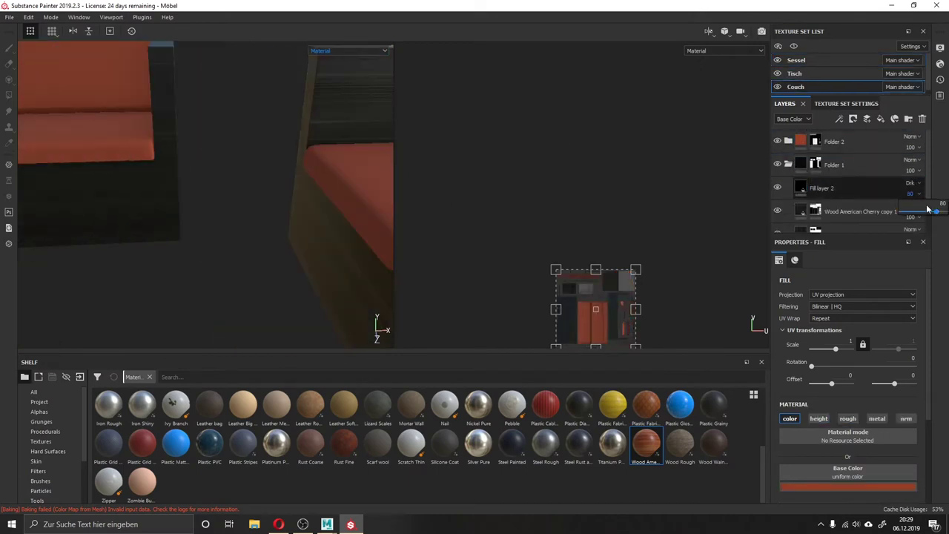
alt+drag(335, 201, 703, 230)
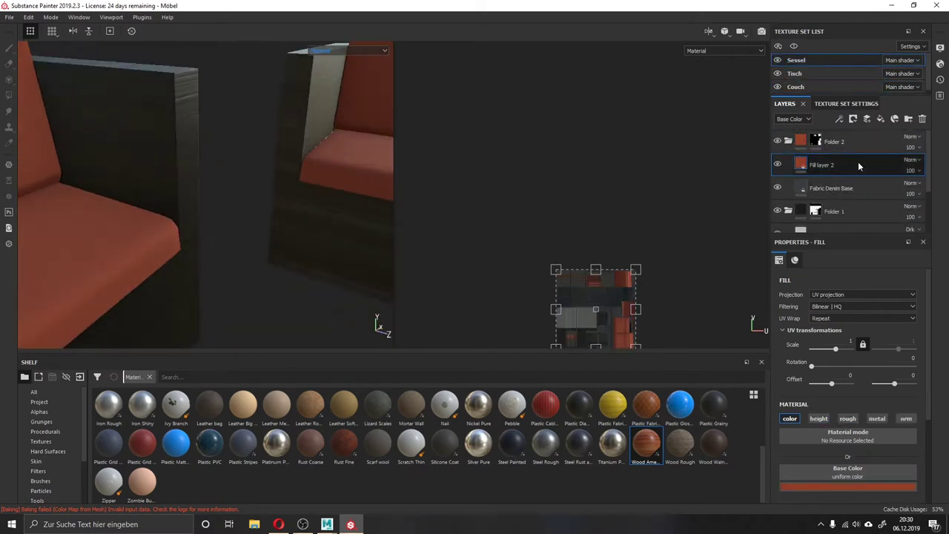
scroll(804, 215, down, 1)
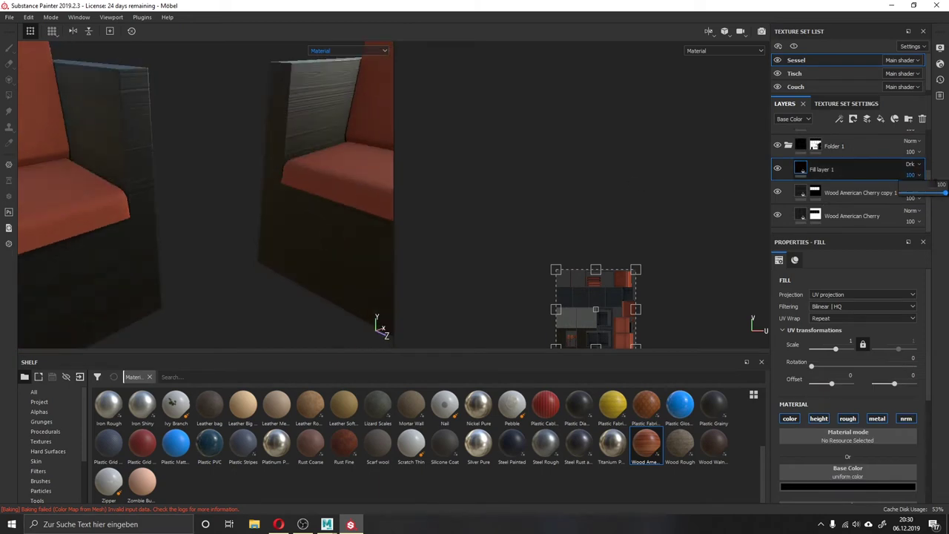
drag(911, 175, 939, 193)
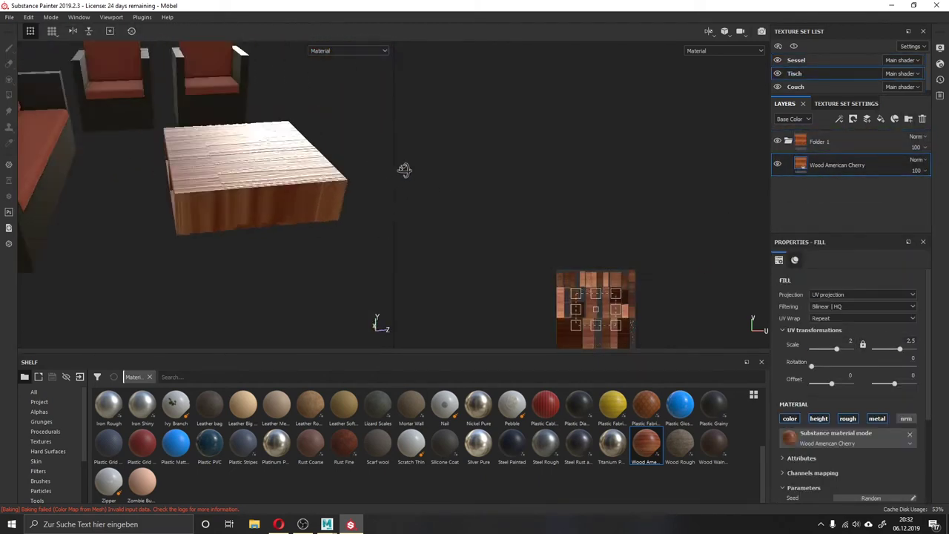
- Enter 0,078 for R and G of the table's Wood Color, giving a deep bluish grey
scroll(853, 345, down, 3)
text(0,078)
key(Tab)
text(0,078)
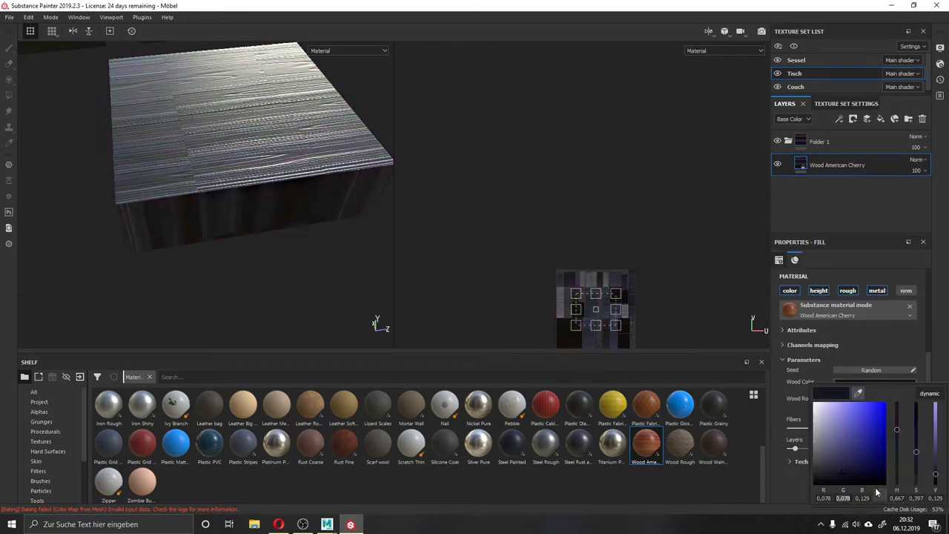
click(863, 244)
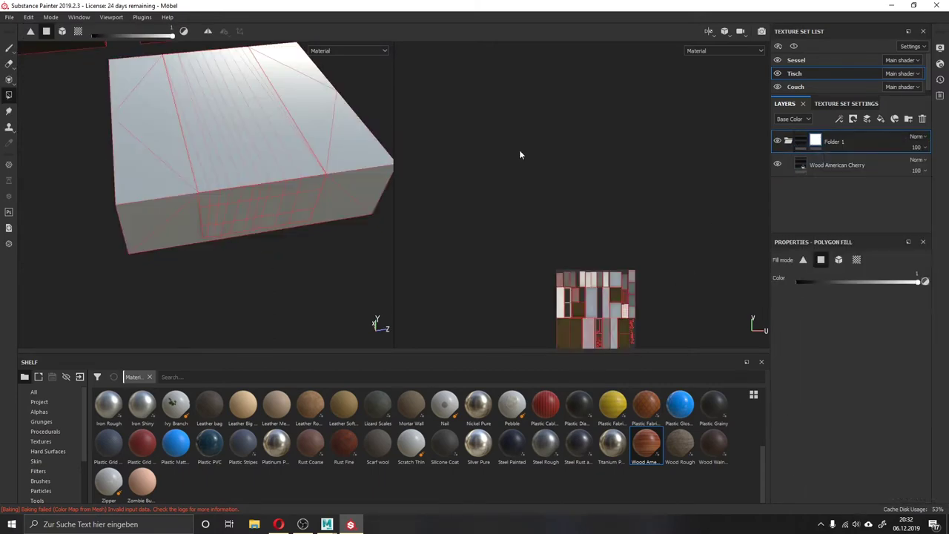
- Give Folder 1 on the table a fully white mask
click(260, 215)
mouse_move(300, 168)
alt+mouse_down()
mouse_move(475, 162)
mouse_move(278, 247)
mouse_move(379, 171)
alt+mouse_up()
right_click(816, 141)
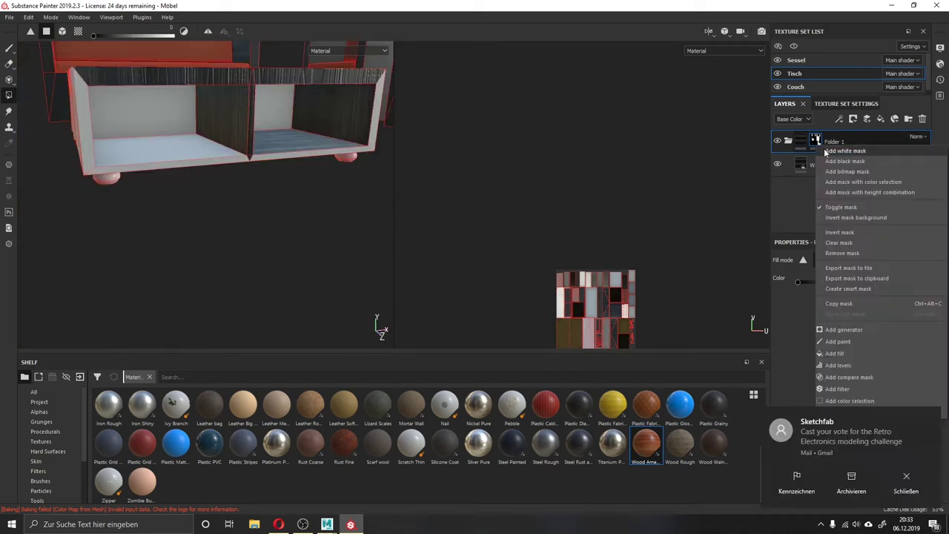
click(862, 271)
mouse_move(311, 185)
alt+mouse_down()
mouse_move(248, 241)
mouse_move(68, 141)
mouse_move(290, 140)
mouse_move(390, 104)
mouse_move(198, 188)
mouse_move(356, 223)
alt+mouse_up()
- Switch the polygon fill value to black and remove table faces from Folder 1's mask
key(x)
scroll(549, 283, up, 5)
mouse_move(477, 210)
alt+middle_down()
mouse_move(564, 267)
mouse_move(616, 100)
alt+middle_up()
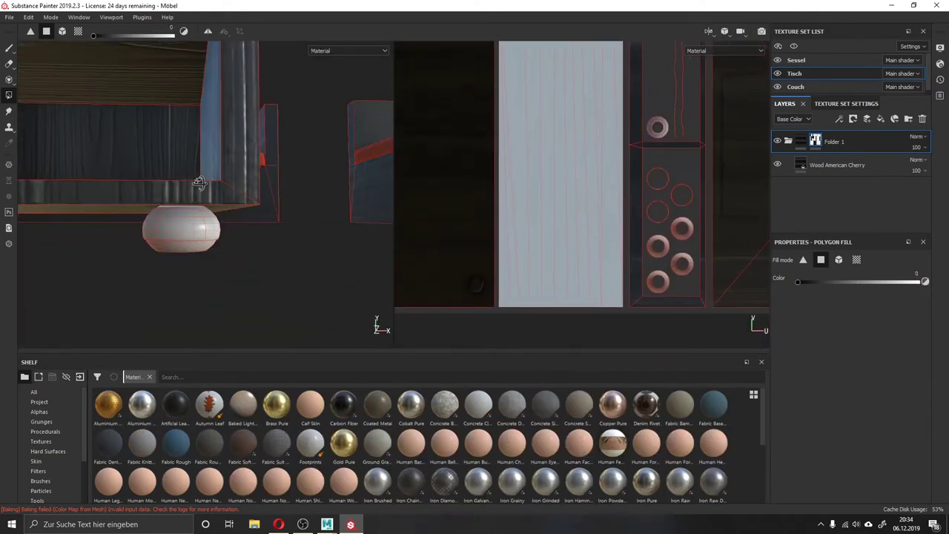
mouse_move(297, 186)
alt+mouse_down()
mouse_move(192, 168)
mouse_move(280, 239)
alt+mouse_up()
- Switch back to white and fill faces around the round foot, leaving a pale tabletop strip
key(x)
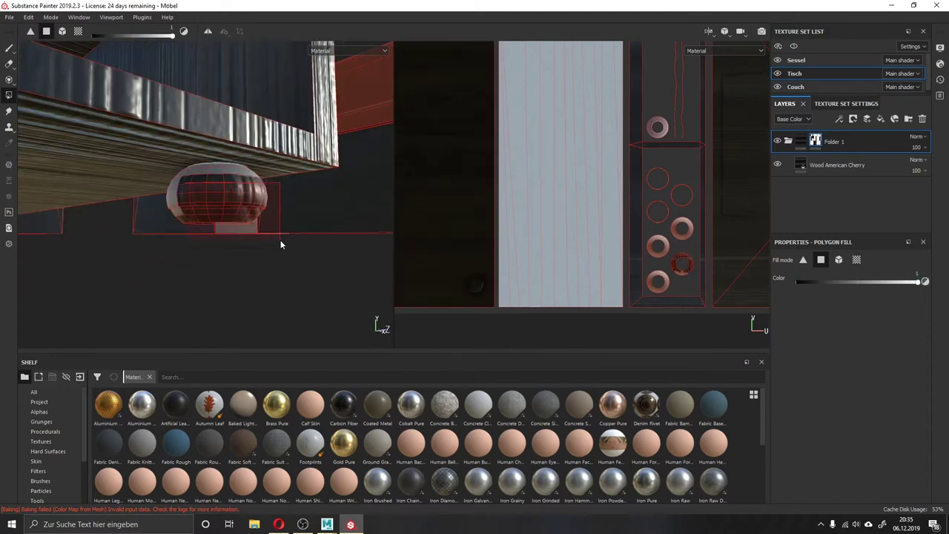
alt+middle_drag(653, 222, 561, 188)
scroll(562, 188, down, 3)
scroll(627, 270, up, 3)
mouse_move(312, 223)
alt+mouse_down()
mouse_move(233, 239)
mouse_move(371, 282)
alt+mouse_up()
scroll(262, 263, down, 3)
mouse_move(324, 256)
alt+mouse_down()
mouse_move(153, 248)
mouse_move(292, 254)
mouse_move(334, 267)
alt+mouse_up()
scroll(529, 302, up, 3)
scroll(506, 195, up, 2)
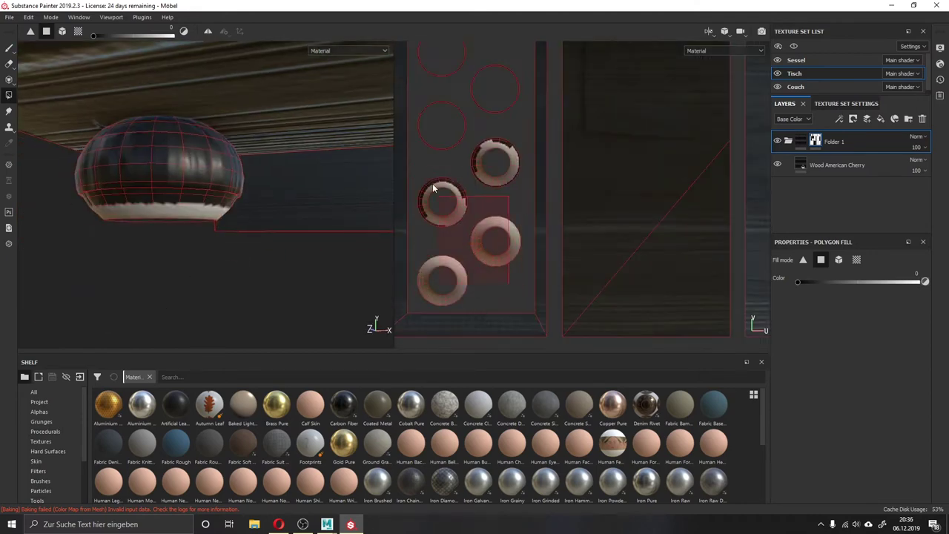
scroll(456, 99, down, 2)
scroll(475, 164, up, 3)
scroll(464, 127, up, 3)
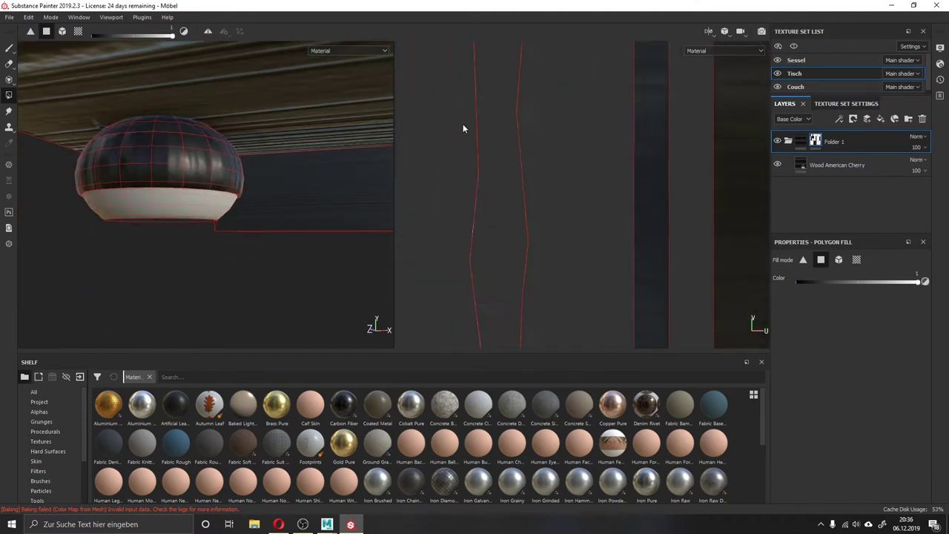
scroll(556, 200, down, 3)
scroll(445, 204, up, 3)
mouse_move(250, 175)
alt+mouse_down()
mouse_move(524, 155)
mouse_move(307, 192)
mouse_move(532, 138)
alt+mouse_up()
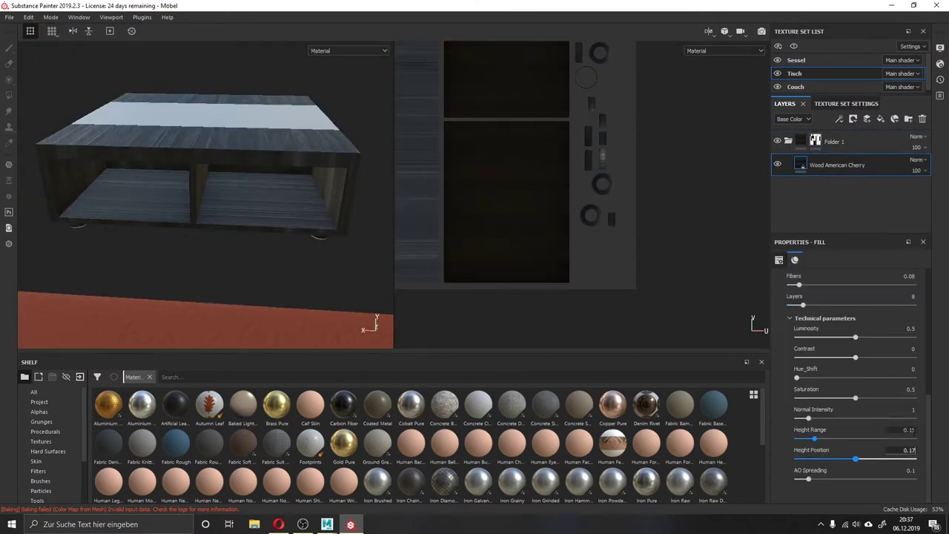
- Add a mask to Wood American Cherry and duplicate it into copy 1
mouse_move(312, 222)
alt+mouse_down()
mouse_move(250, 254)
mouse_move(134, 226)
alt+mouse_up()
mouse_move(224, 111)
alt+mouse_down()
mouse_move(356, 186)
mouse_move(325, 178)
alt+mouse_up()
right_click(805, 160)
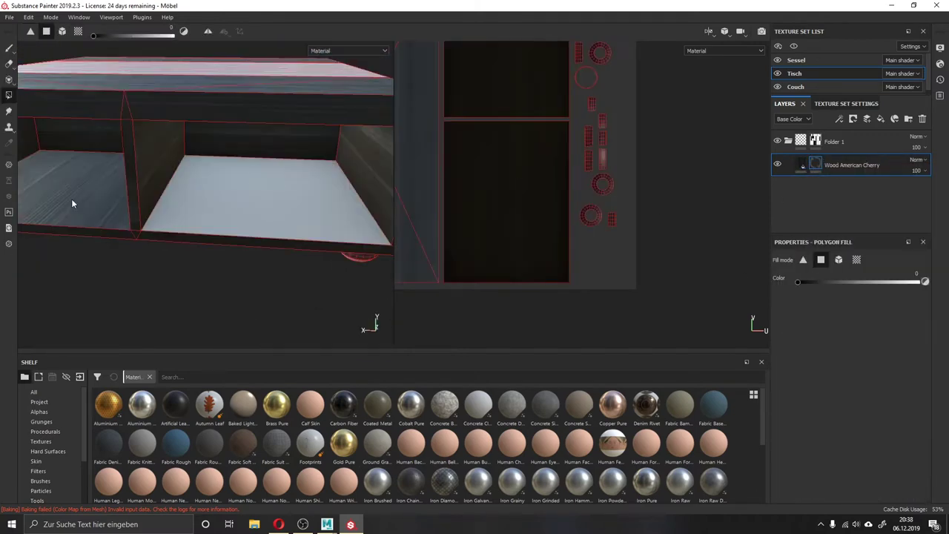
mouse_move(71, 199)
alt+mouse_down()
mouse_move(213, 174)
mouse_move(269, 237)
mouse_move(237, 250)
mouse_move(149, 217)
mouse_move(223, 185)
mouse_move(245, 208)
alt+mouse_up()
right_click(853, 165)
click(846, 129)
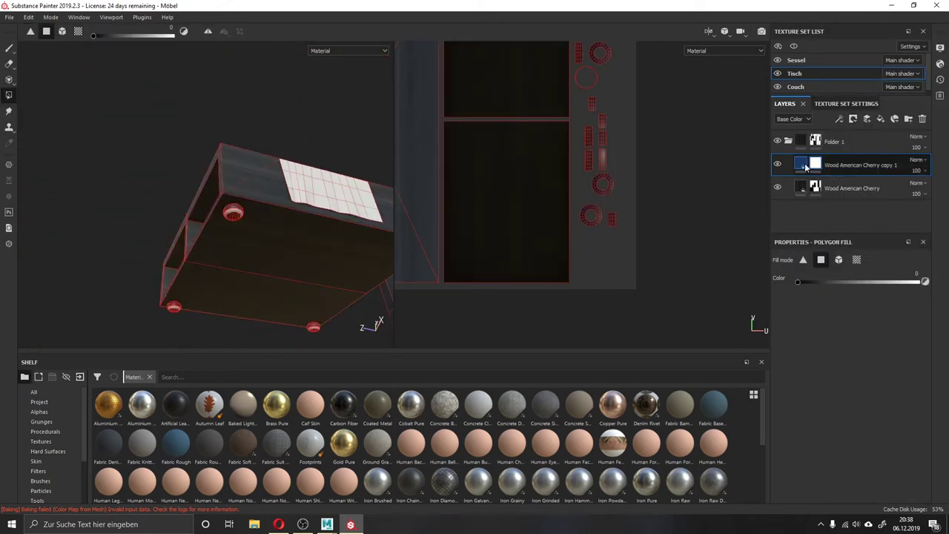
- Polygon-fill the original wood layer's mask on its table faces
click(788, 190)
scroll(581, 72, up, 3)
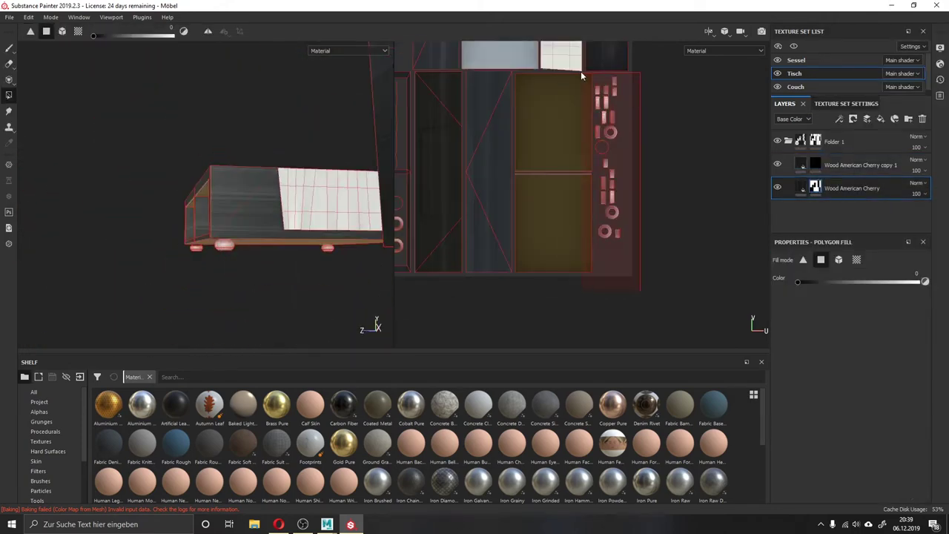
scroll(599, 207, up, 3)
scroll(575, 265, down, 2)
scroll(583, 216, up, 5)
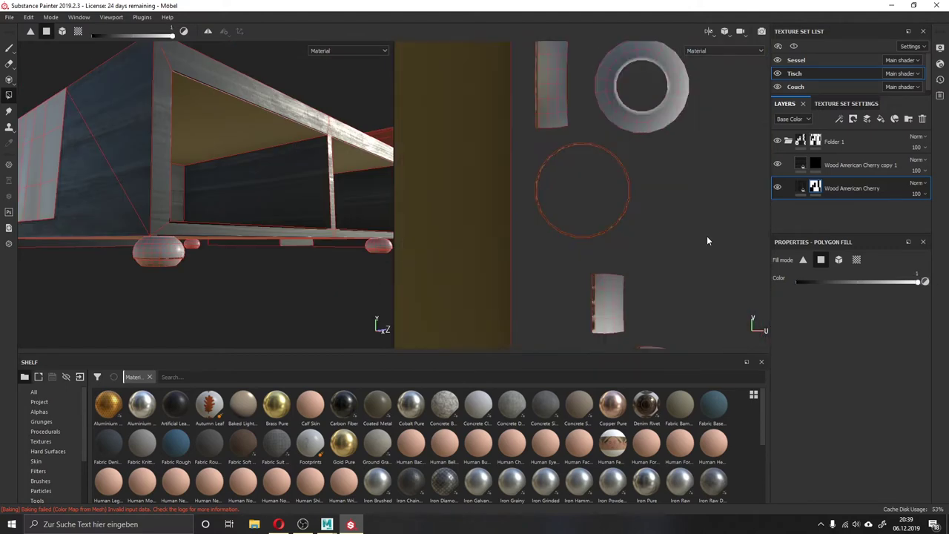
scroll(245, 125, down, 3)
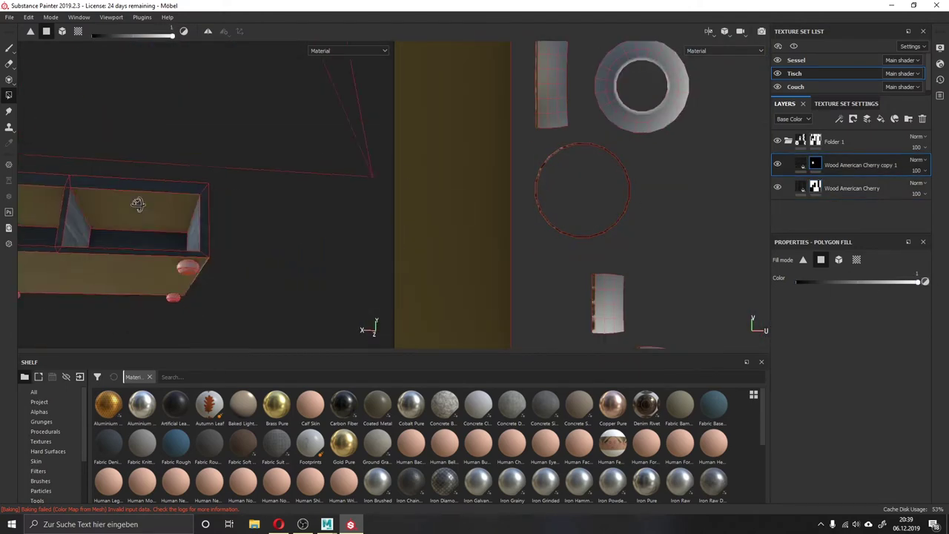
mouse_move(257, 186)
alt+mouse_down()
mouse_move(151, 195)
mouse_move(148, 127)
alt+mouse_up()
- Create Wood American Cherry copy 2 and change its fill projection to Spherical
key(ctrl+d)
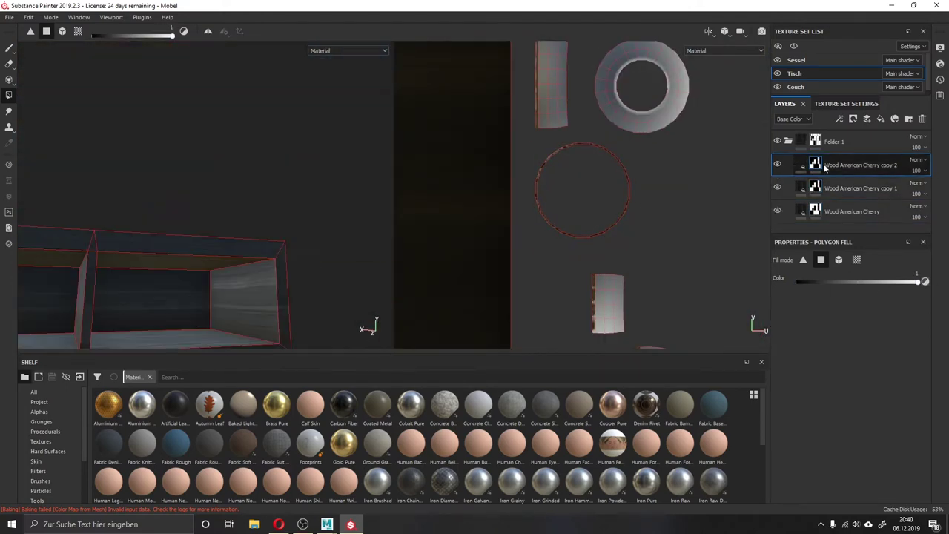
scroll(543, 187, down, 2)
middle_drag(543, 187, 521, 302)
scroll(523, 233, up, 2)
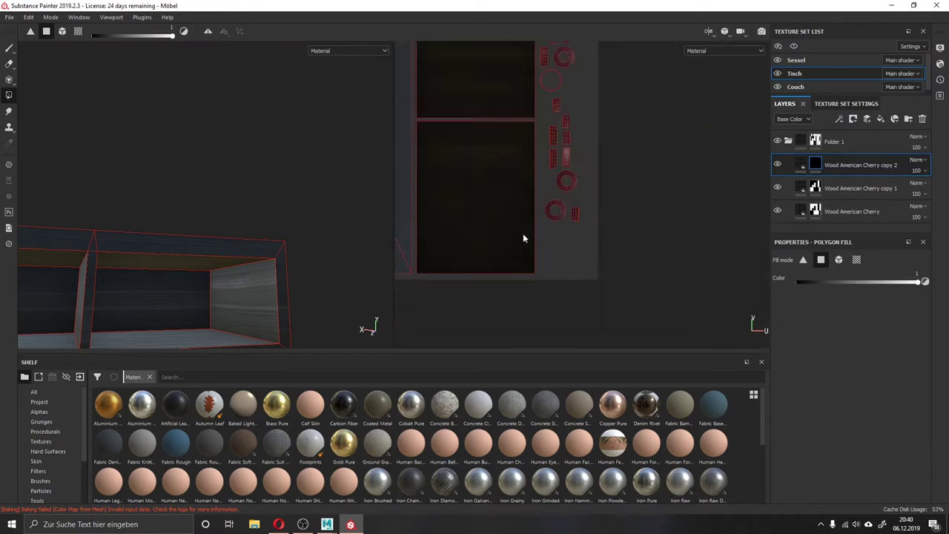
scroll(534, 228, up, 2)
click(801, 165)
click(854, 296)
- Set the wood copy on the round foot to tri-planar projection with UV scale 1
click(853, 323)
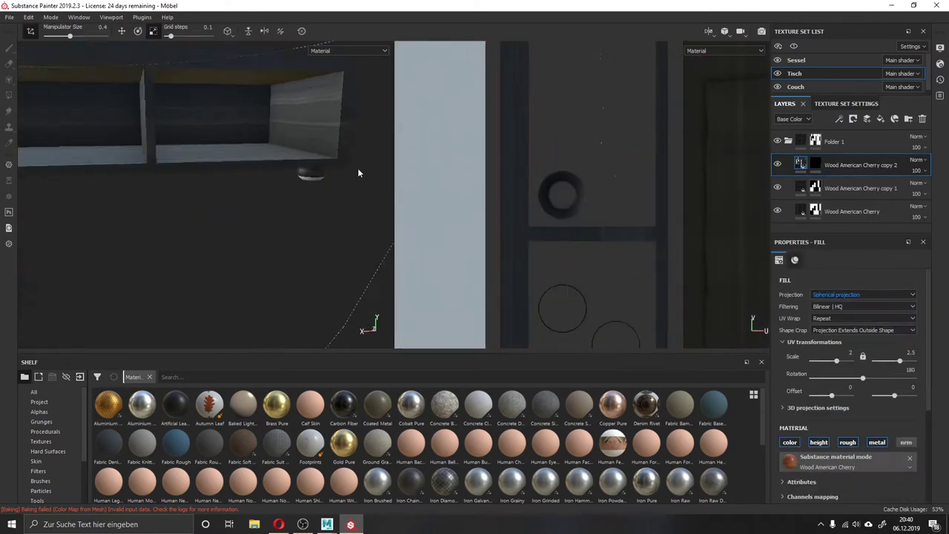
alt+drag(186, 211, 182, 199)
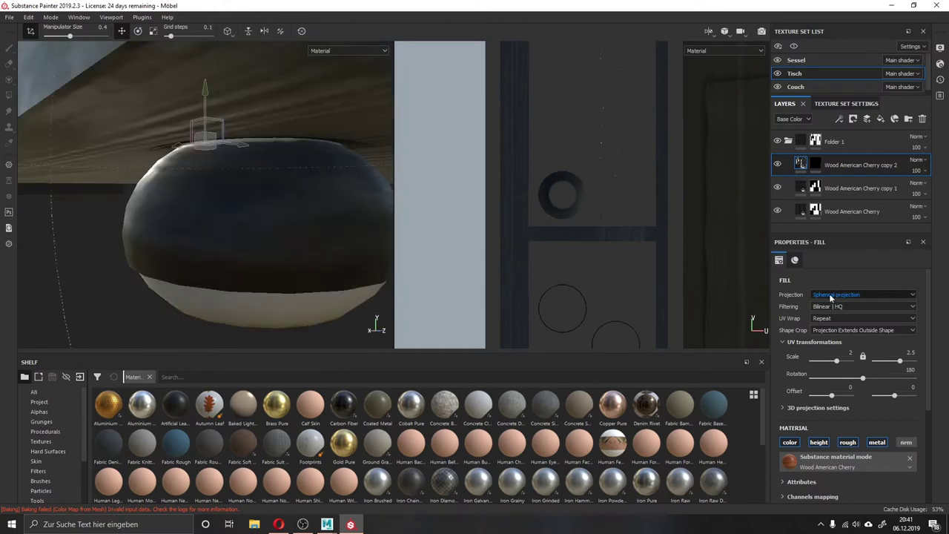
drag(836, 366, 810, 366)
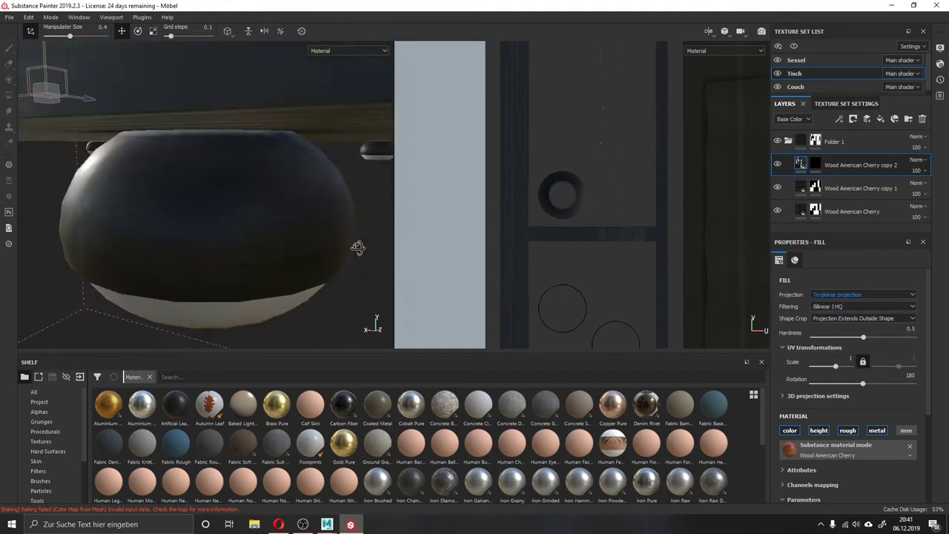
alt+drag(356, 244, 312, 222)
scroll(845, 361, down, 3)
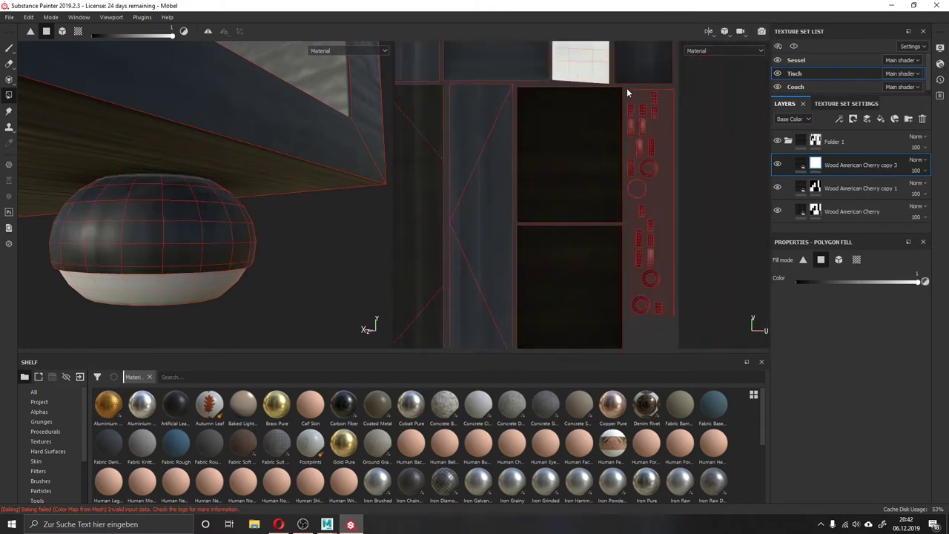
- Make the new table fill layer's base colour black with Darken blend mode
click(801, 165)
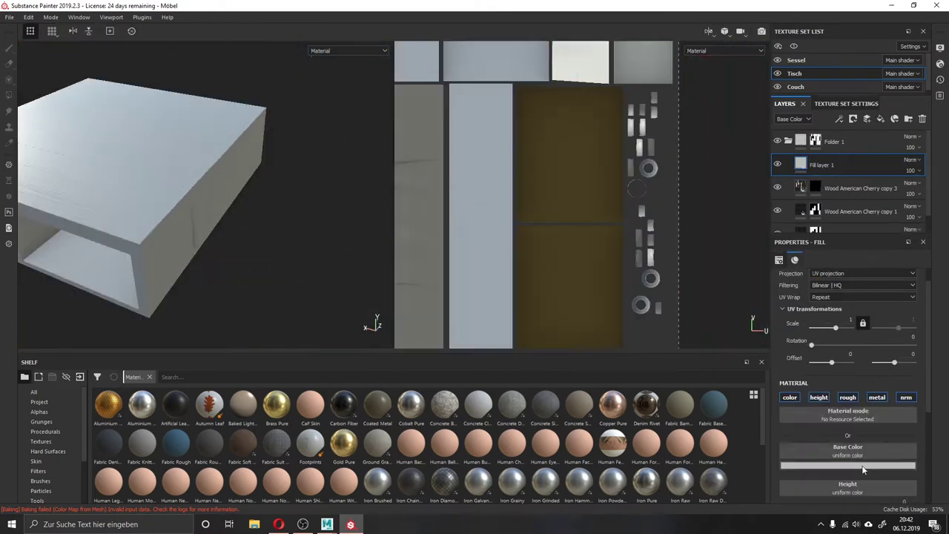
click(911, 160)
click(902, 182)
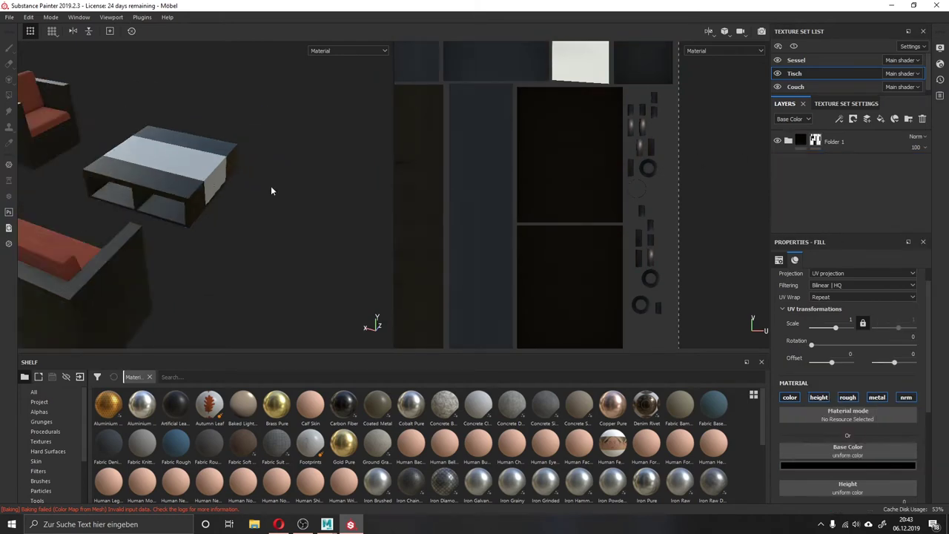
- Add Steel Rough as a new layer inside Folder 2
scroll(506, 463, down, 3)
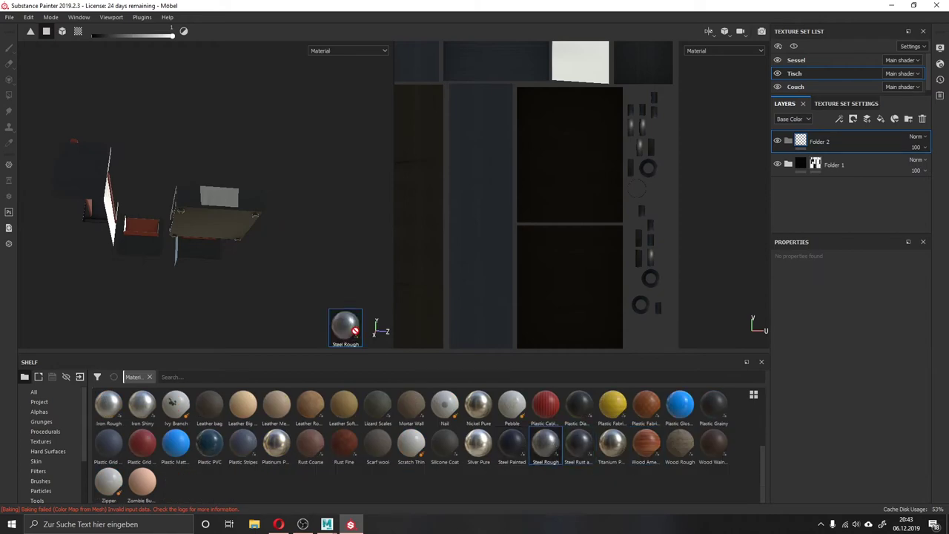
drag(545, 443, 341, 323)
scroll(540, 441, up, 3)
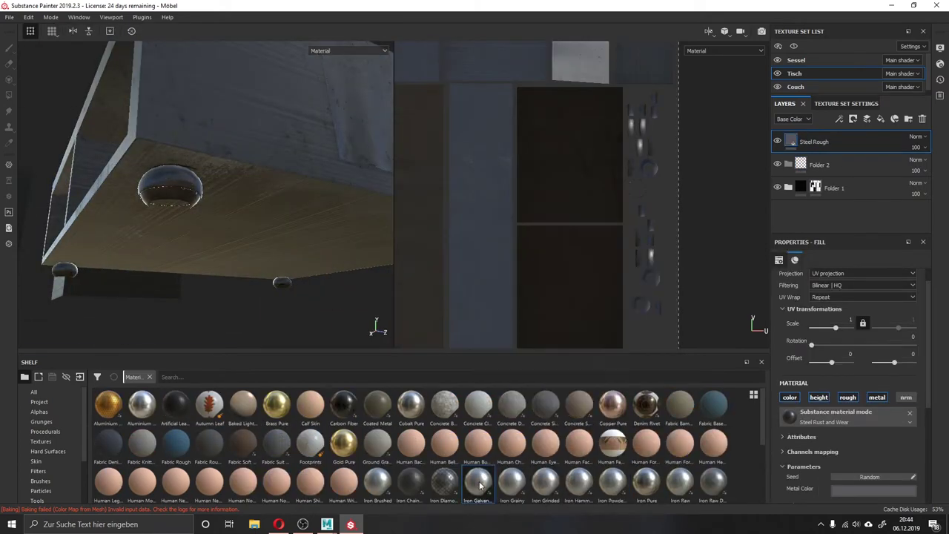
drag(713, 147, 816, 175)
- Black-mask Folder 2 for the feet and set Steel Rough to metallic 1, roughness about 0.22
right_click(823, 141)
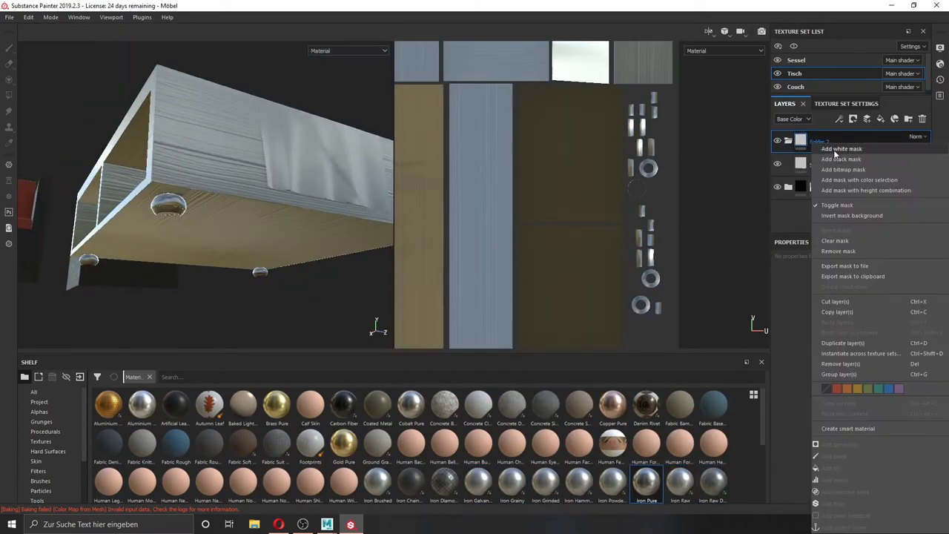
click(845, 160)
scroll(454, 265, up, 3)
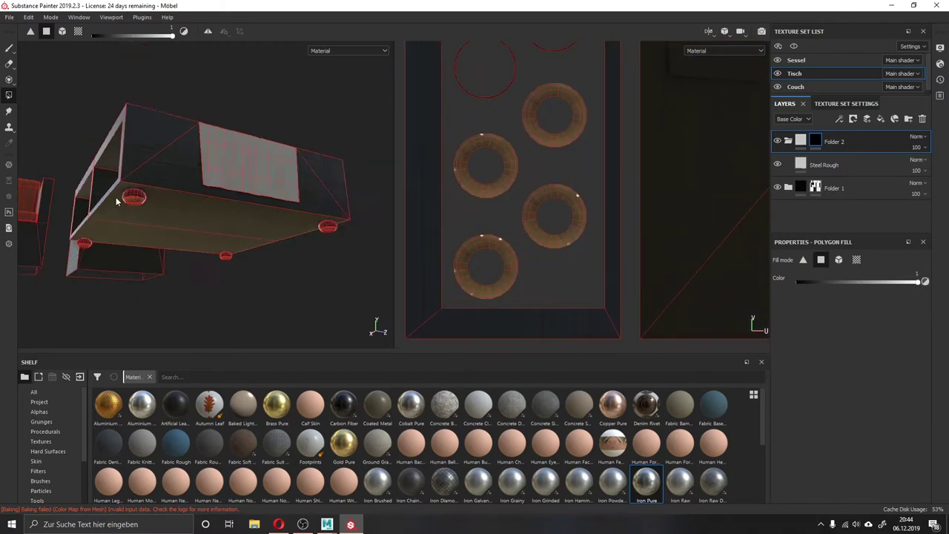
click(824, 164)
scroll(828, 354, down, 3)
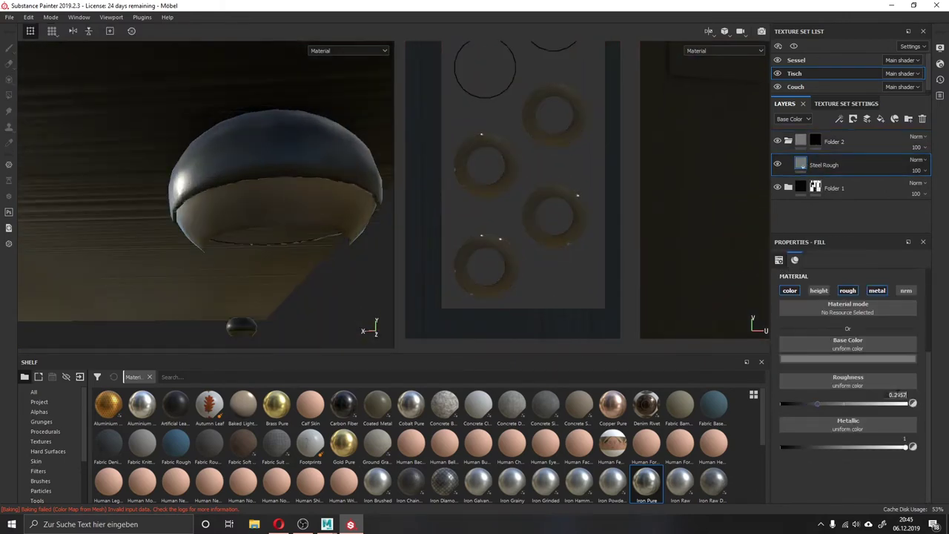
alt+drag(193, 223, 223, 297)
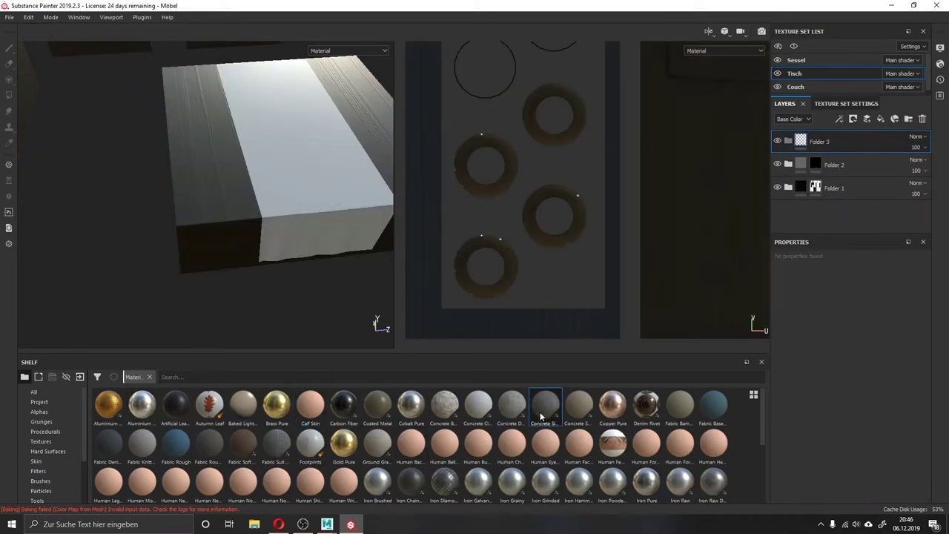
- Add Fabric Bamboo to the table inside Folder 4 and give Folder 4 a black mask
drag(681, 405, 300, 196)
drag(814, 165, 808, 143)
right_click(798, 142)
click(823, 172)
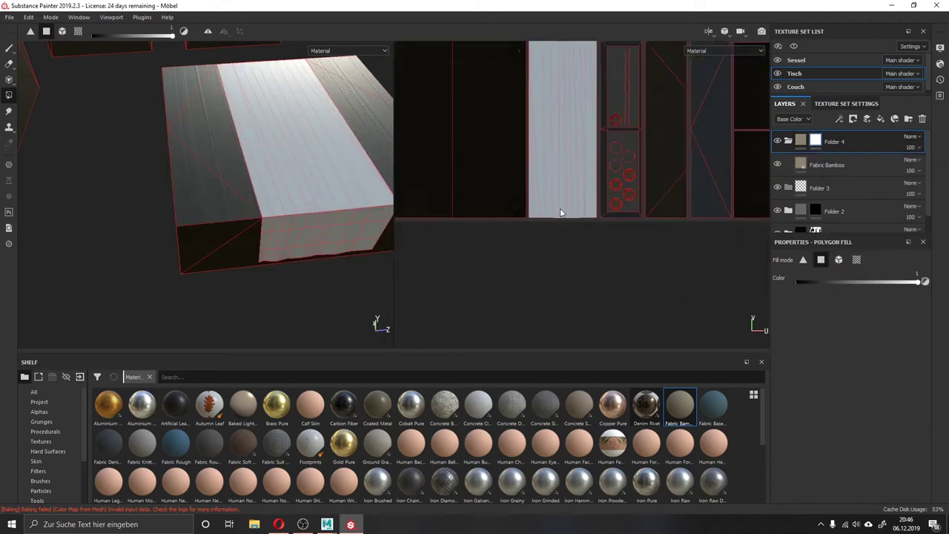
- Try Fabric Denim Base on the runner, switching projection to planar and back to UV
scroll(559, 253, down, 2)
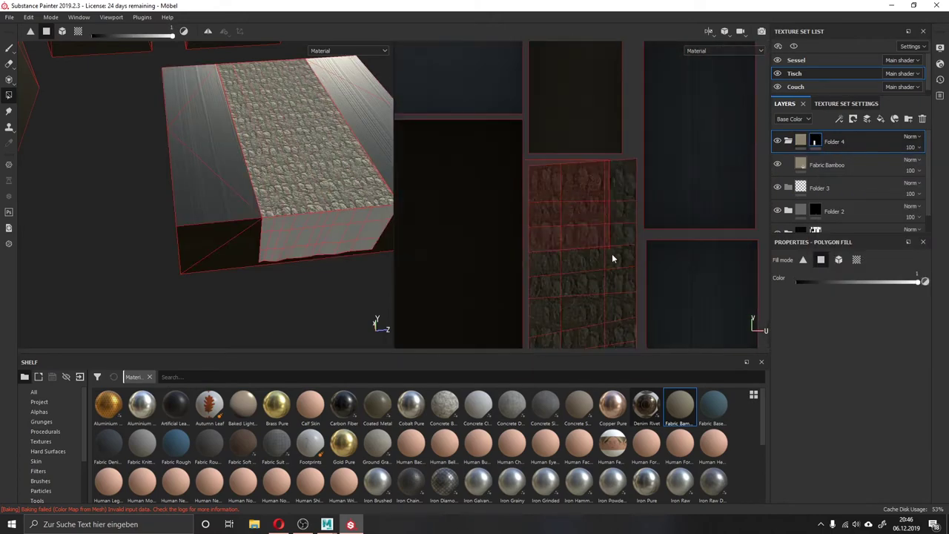
middle_drag(612, 254, 454, 236)
scroll(655, 258, up, 3)
scroll(571, 113, down, 2)
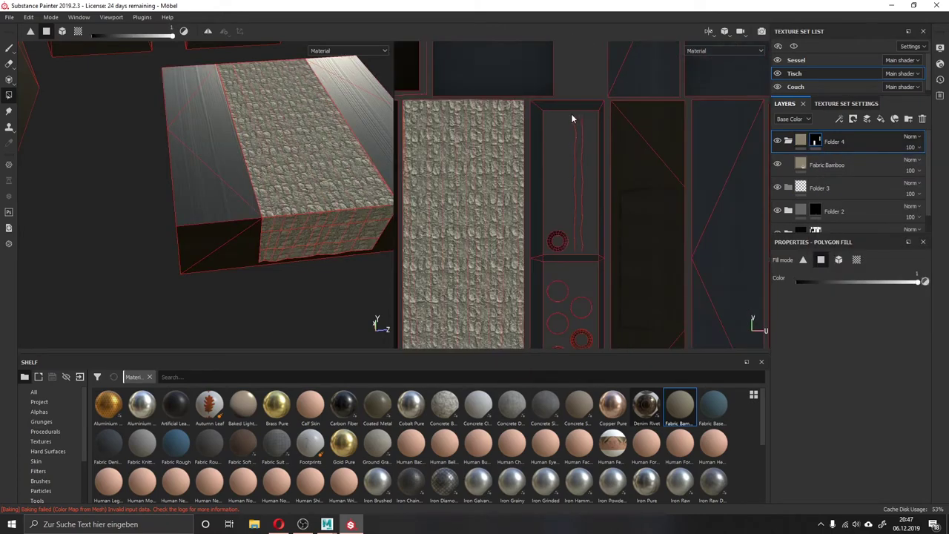
scroll(414, 126, down, 3)
scroll(546, 190, up, 5)
scroll(546, 190, down, 3)
scroll(566, 257, up, 1)
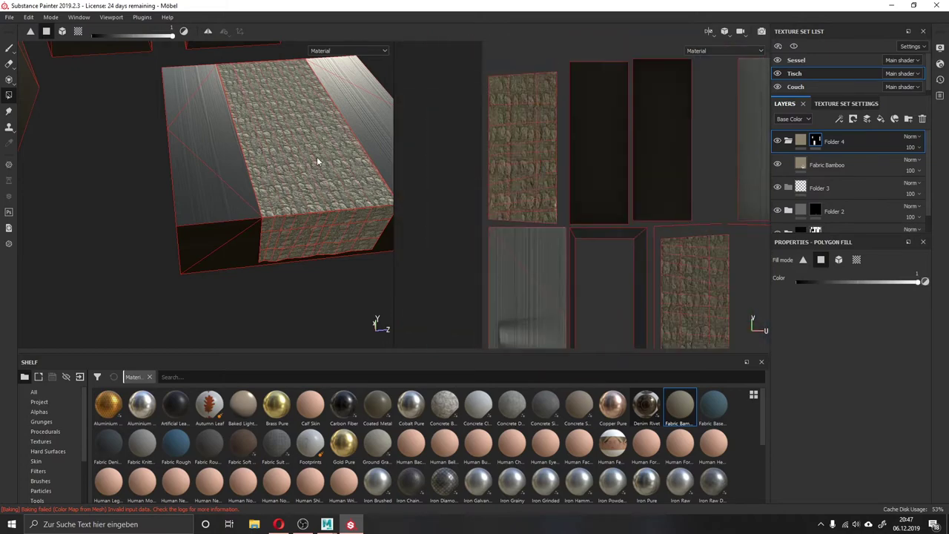
alt+drag(318, 160, 245, 193)
click(827, 165)
scroll(264, 170, up, 3)
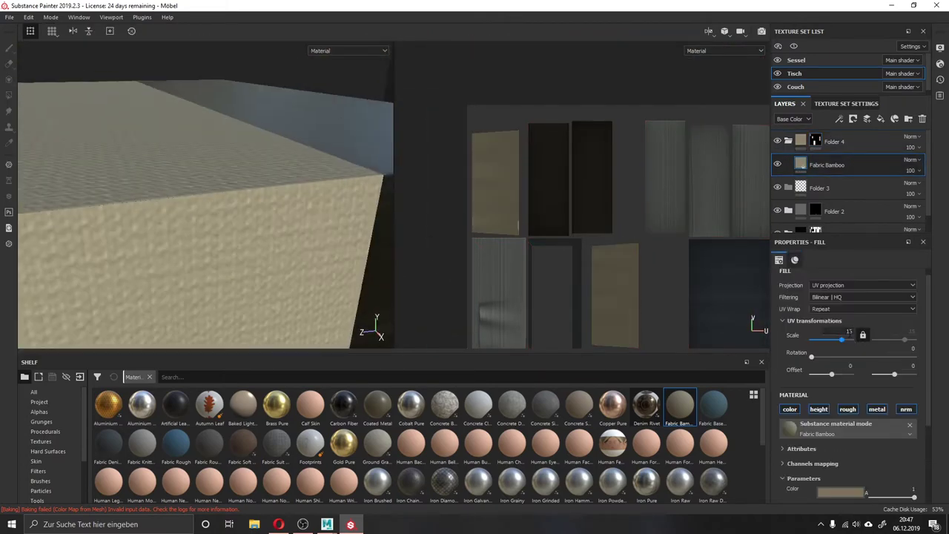
drag(107, 443, 205, 232)
click(864, 285)
click(832, 307)
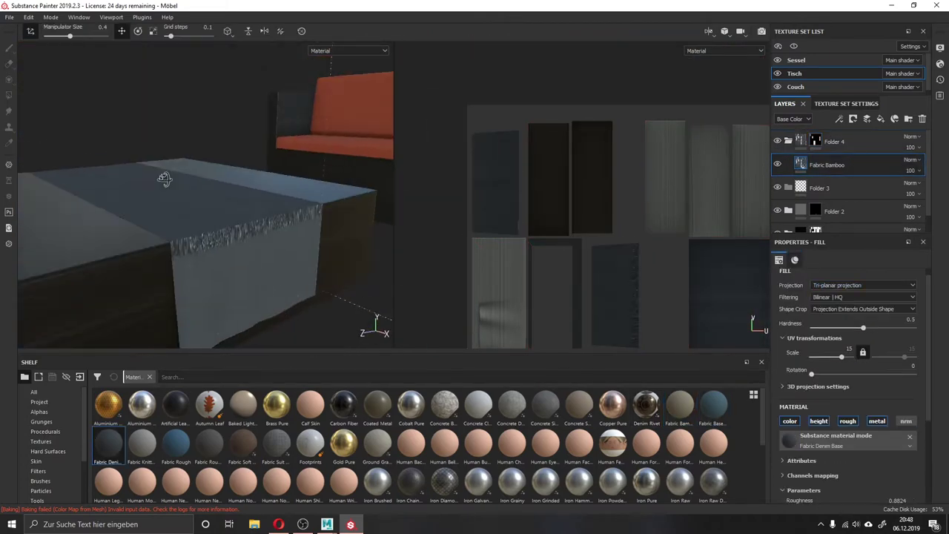
click(864, 285)
click(827, 294)
click(864, 285)
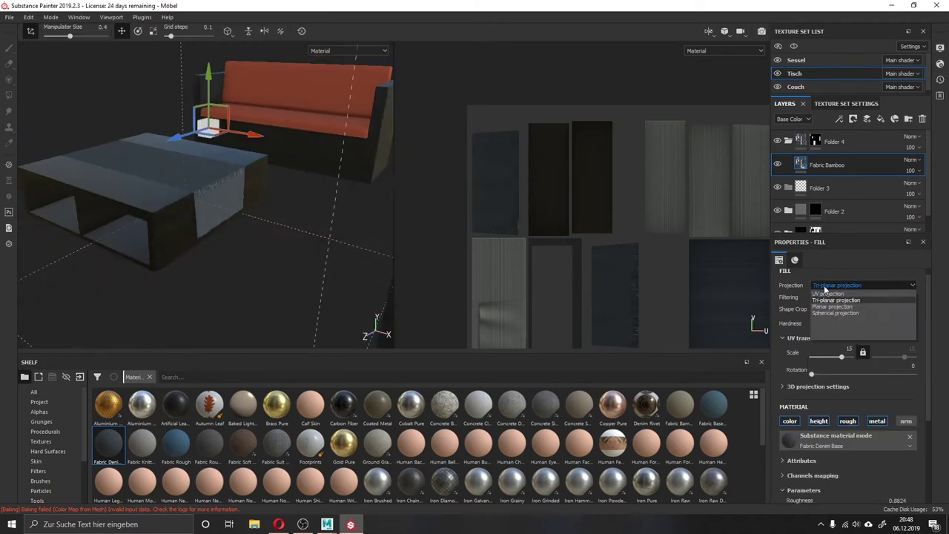
click(828, 294)
- Try Fabric Knitted Sweater and Fabric Rough Aligned on the runner and confirm filtering
drag(141, 442, 276, 280)
drag(209, 443, 230, 233)
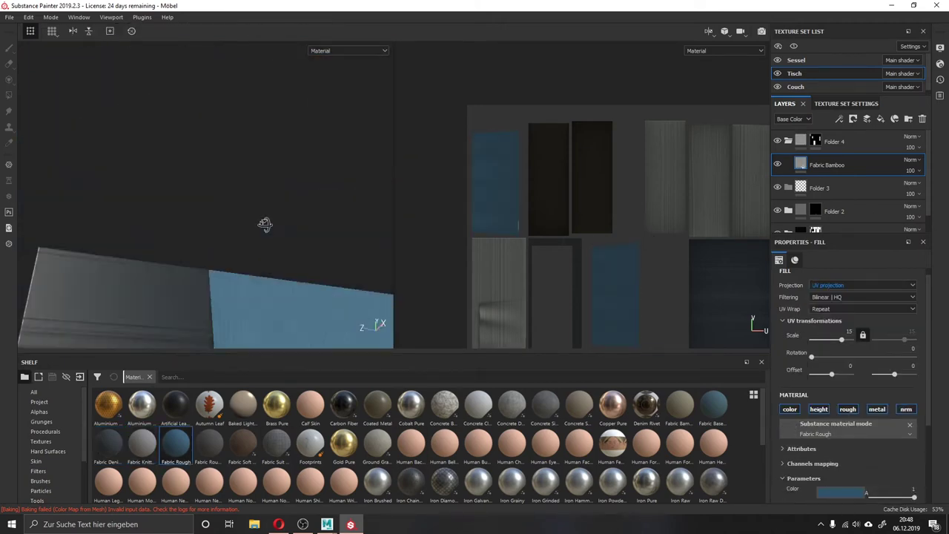
scroll(231, 232, down, 3)
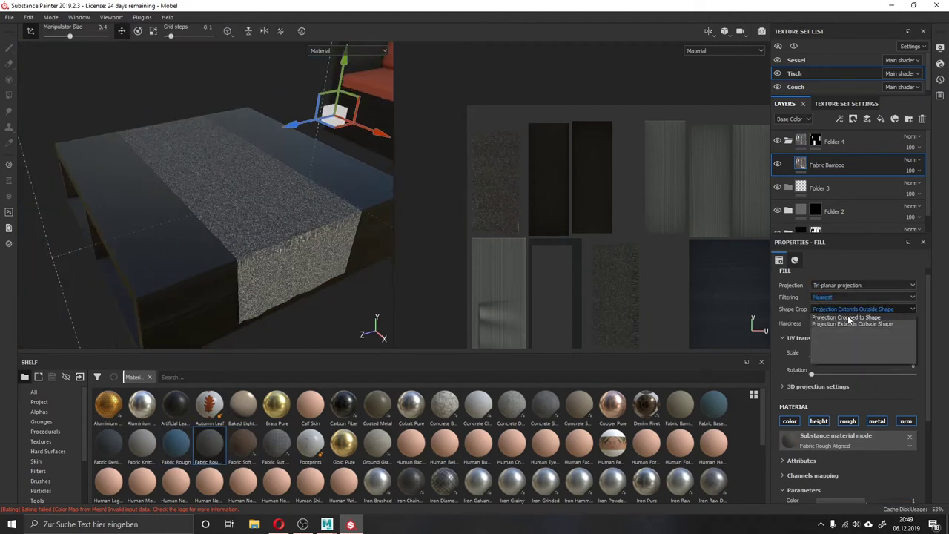
click(271, 248)
scroll(254, 272, up, 3)
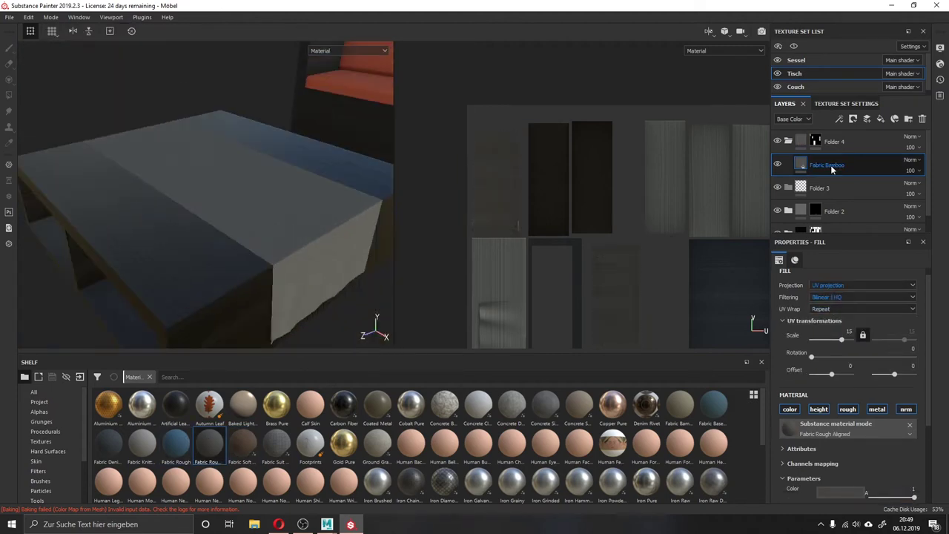
- Black-mask Fabric Bamboo copy 1, polygon-fill the runner strip faces, and colour it pink
right_click(832, 166)
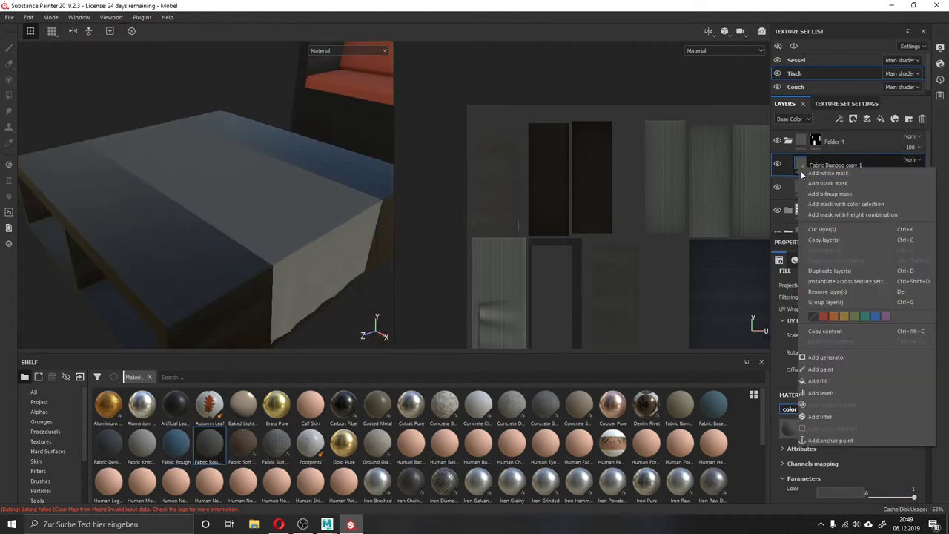
click(808, 185)
alt+drag(233, 187, 661, 232)
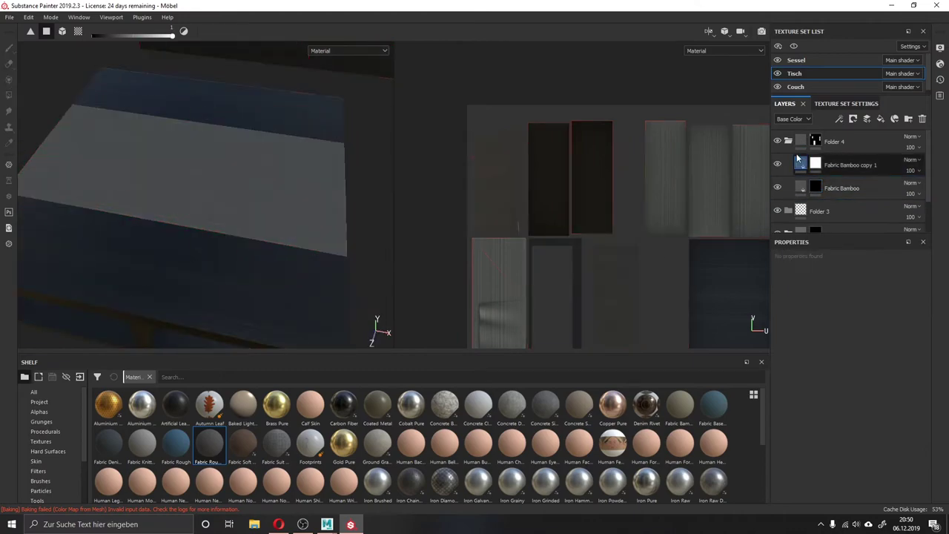
click(801, 188)
click(816, 188)
click(801, 187)
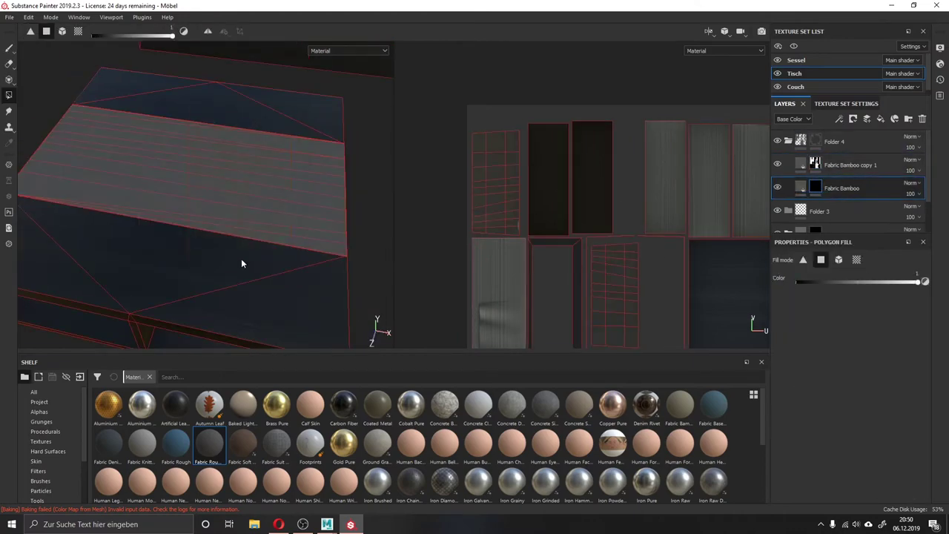
alt+drag(241, 264, 798, 190)
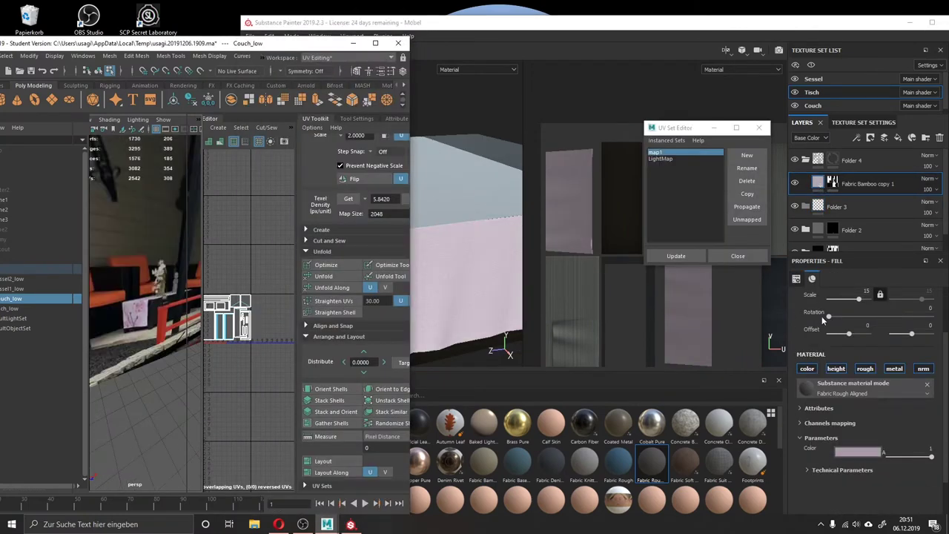
alt+drag(424, 253, 482, 245)
click(858, 452)
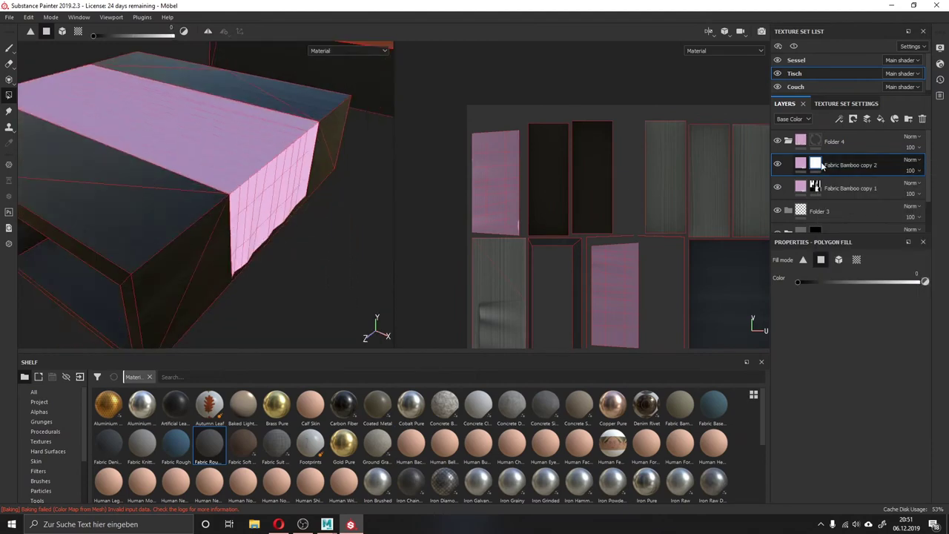
- Select Fabric Bamboo copy 2's fill on the table side and add a new empty paint layer
click(801, 164)
mouse_move(237, 94)
alt+mouse_down()
mouse_move(409, 215)
mouse_move(475, 212)
alt+mouse_up()
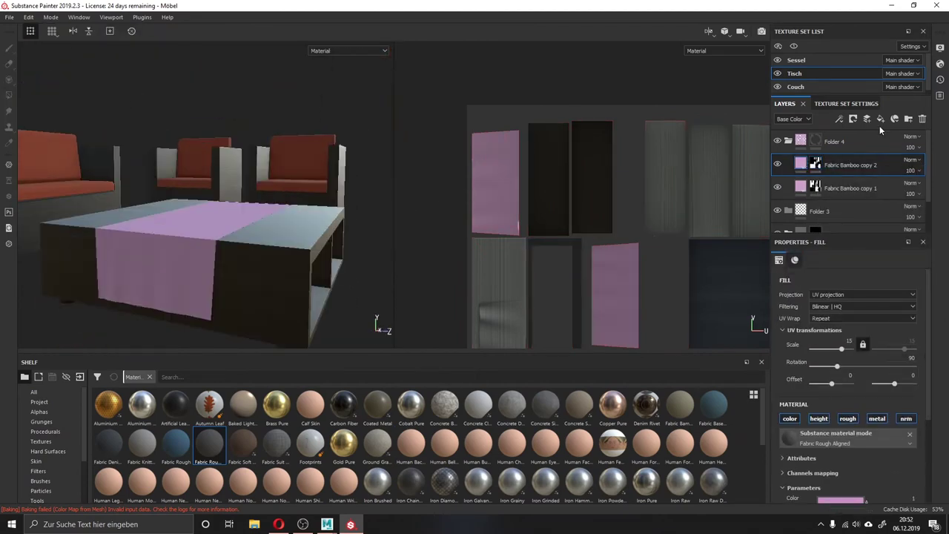
click(895, 119)
- Browse the shelf's brush presets and alpha stamp shapes for a flower stamp
click(40, 481)
scroll(708, 458, down, 1)
click(38, 411)
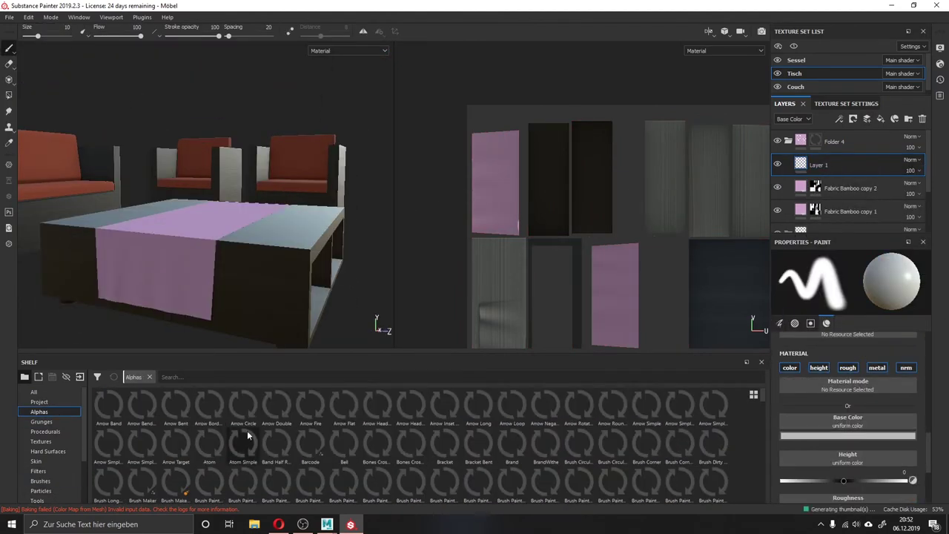
scroll(764, 420, down, 2)
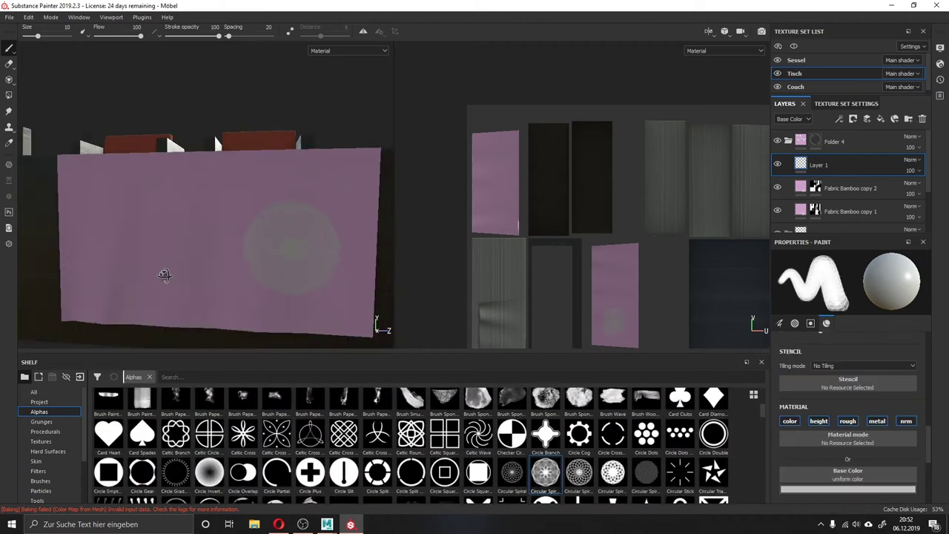
scroll(746, 420, down, 5)
scroll(746, 423, down, 5)
scroll(744, 432, down, 5)
scroll(744, 433, up, 5)
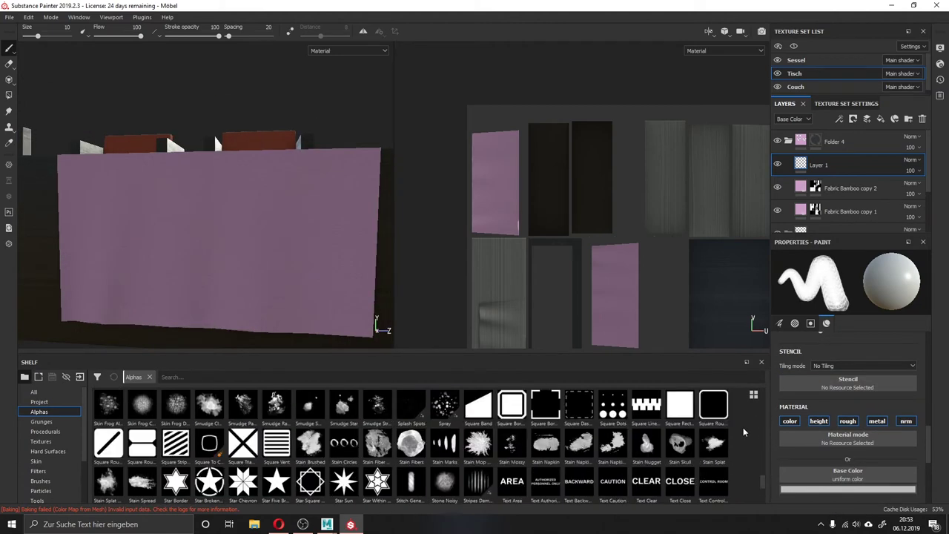
scroll(744, 432, up, 5)
scroll(744, 432, up, 5)
scroll(744, 433, up, 5)
- Load the Flower Sakura alpha and stamp white sakura flowers on the runner's hanging end
drag(242, 407, 851, 431)
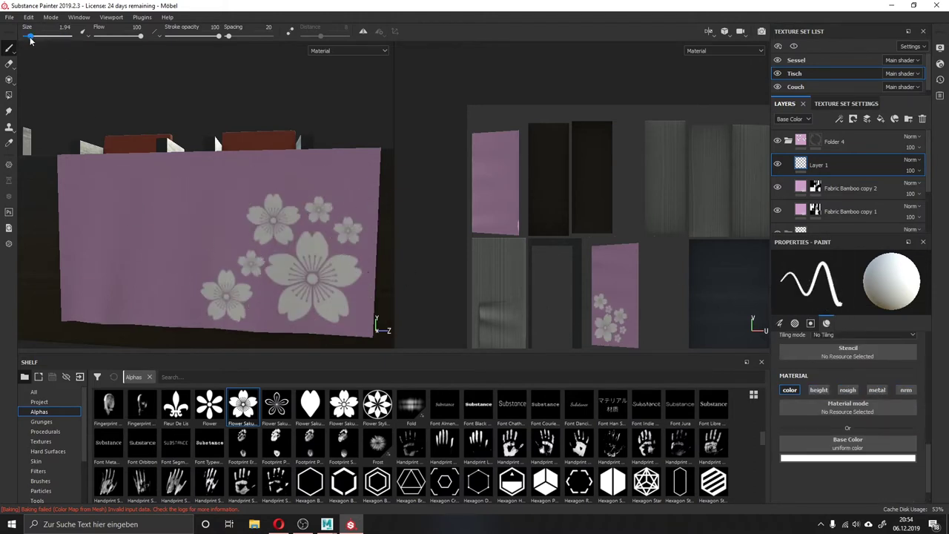
key(f)
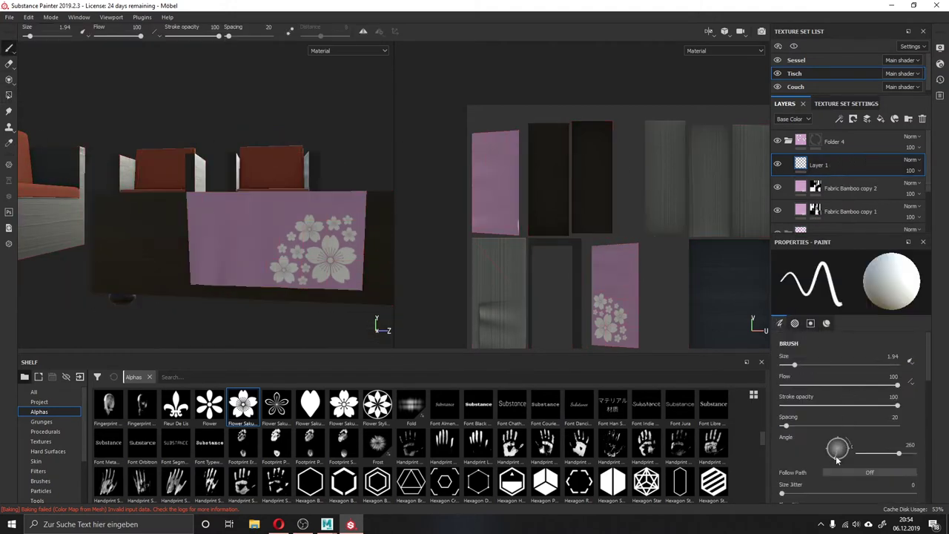
alt+drag(354, 201, 108, 226)
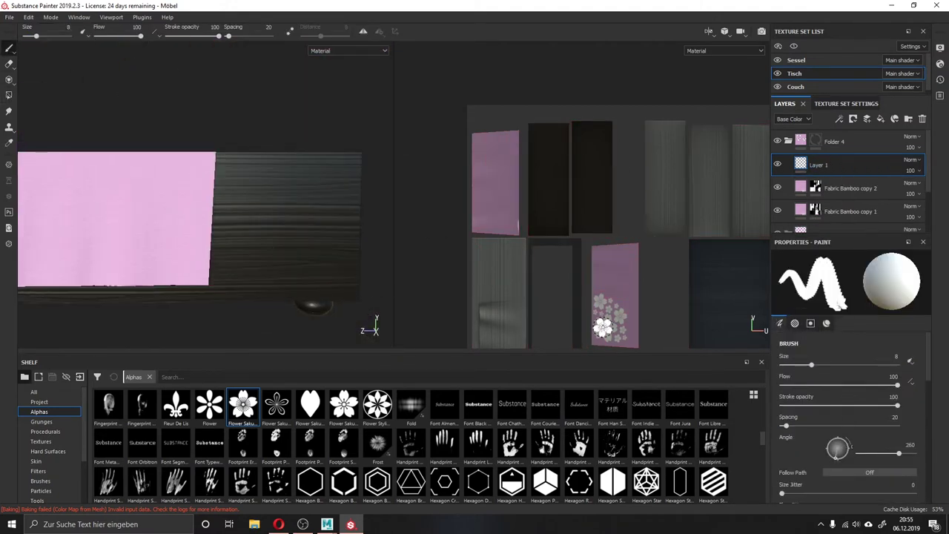
scroll(603, 326, up, 2)
alt+drag(164, 244, 210, 231)
alt+drag(519, 222, 502, 253)
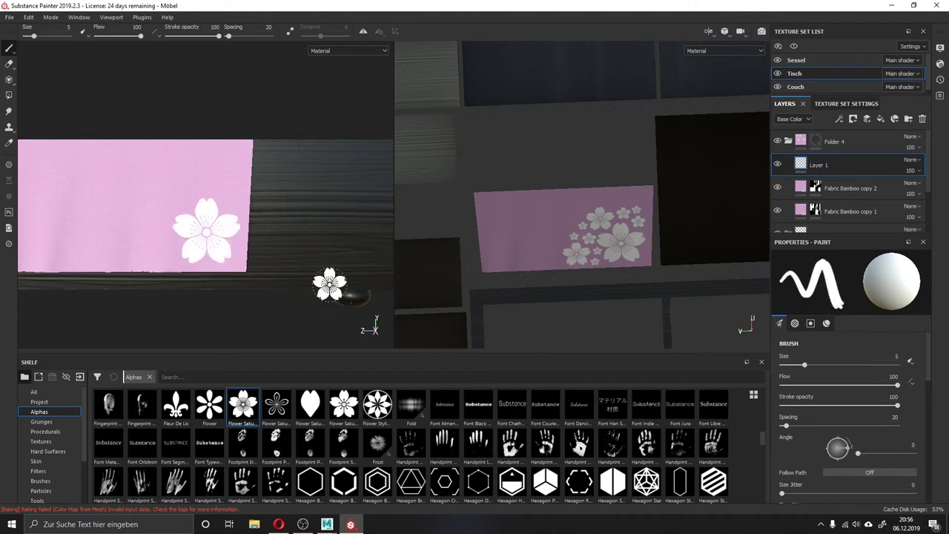
alt+drag(495, 249, 474, 249)
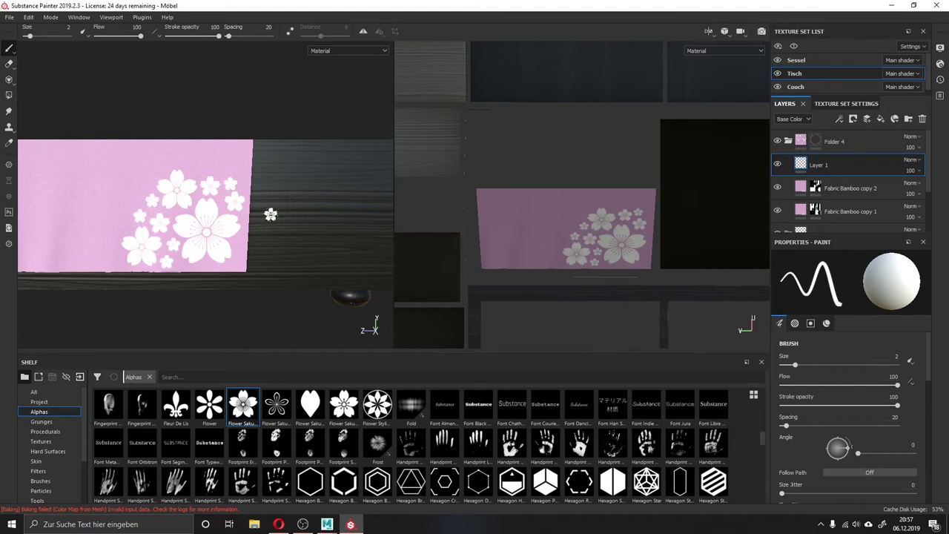
alt+drag(271, 214, 211, 233)
- Lighten the pink colour of the runner's Fabric Bamboo copy fills
click(850, 188)
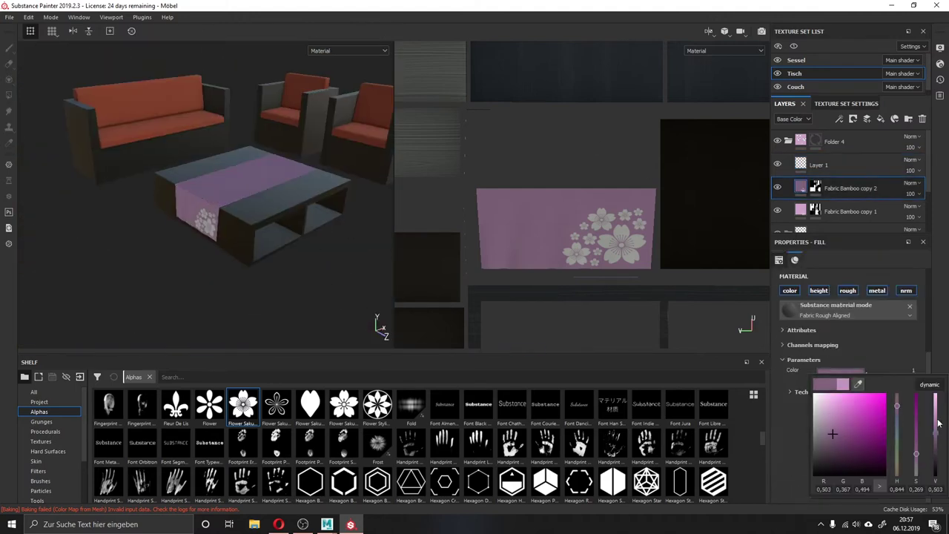
alt+drag(223, 185, 267, 193)
click(851, 211)
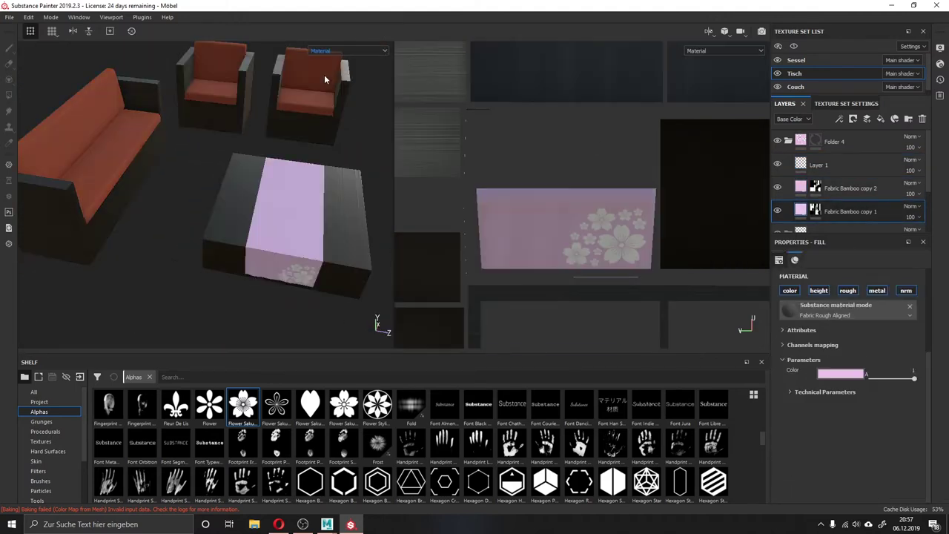
mouse_move(193, 215)
alt+mouse_down()
mouse_move(125, 215)
mouse_move(208, 121)
mouse_move(223, 178)
alt+mouse_up()
- Switch to the Couch texture set
alt+right_drag(223, 178, 318, 180)
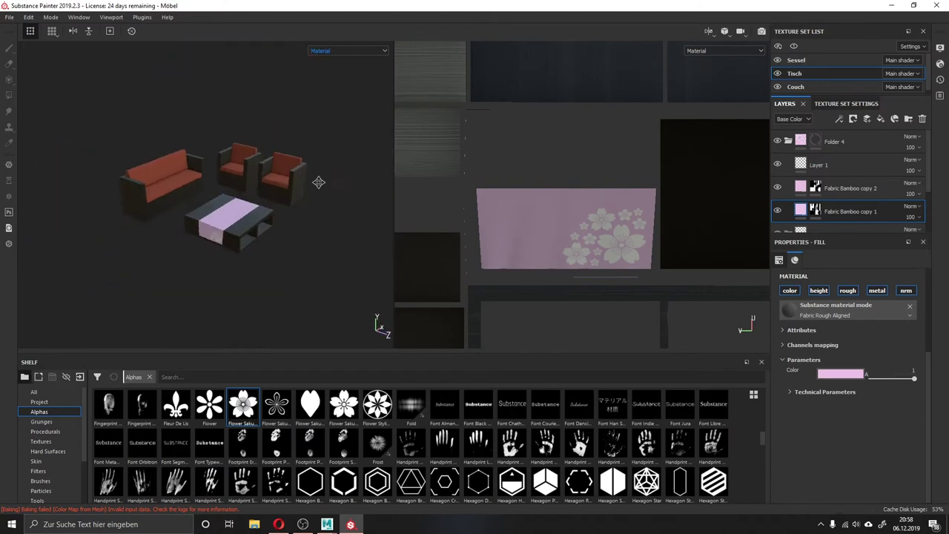
scroll(318, 180, up, 5)
click(795, 86)
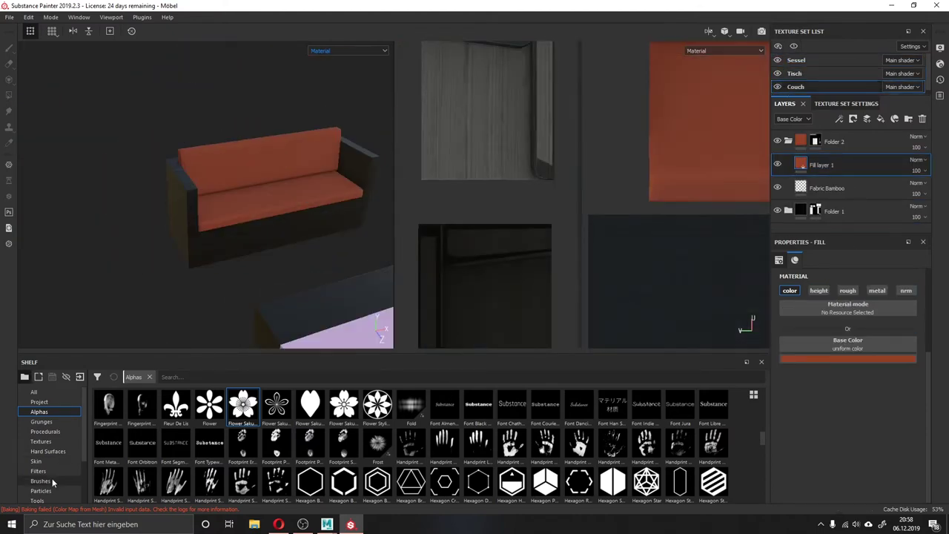
- Add Fill layer 3 on the couch and apply a grunge smart mask to it
click(881, 118)
click(48, 480)
click(46, 471)
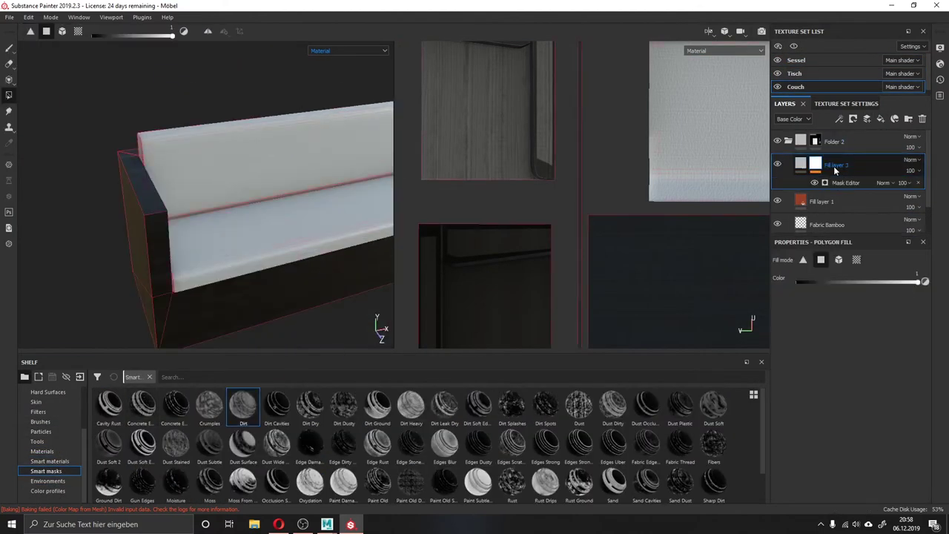
drag(142, 404, 833, 161)
mouse_move(218, 210)
alt+mouse_down()
mouse_move(383, 224)
mouse_move(496, 183)
alt+mouse_up()
- Give Fill layer 3 Darken blending, a dark red base colour and roughness about 0.93
click(801, 164)
click(848, 361)
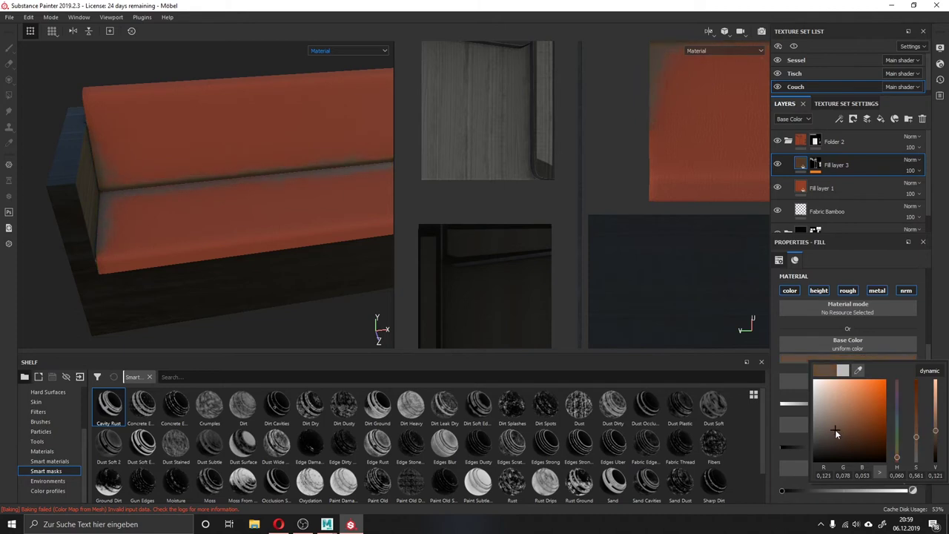
scroll(904, 176, down, 3)
scroll(904, 177, down, 3)
scroll(903, 177, down, 3)
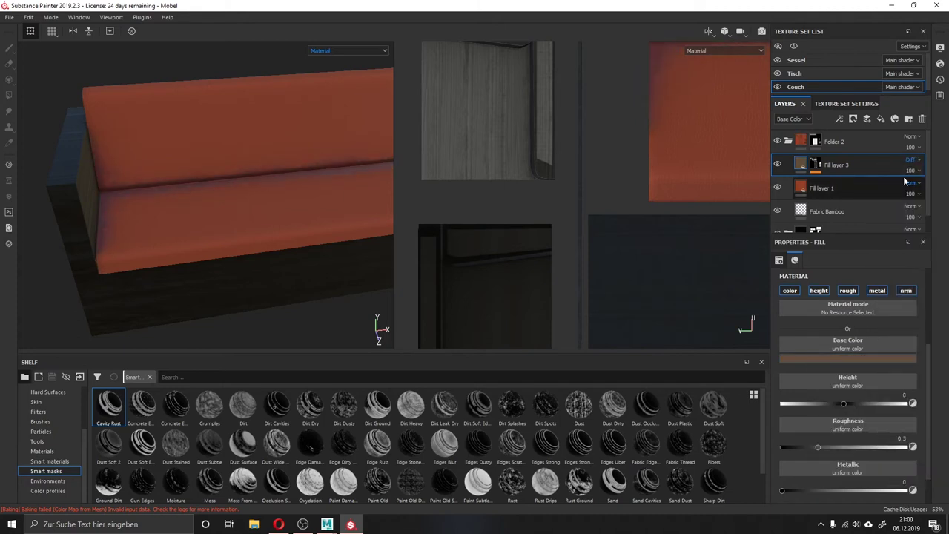
scroll(903, 177, up, 4)
click(848, 348)
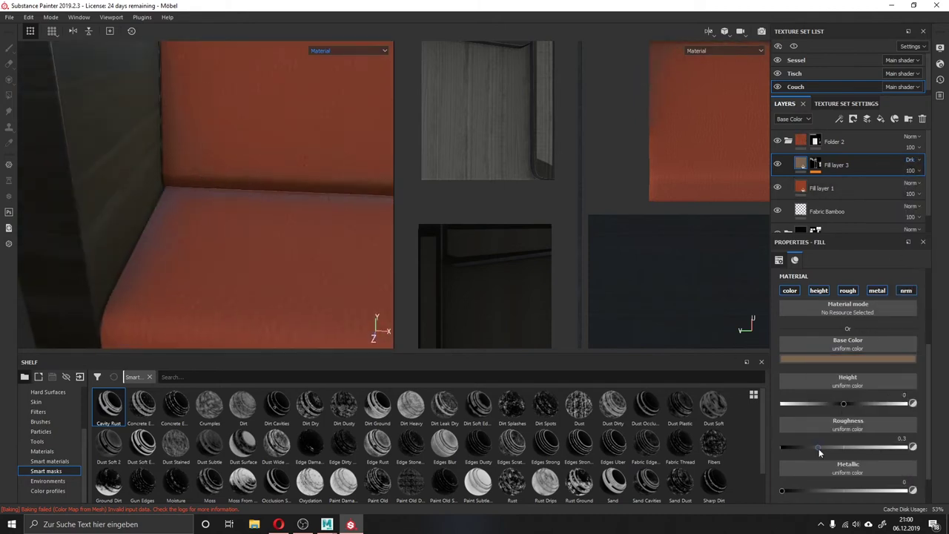
drag(819, 448, 900, 447)
alt+drag(354, 238, 333, 245)
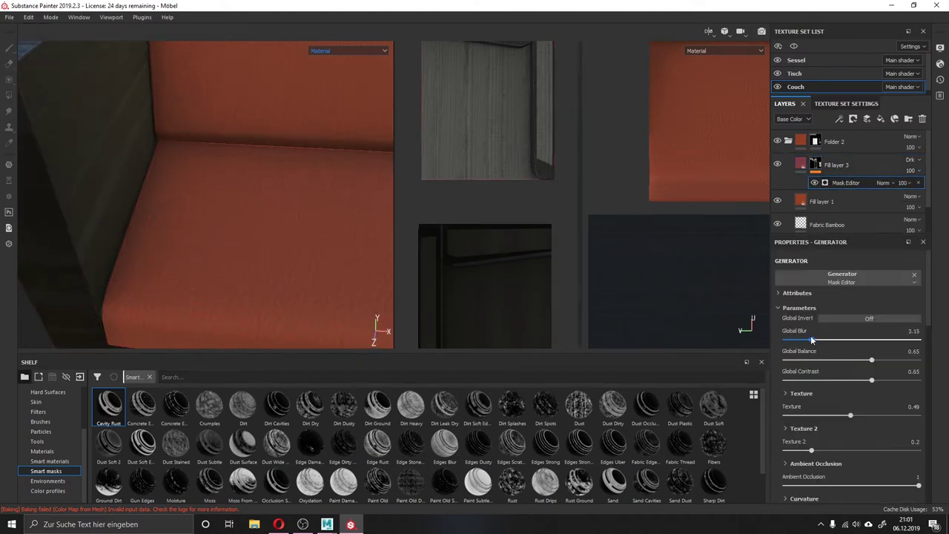
- Reduce the stain mask's Global Blur, set Balance to 0.5, and fine-tune the dark red
drag(810, 339, 787, 339)
click(851, 361)
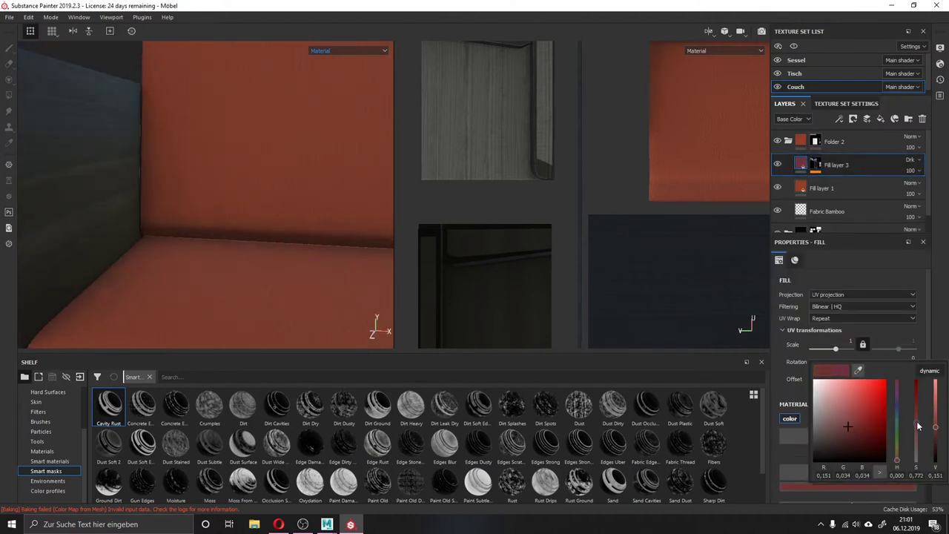
drag(935, 427, 937, 428)
drag(917, 421, 923, 431)
click(848, 486)
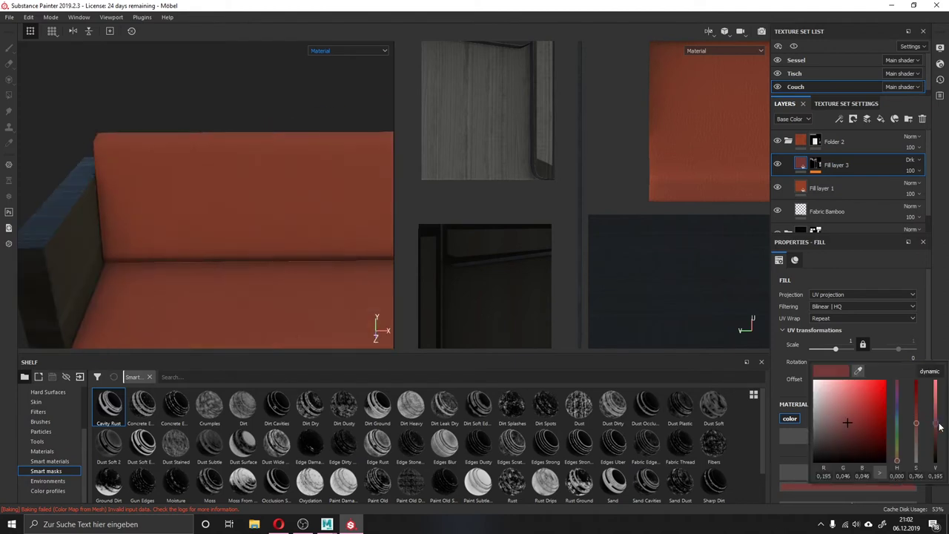
alt+drag(197, 269, 281, 161)
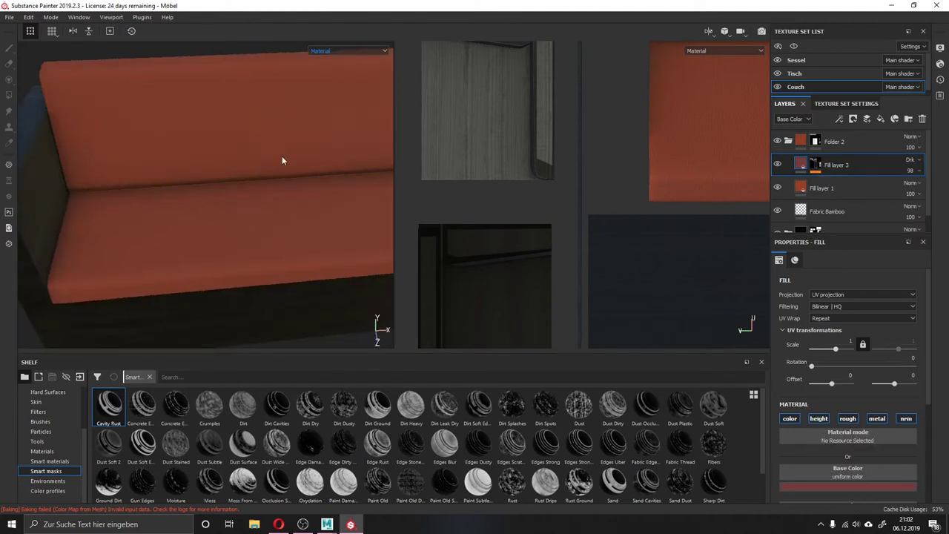
click(834, 486)
mouse_move(244, 244)
alt+mouse_down()
mouse_move(304, 199)
mouse_move(279, 148)
mouse_move(265, 164)
alt+mouse_up()
- Switch to the Sessel texture set for the armchairs
click(796, 60)
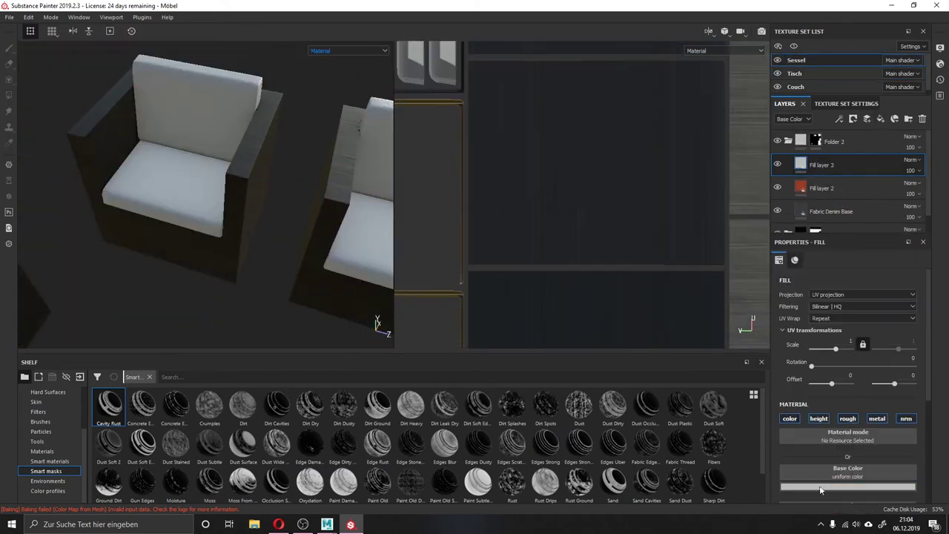
click(796, 87)
scroll(846, 420, down, 3)
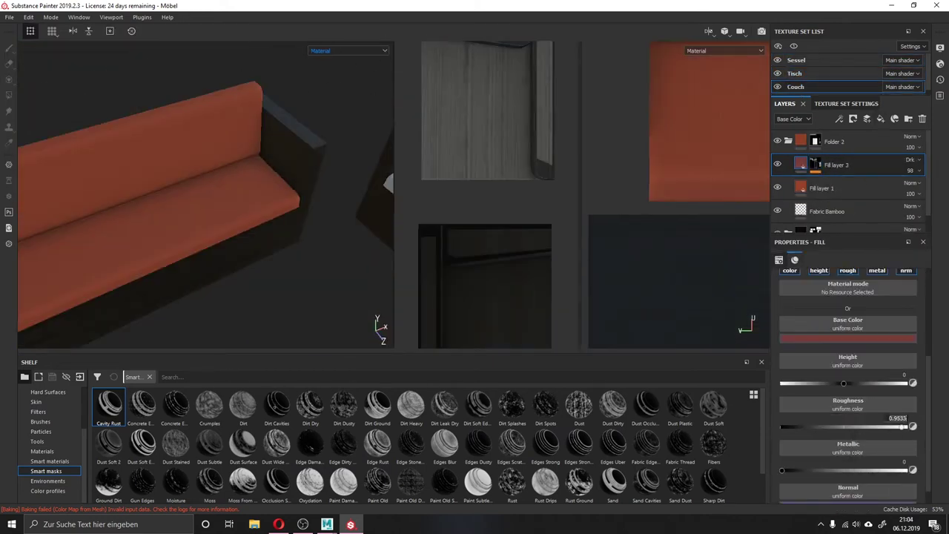
click(796, 60)
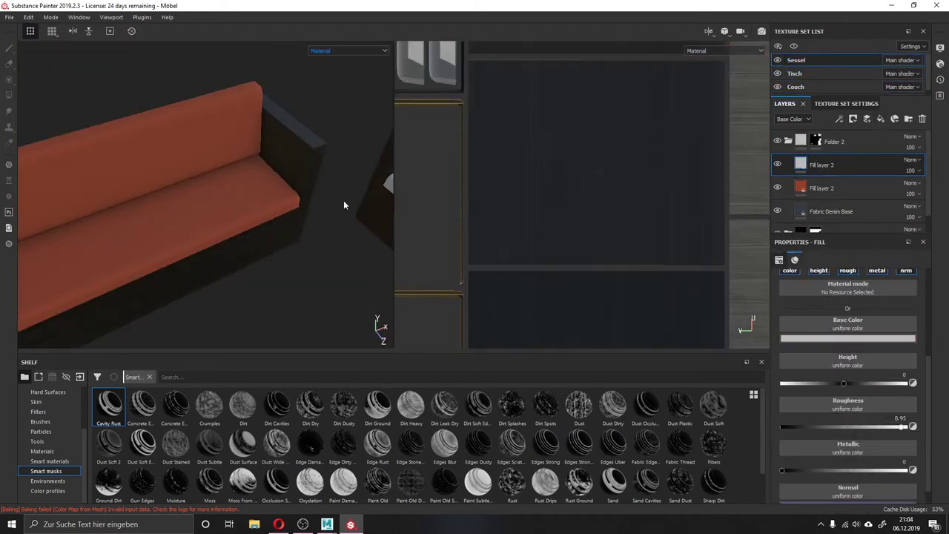
key(f)
- Give the cushion wear layer a generated mask, dark red base colour and Darken blending
click(816, 164)
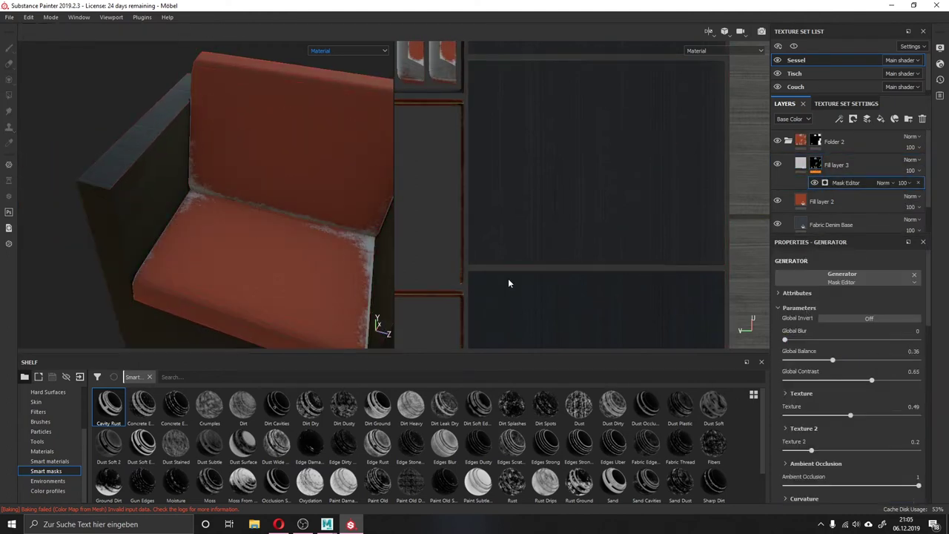
click(837, 165)
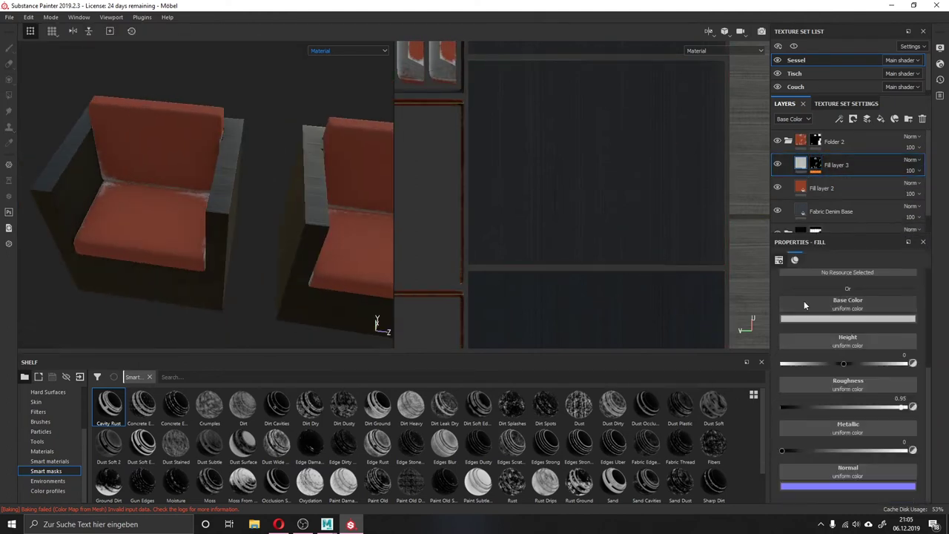
click(848, 319)
click(897, 365)
click(911, 159)
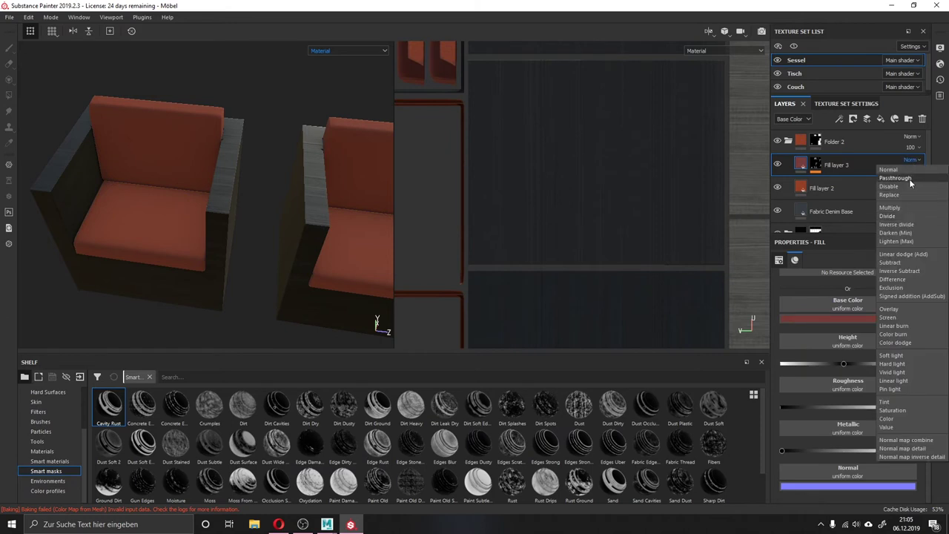
click(909, 179)
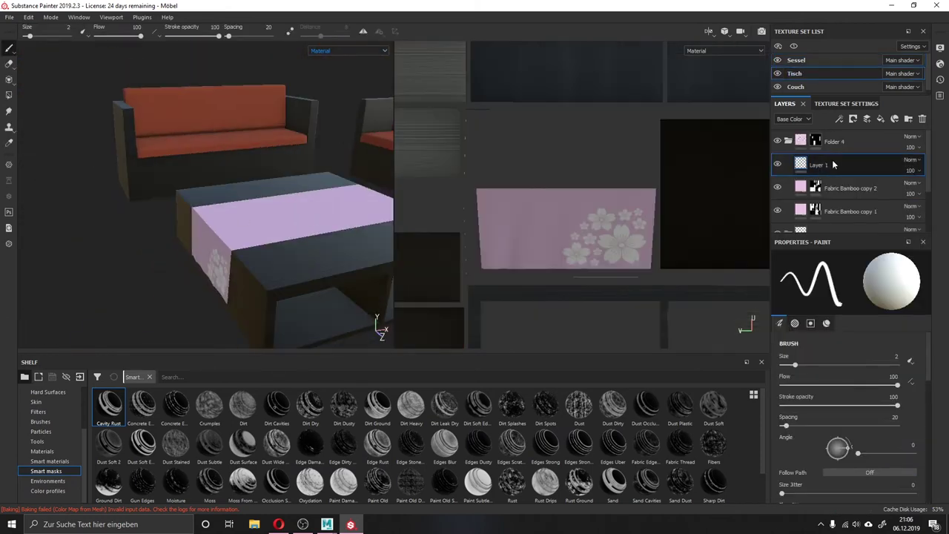
key(alt+Tab)
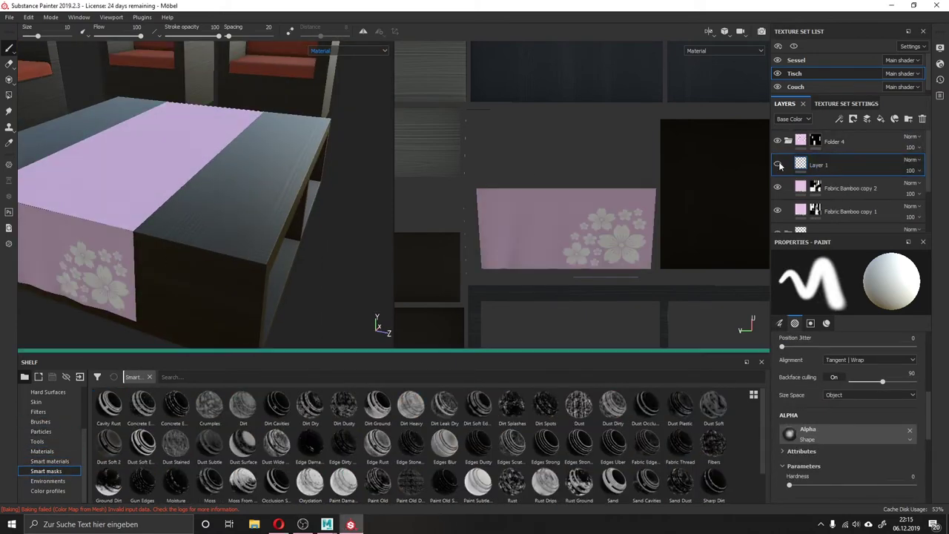
- Add Fill layer 2 with Rust Ground mask, weaker Texture 2, beige colour, Multiply at 66 opacity
click(880, 119)
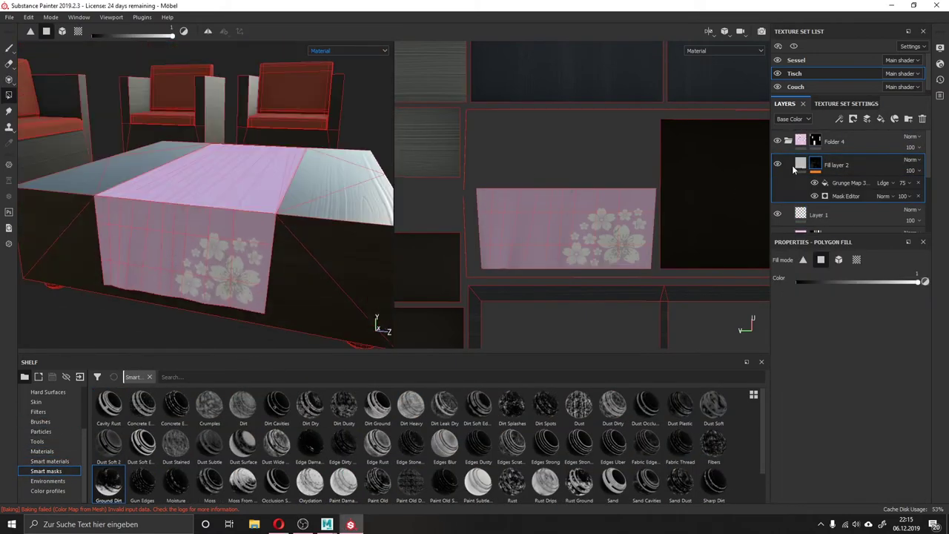
click(794, 319)
click(869, 340)
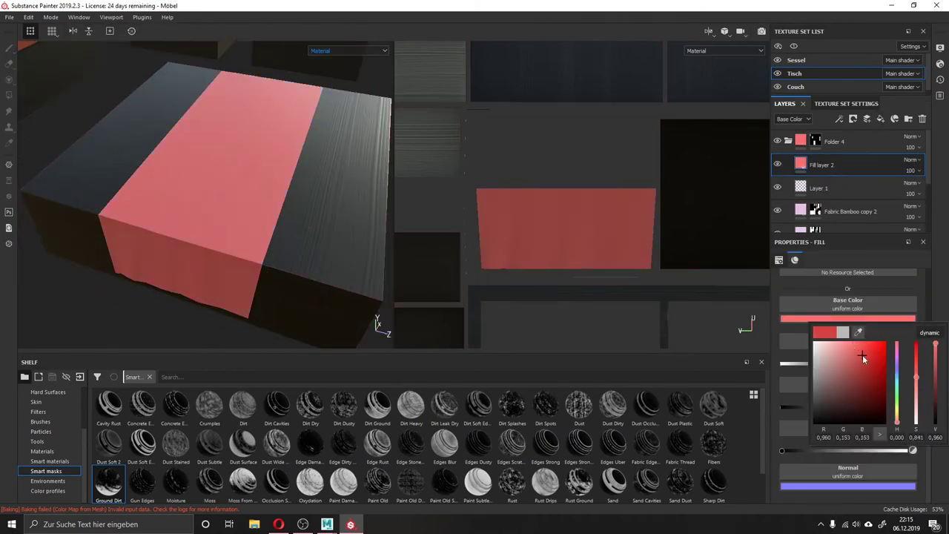
drag(580, 482, 883, 173)
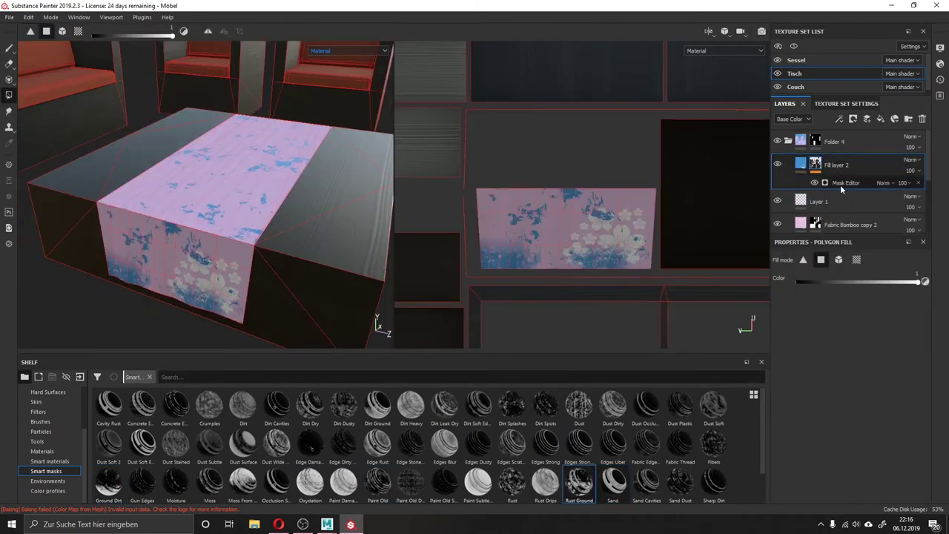
drag(919, 302, 892, 304)
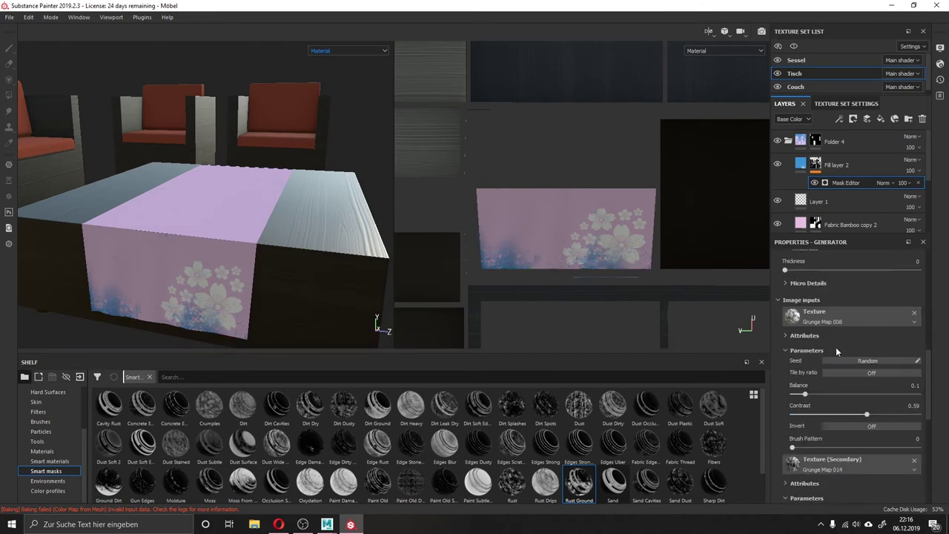
click(840, 318)
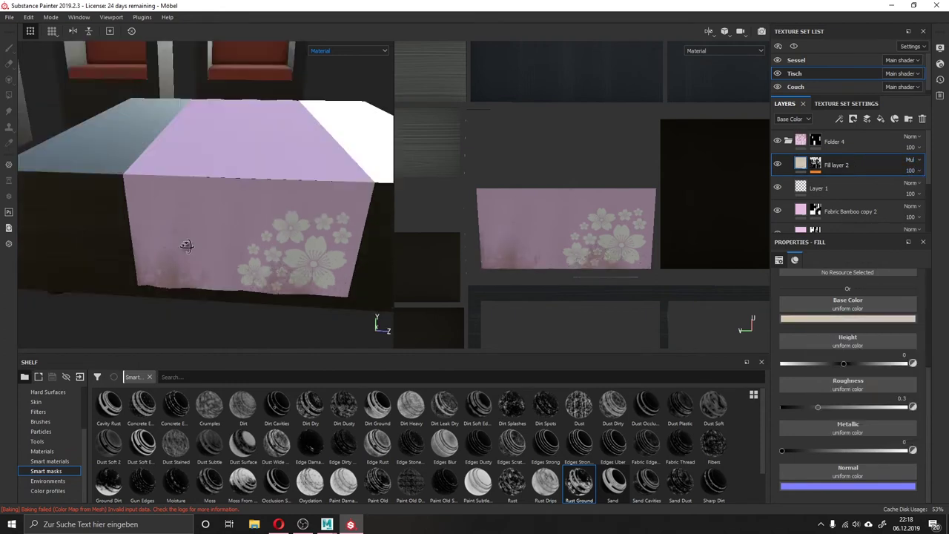
alt+drag(223, 185, 403, 163)
- Apply a smart mask to the table grime layer, lowering its balance, contrast and blur
scroll(845, 401, up, 5)
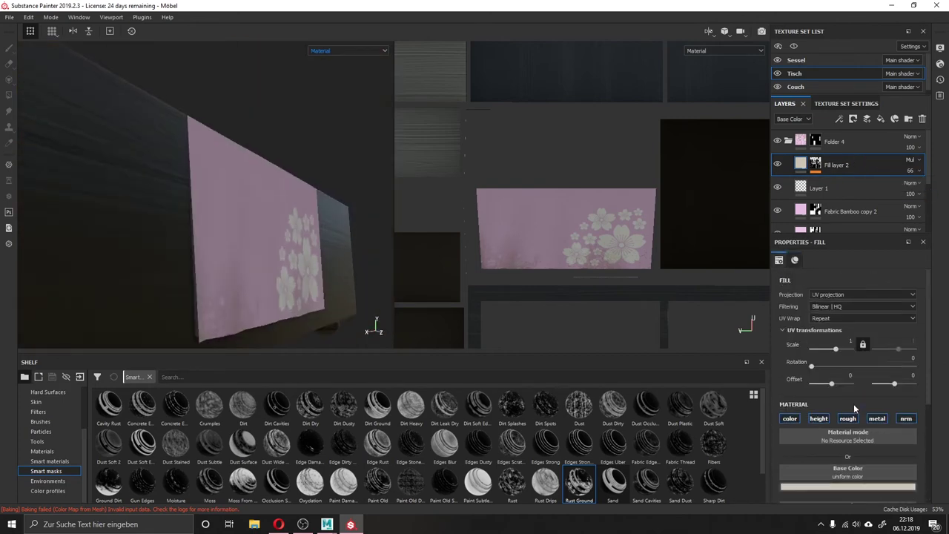
mouse_move(238, 222)
alt+mouse_down()
mouse_move(189, 234)
mouse_move(278, 256)
alt+mouse_up()
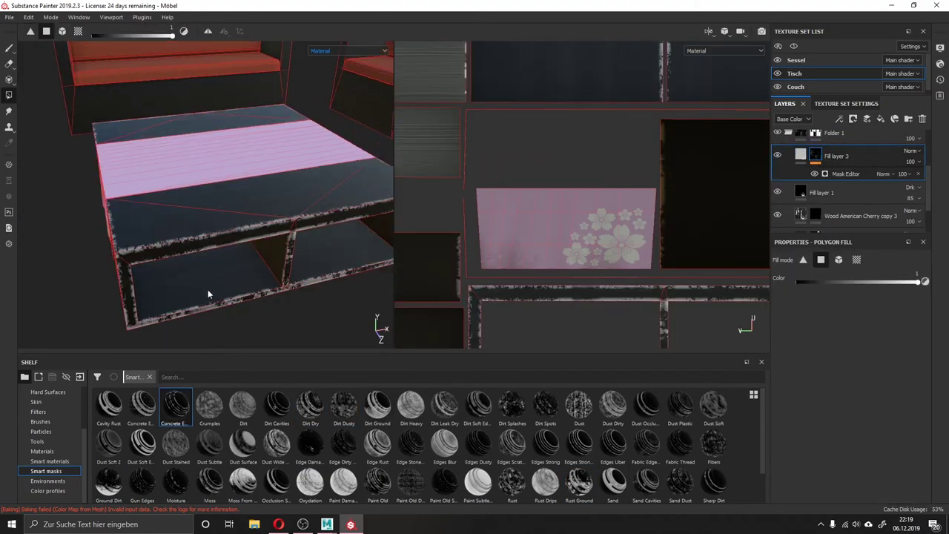
mouse_move(142, 404)
mouse_down()
mouse_move(750, 221)
mouse_move(816, 156)
mouse_up()
drag(801, 362, 806, 360)
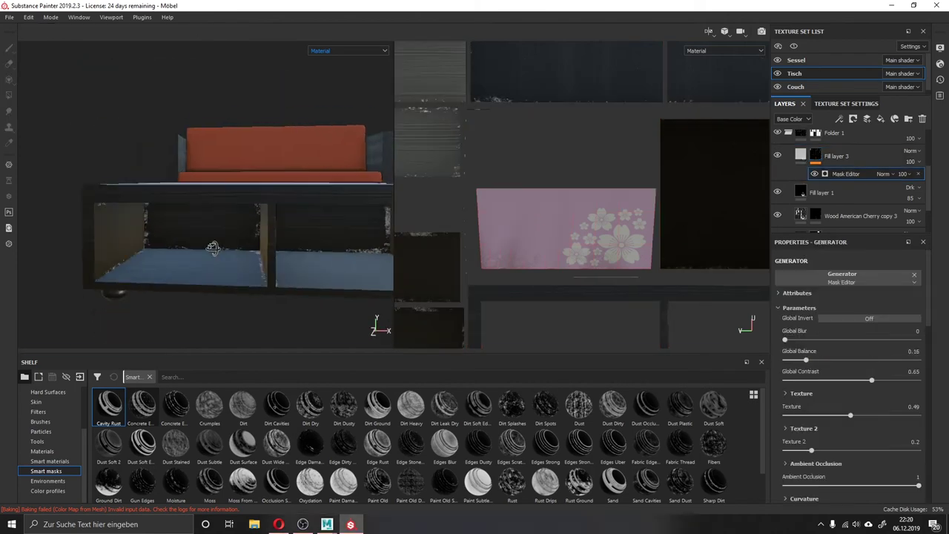
drag(871, 380, 816, 380)
mouse_move(806, 360)
mouse_down()
mouse_move(794, 360)
mouse_move(788, 340)
mouse_up()
- Remove the grime mask's blur and thin out its coverage and texture variation
scroll(793, 356, down, 2)
scroll(816, 386, down, 2)
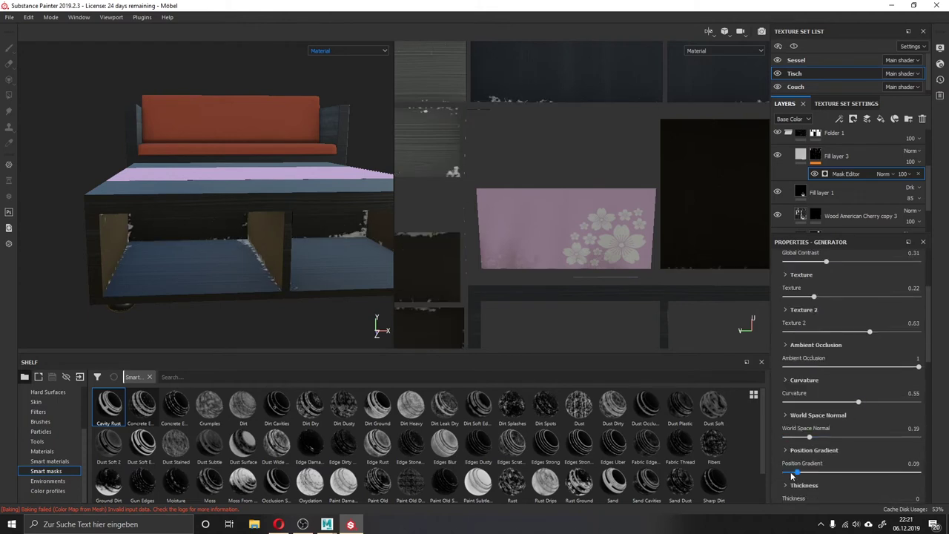
scroll(846, 415, down, 2)
scroll(876, 437, down, 2)
scroll(853, 356, up, 5)
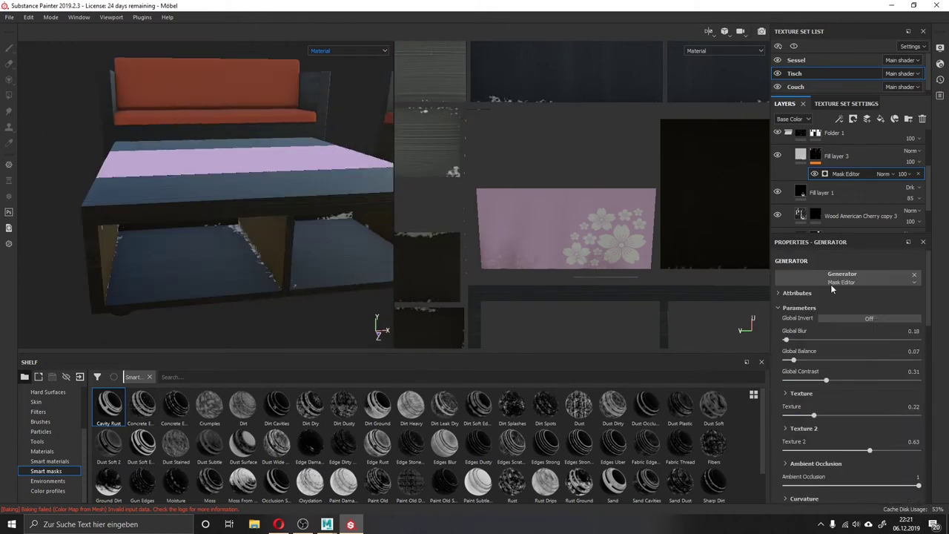
drag(786, 340, 790, 360)
drag(814, 415, 797, 415)
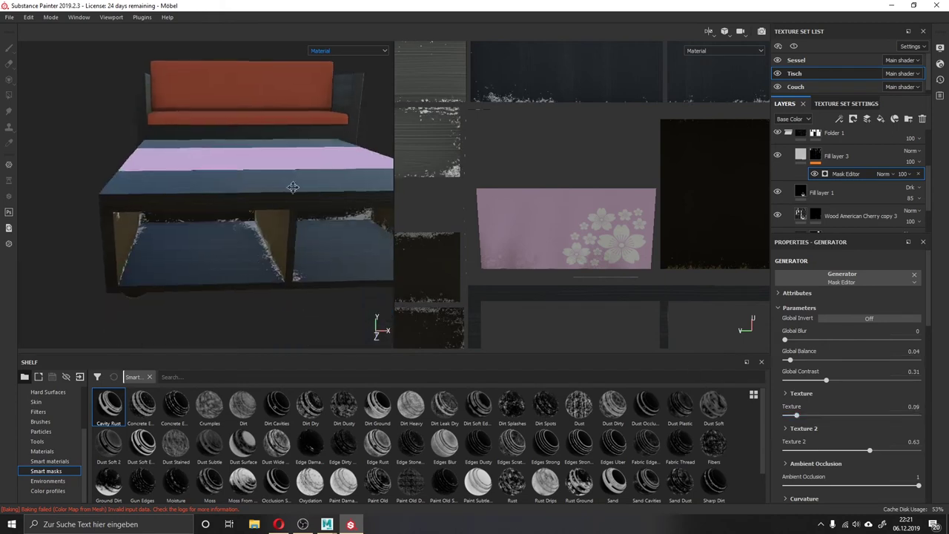
drag(870, 451, 833, 451)
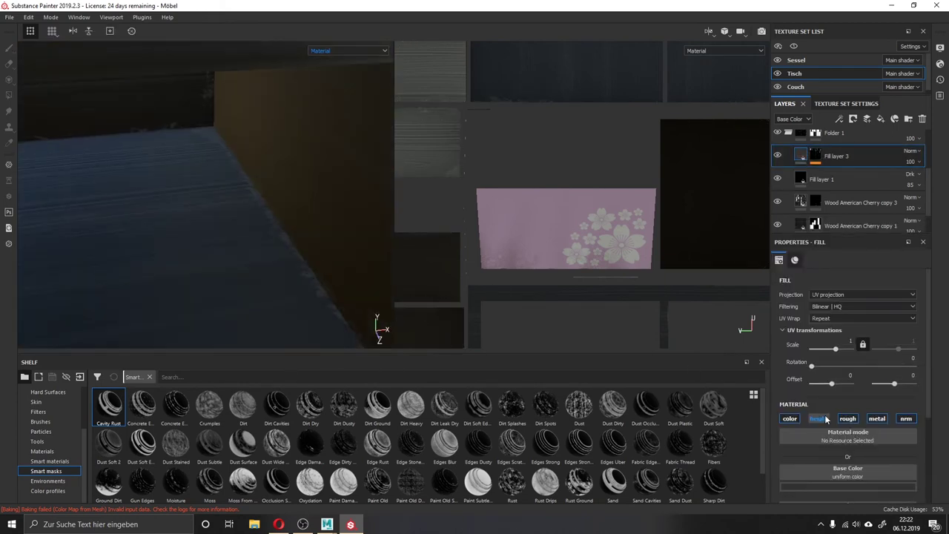
- Set the grime layer to Darken blending, raise its roughness, and preview the roughness channel
click(911, 151)
click(896, 199)
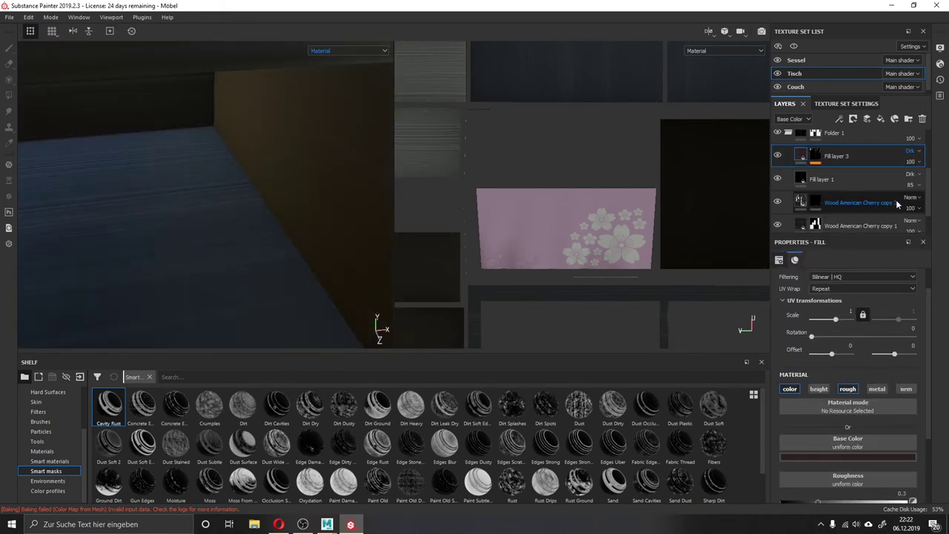
alt+drag(274, 190, 291, 191)
scroll(853, 414, down, 3)
scroll(263, 270, down, 5)
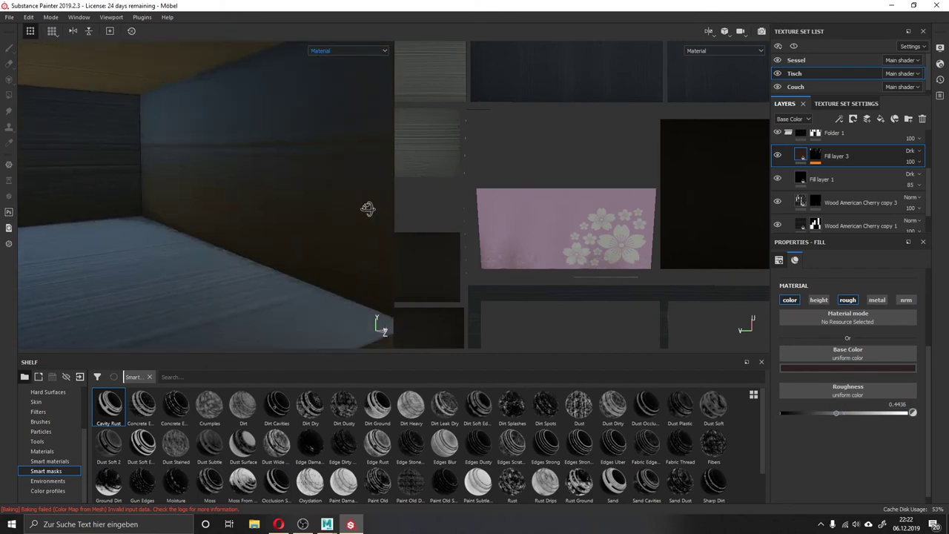
key(c)
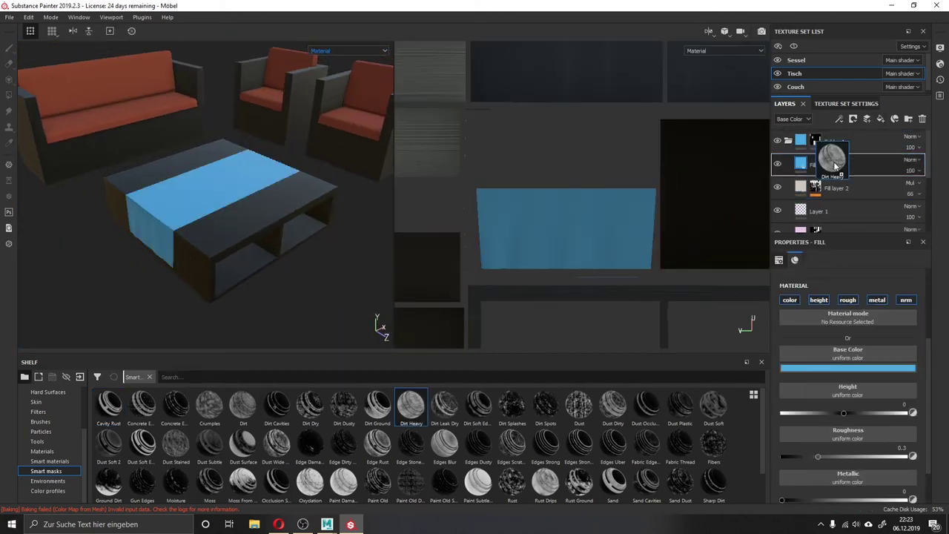
- Apply the Dirt Splashes mask to Fill layer 4 and colour the splashes dark pinkish grey
drag(512, 405, 823, 165)
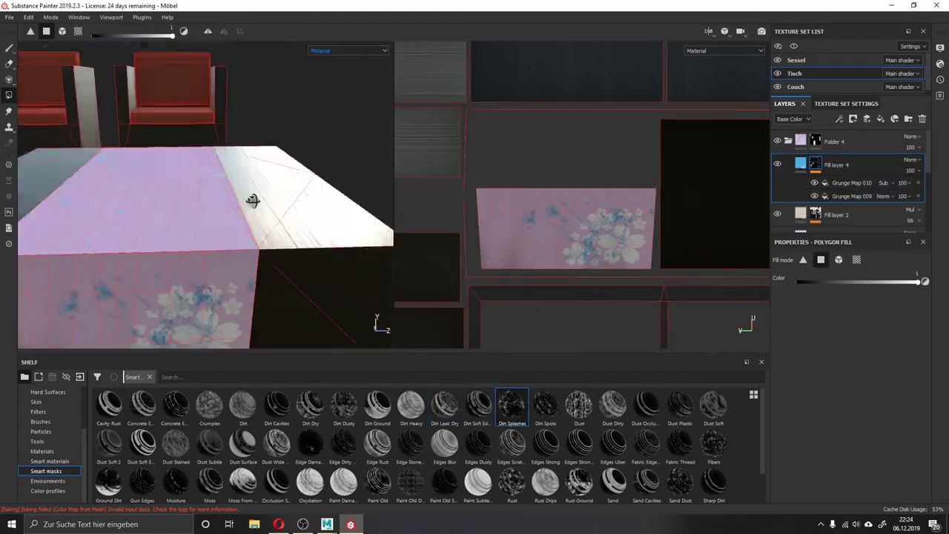
click(837, 367)
click(901, 387)
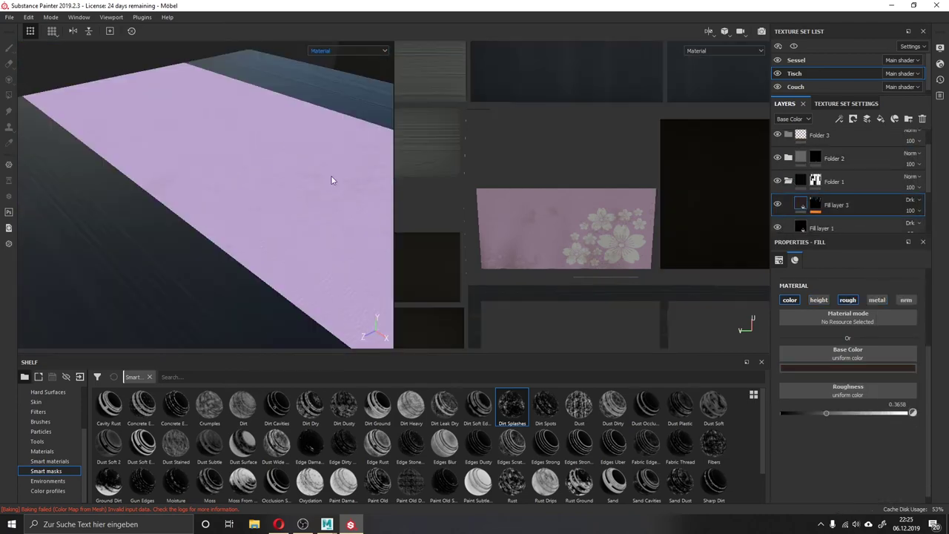
- Add Fill layer 5 for table dust with a changed blend mode and start setting its base colour
click(838, 212)
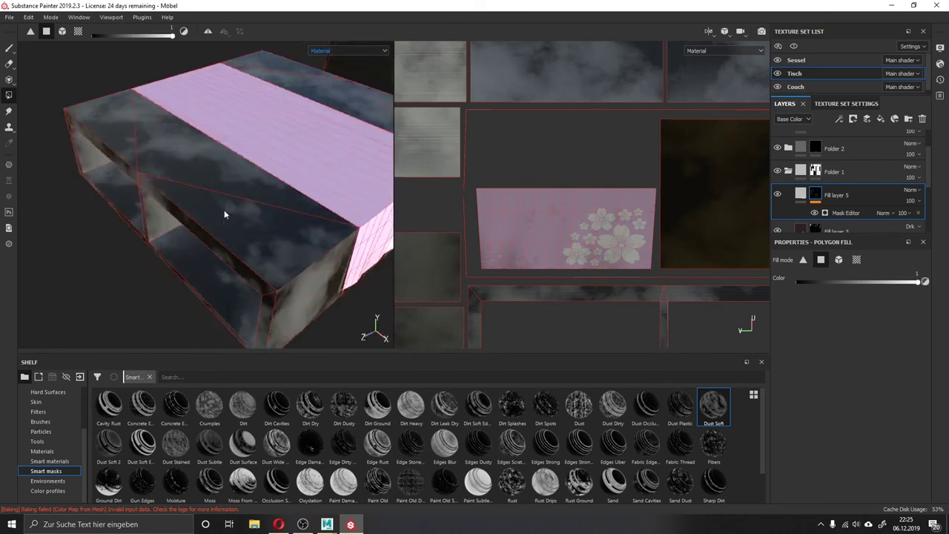
click(917, 193)
click(888, 245)
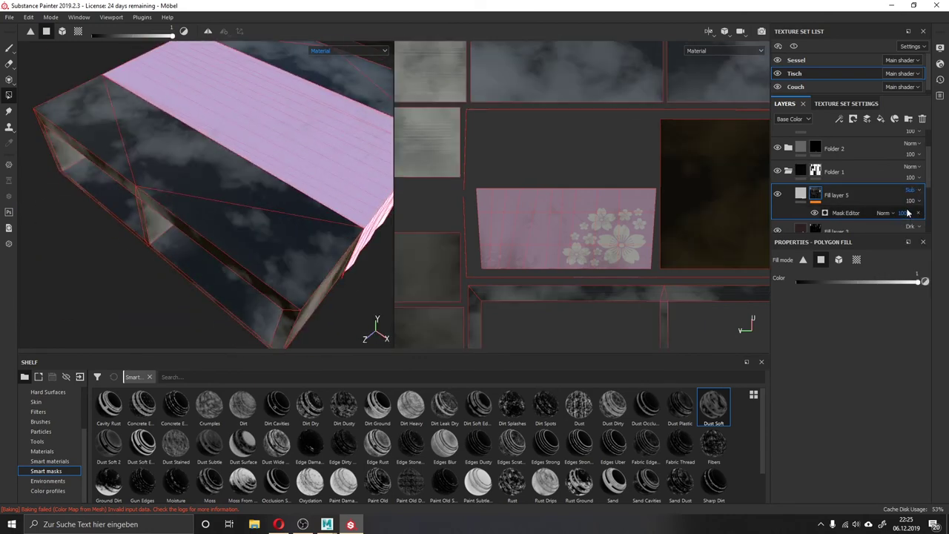
click(901, 197)
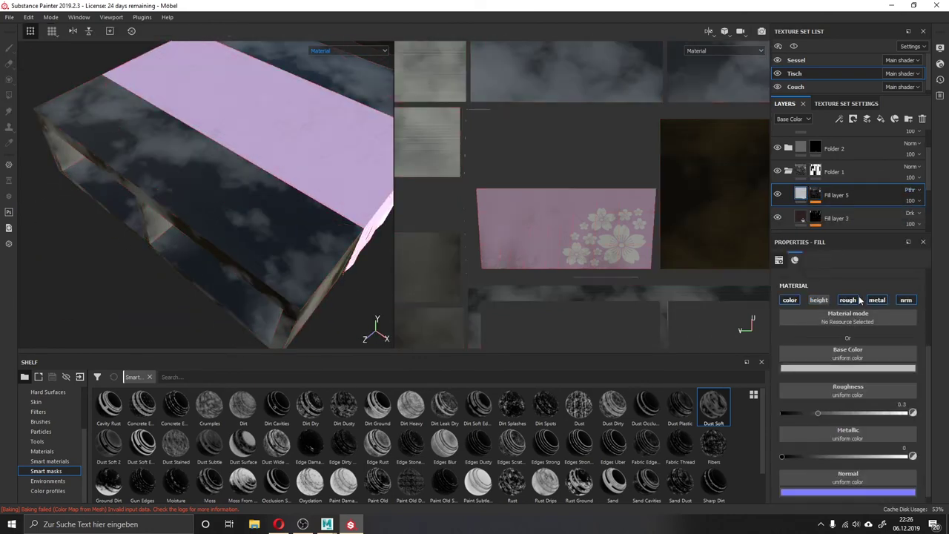
click(847, 354)
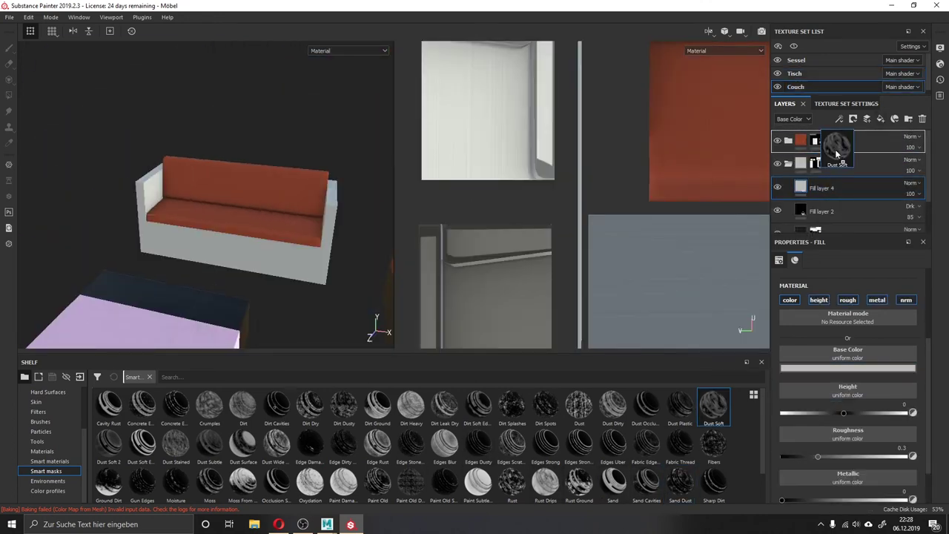
- Give the couch frame's Dust Soft-masked Fill layer 4 roughness 0.87 and a near-black base colour
drag(837, 154, 837, 188)
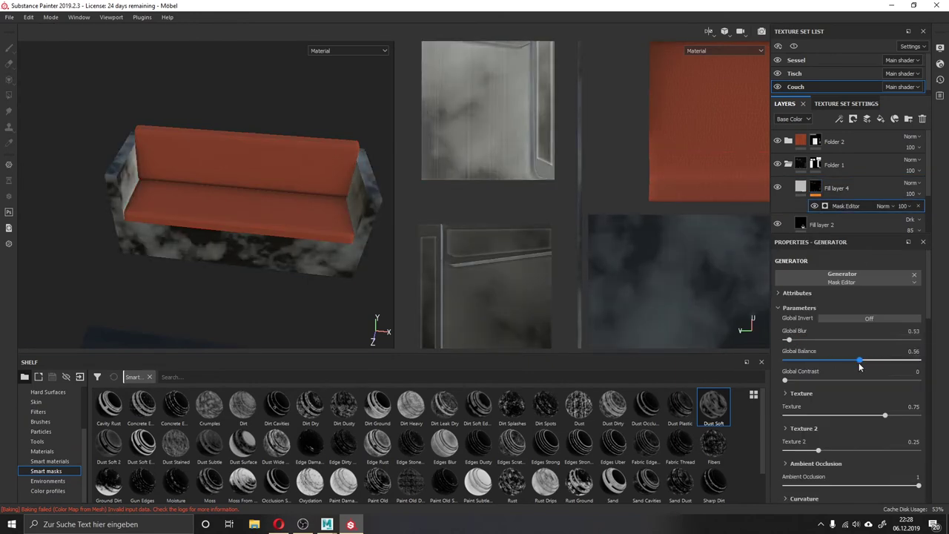
click(800, 188)
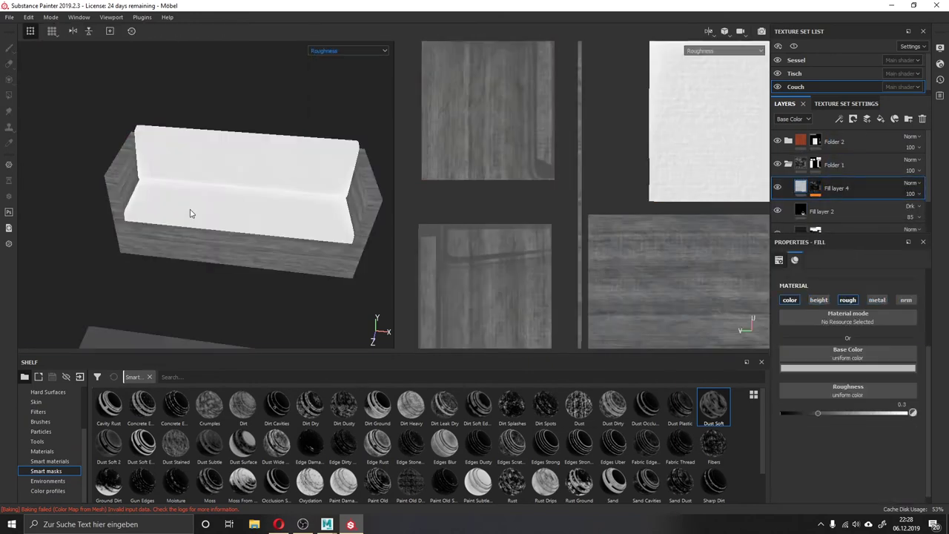
alt+drag(190, 212, 358, 71)
click(848, 368)
click(786, 482)
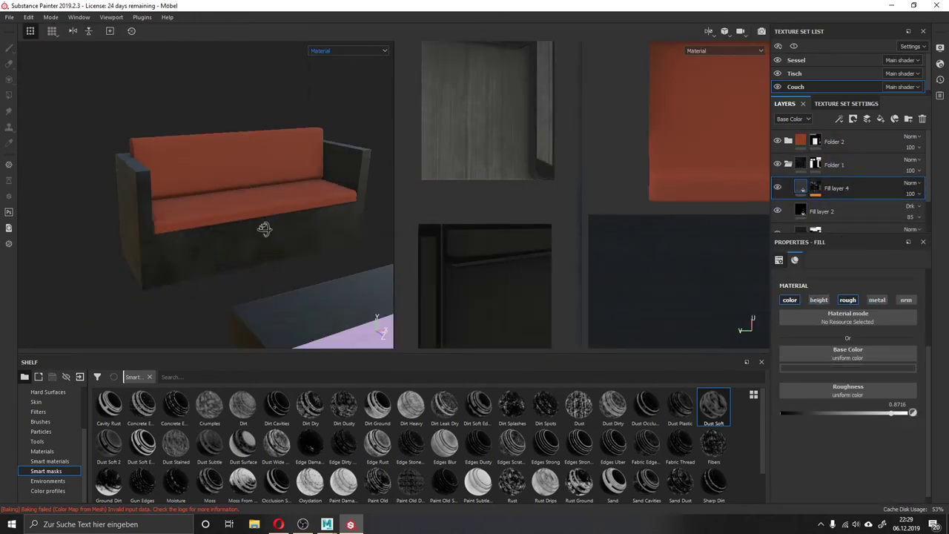
alt+drag(265, 230, 353, 202)
- Make Fill layer 4 on the Sessel armchair frames near-black too
click(816, 60)
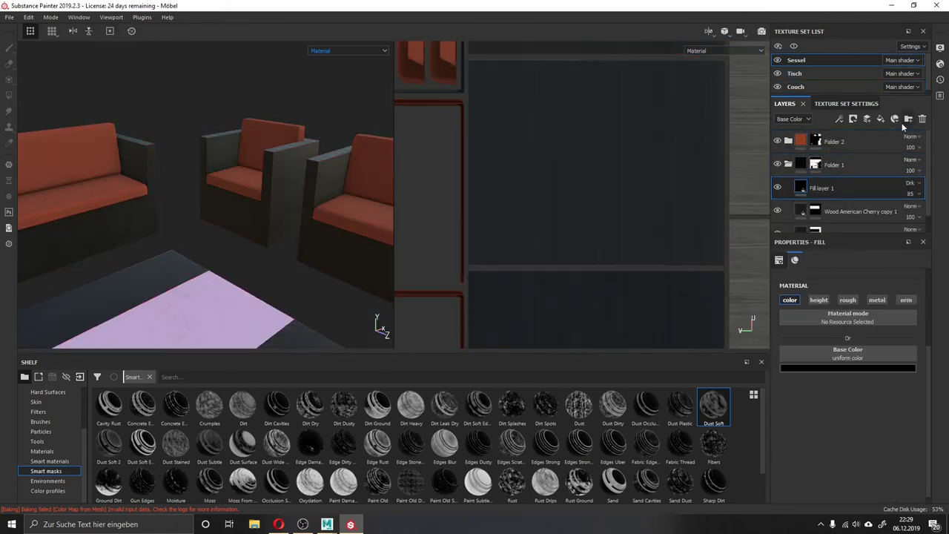
click(801, 187)
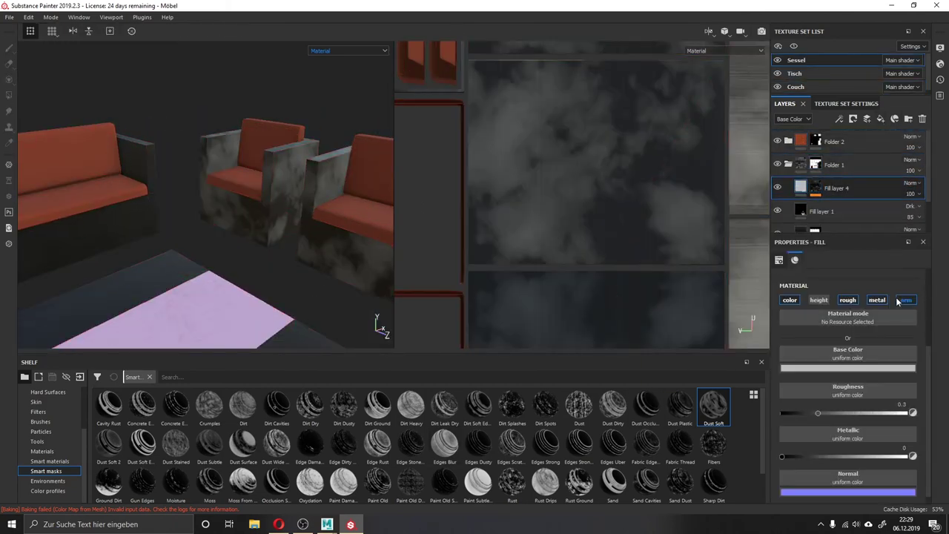
click(848, 367)
click(814, 371)
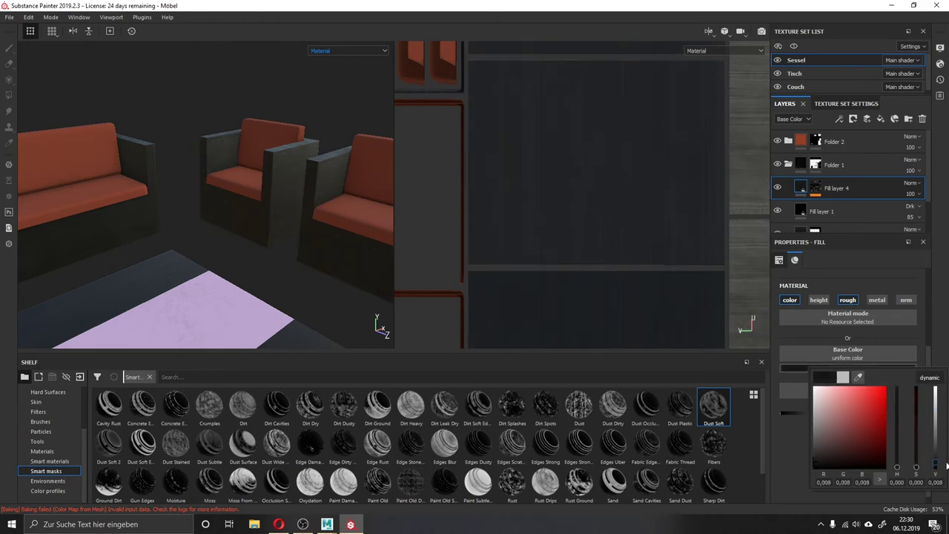
alt+drag(245, 193, 212, 167)
- Return to the armchairs' Sessel texture set
click(796, 73)
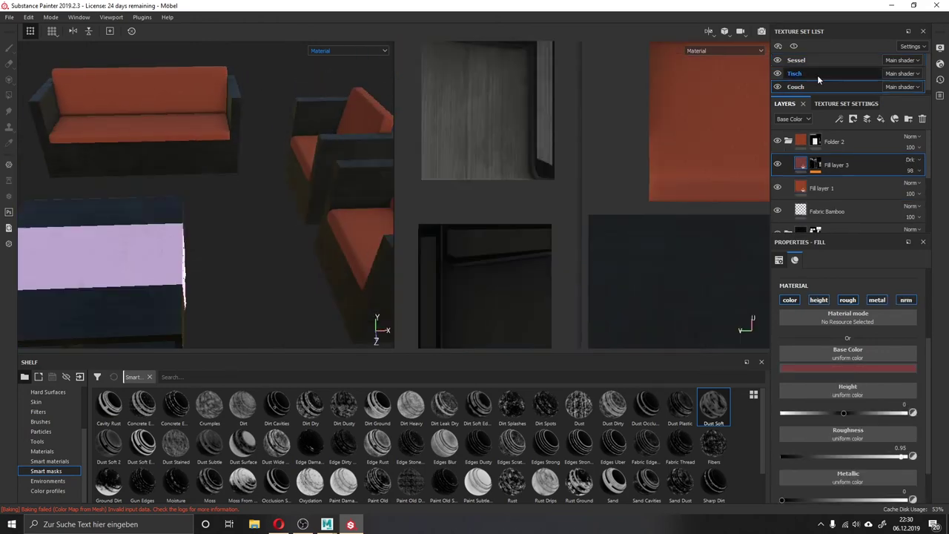
click(796, 60)
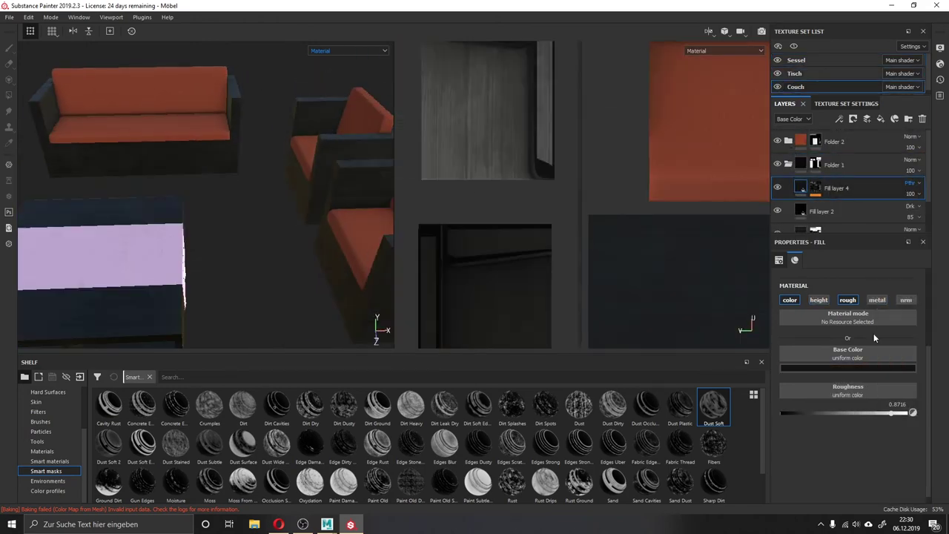
click(868, 368)
alt+drag(222, 193, 296, 230)
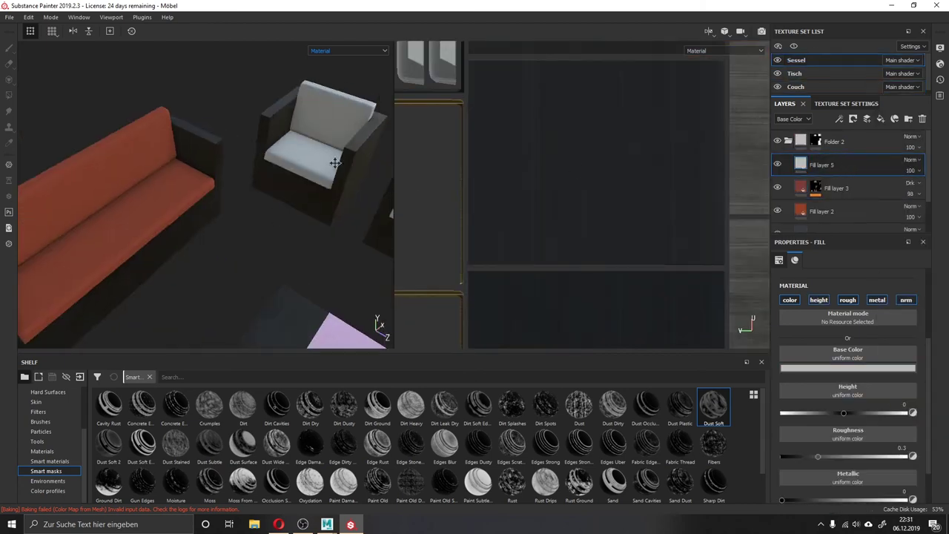
- Test Dust Wide, Paint Old and Surface Rust masks on Fill layer 5, undoing rejected ones
mouse_move(276, 444)
mouse_down()
mouse_move(338, 234)
mouse_move(311, 215)
mouse_move(282, 237)
mouse_up()
key(ctrl+z)
scroll(247, 425, down, 1)
drag(378, 443, 823, 165)
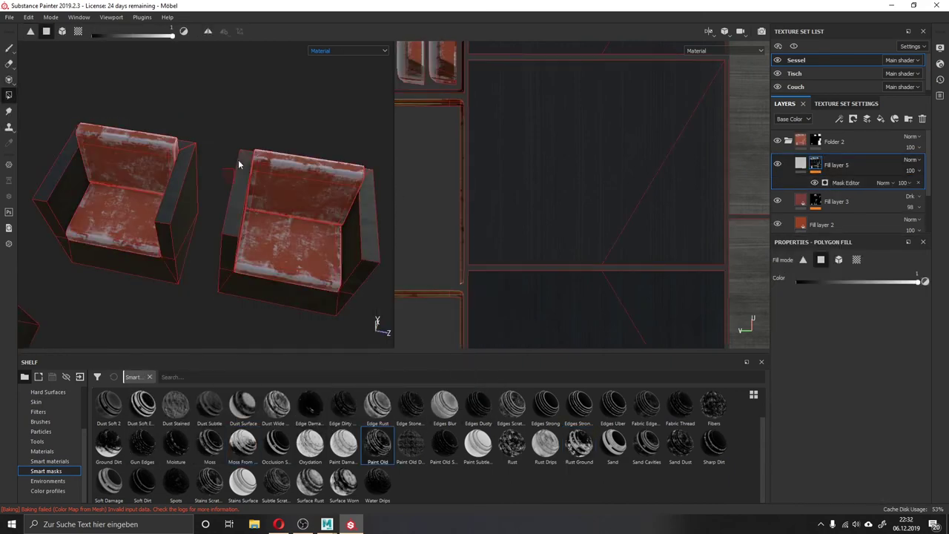
drag(852, 416, 836, 417)
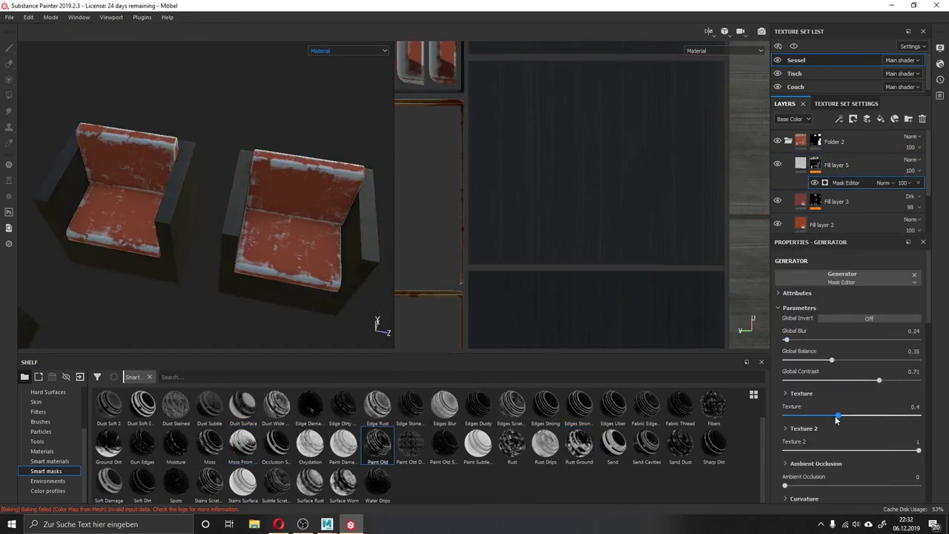
click(920, 183)
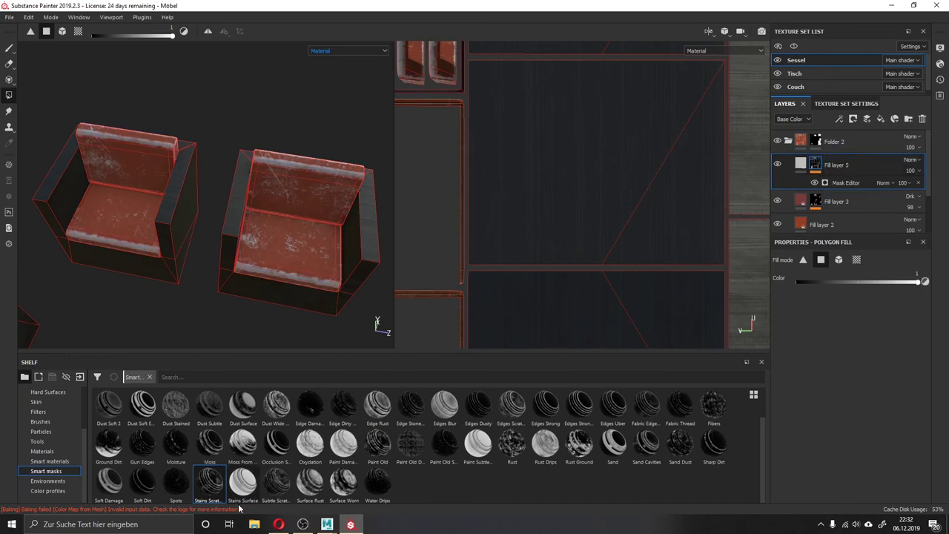
drag(310, 482, 869, 183)
key(ctrl+z)
key(ctrl+z)
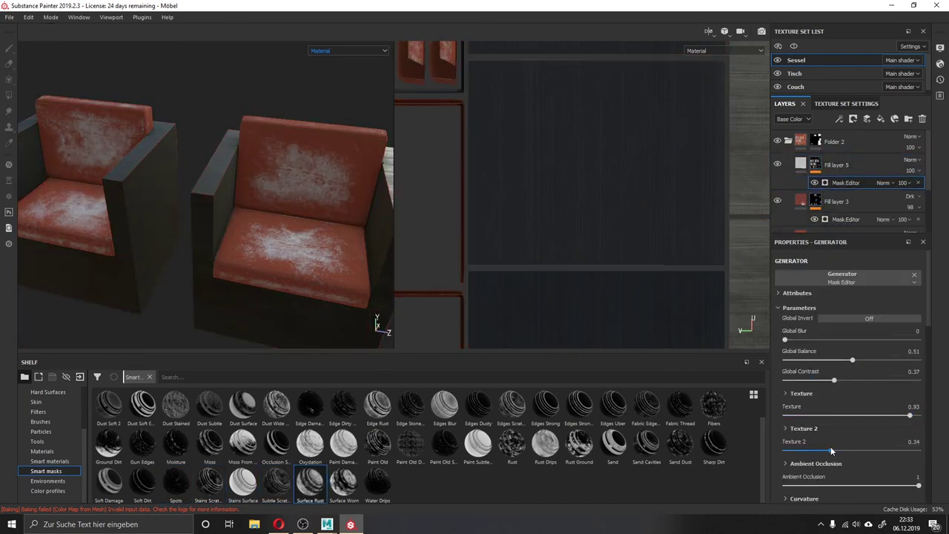
- Adjust the mask generator and give Fill layer 5 a dark stain base colour
scroll(831, 446, down, 3)
scroll(831, 445, down, 2)
scroll(832, 443, down, 3)
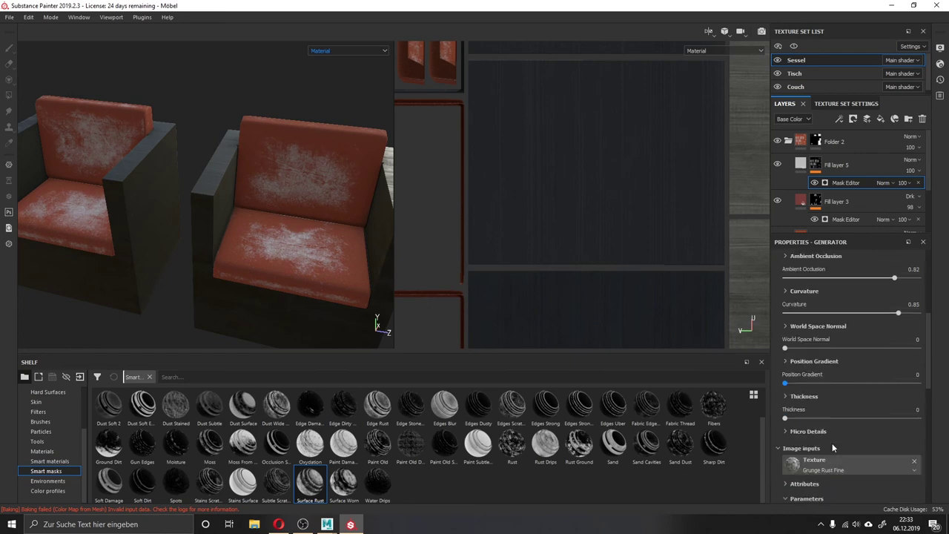
scroll(832, 443, down, 5)
drag(853, 378, 860, 379)
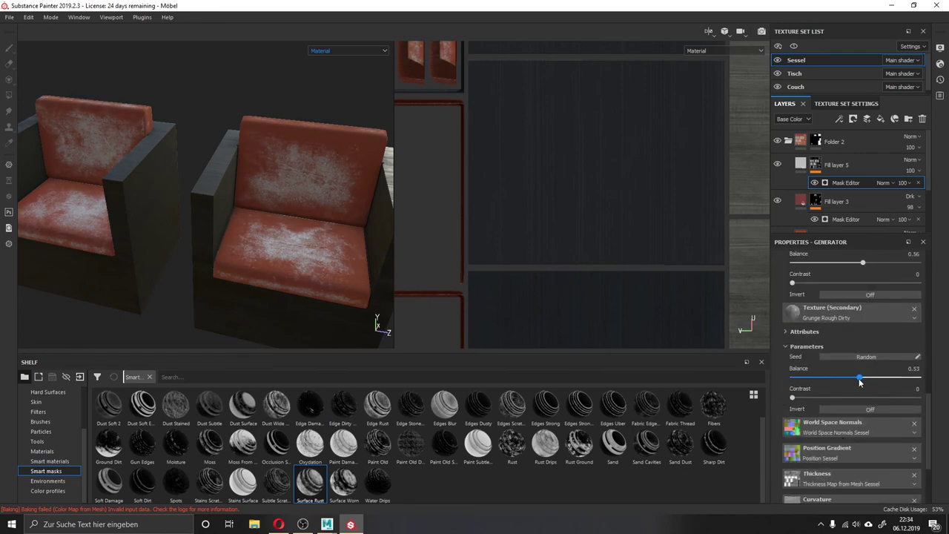
click(836, 164)
click(848, 368)
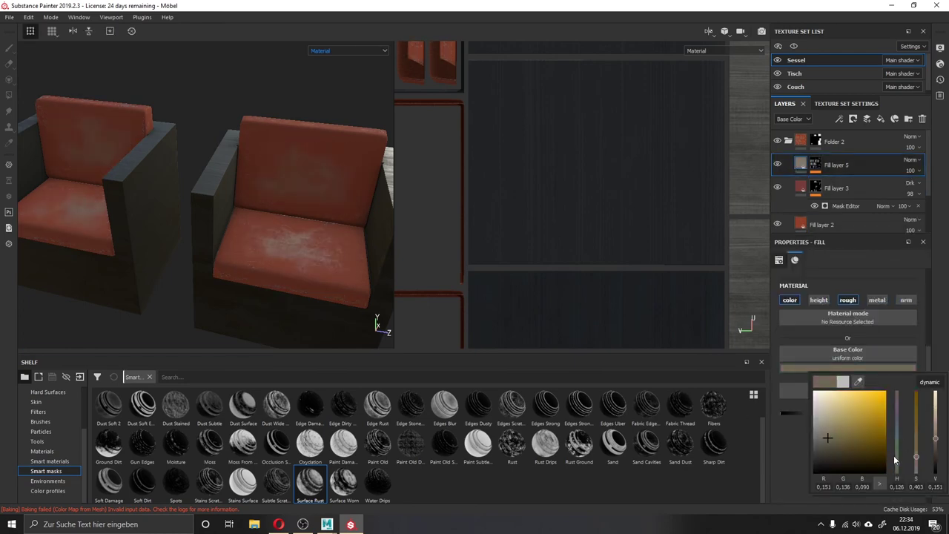
click(902, 346)
key(c)
key(m)
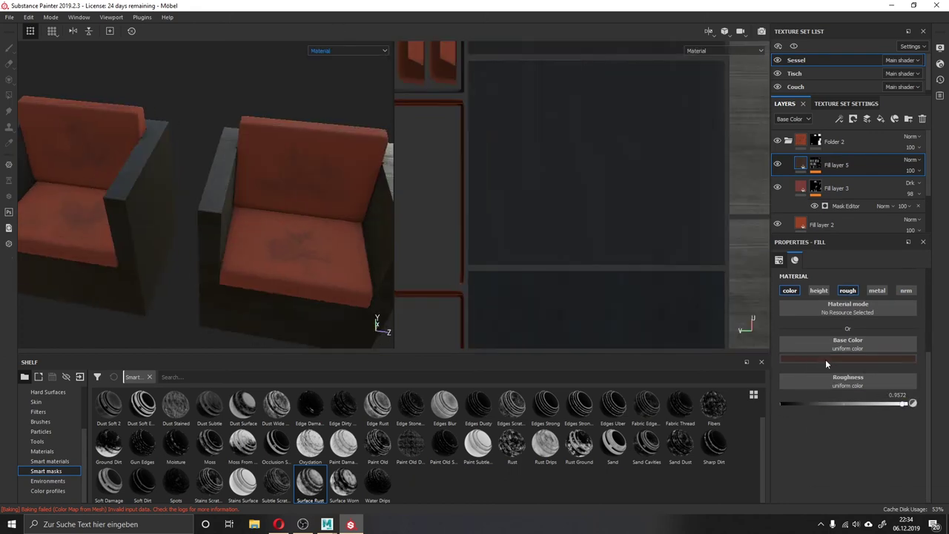
- Tone down the stain layer's strength, then switch to the Couch texture set
mouse_move(296, 244)
alt+mouse_down()
mouse_move(332, 267)
mouse_move(297, 245)
alt+mouse_up()
scroll(911, 160, down, 3)
drag(911, 170, 924, 187)
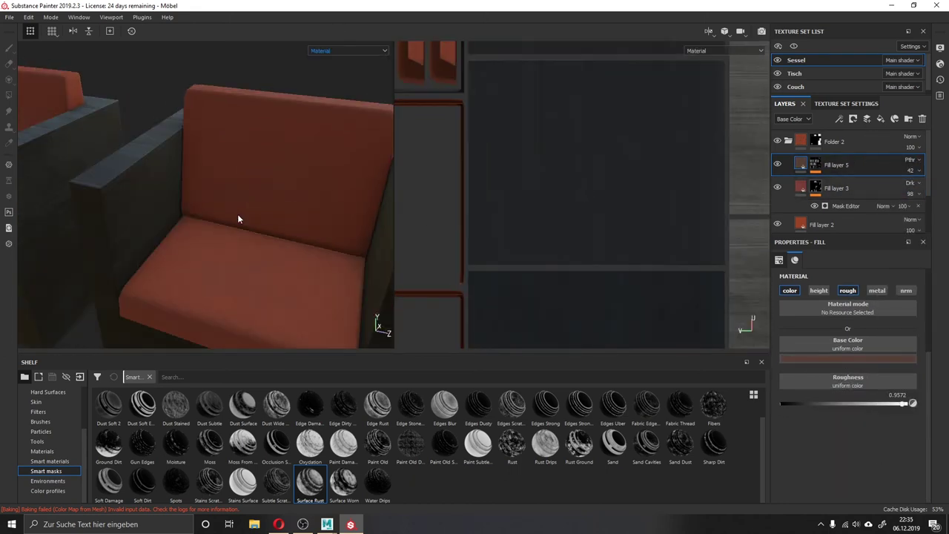
mouse_move(237, 213)
alt+mouse_down()
mouse_move(316, 224)
mouse_move(263, 248)
mouse_move(421, 208)
mouse_move(273, 206)
alt+mouse_up()
scroll(801, 207, down, 2)
click(801, 218)
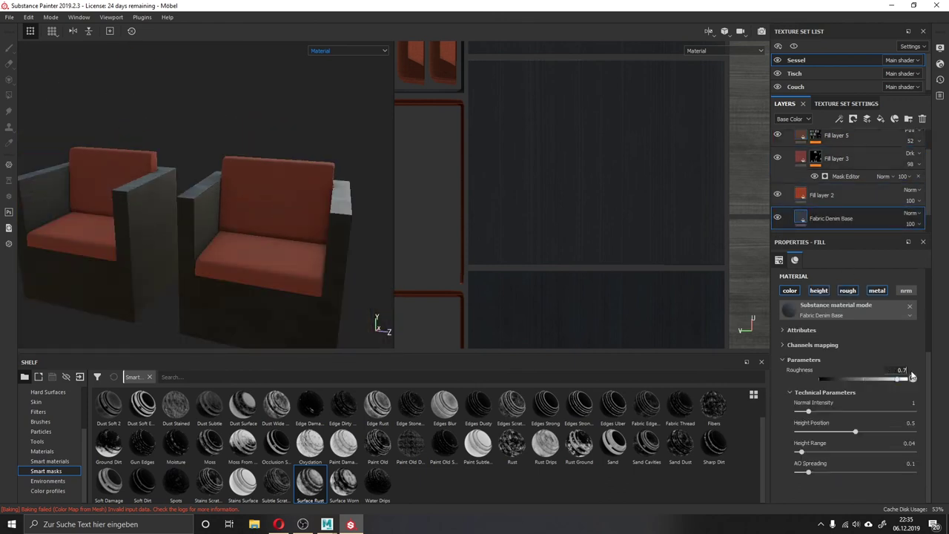
click(795, 86)
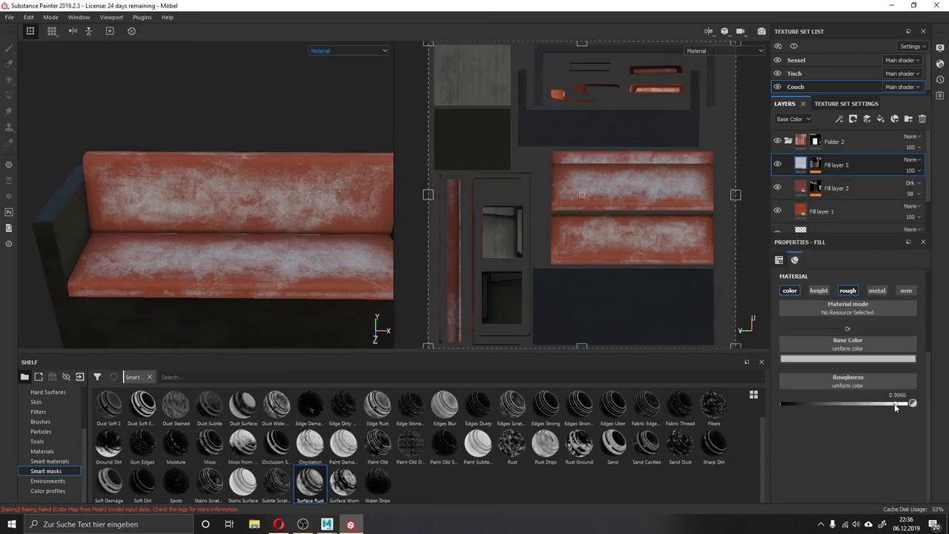
- Give the couch's Fill layer 5 stain a dark brown base colour instead of white
click(816, 165)
click(836, 183)
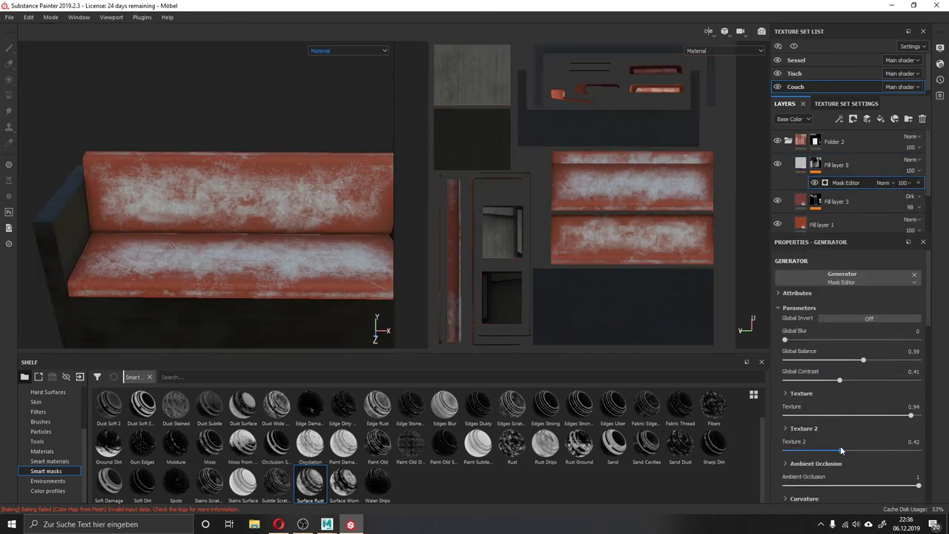
click(801, 165)
click(869, 362)
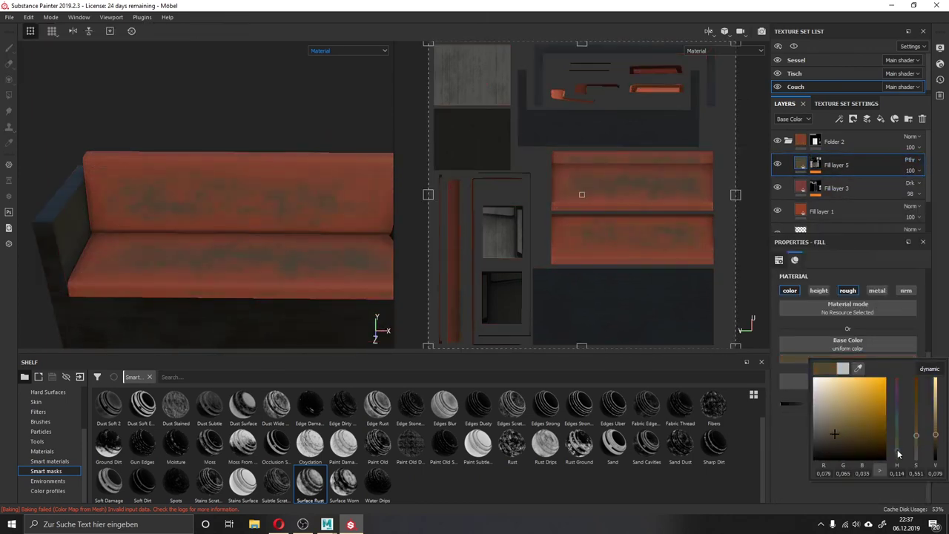
drag(928, 415, 928, 445)
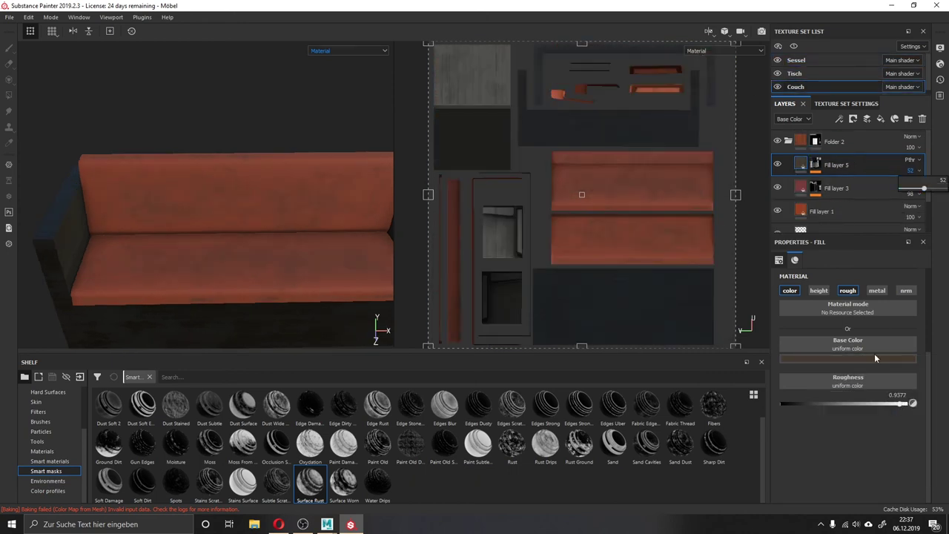
click(876, 358)
alt+drag(377, 321, 223, 222)
click(875, 362)
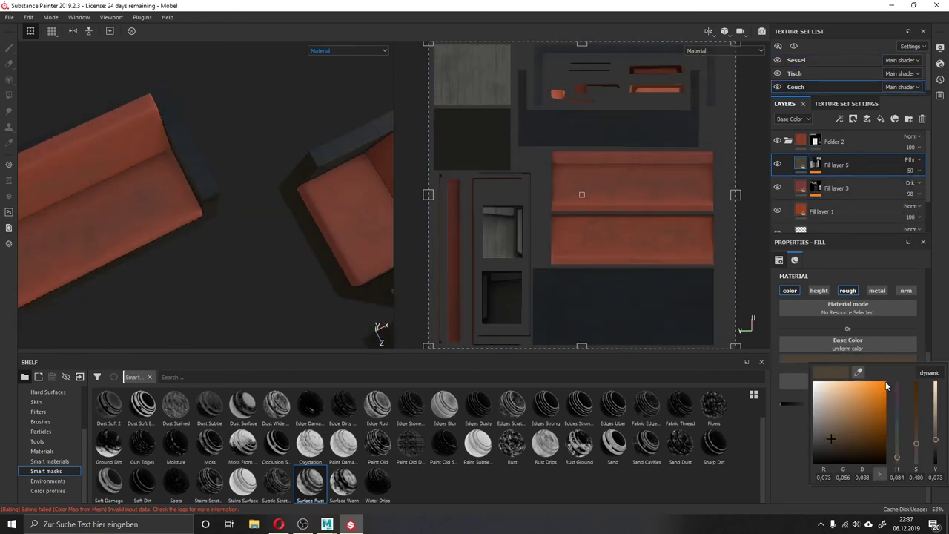
alt+drag(345, 223, 346, 278)
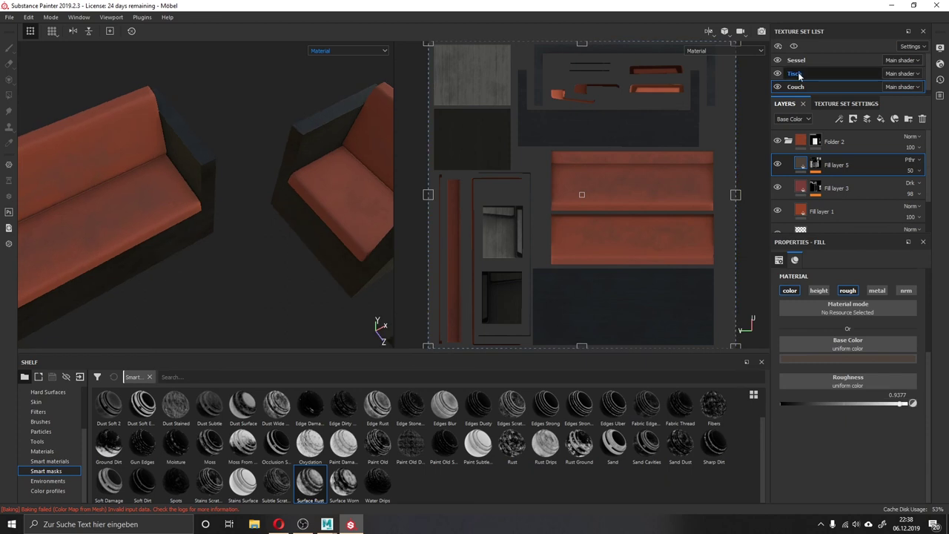
- Compare the couch stain colour against the armchairs' stain colour
click(796, 60)
click(876, 360)
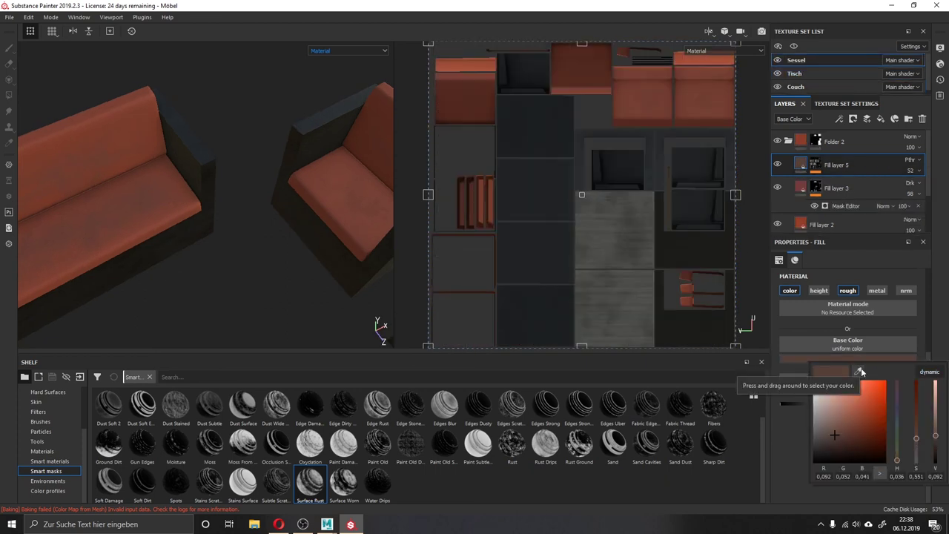
click(805, 86)
mouse_move(259, 215)
alt+mouse_down()
mouse_move(238, 225)
mouse_move(244, 212)
mouse_move(275, 235)
mouse_move(245, 216)
alt+mouse_up()
- Lower the couch stain layer's roughness slightly, checking it in the roughness channel view
key(c)
drag(885, 407, 897, 405)
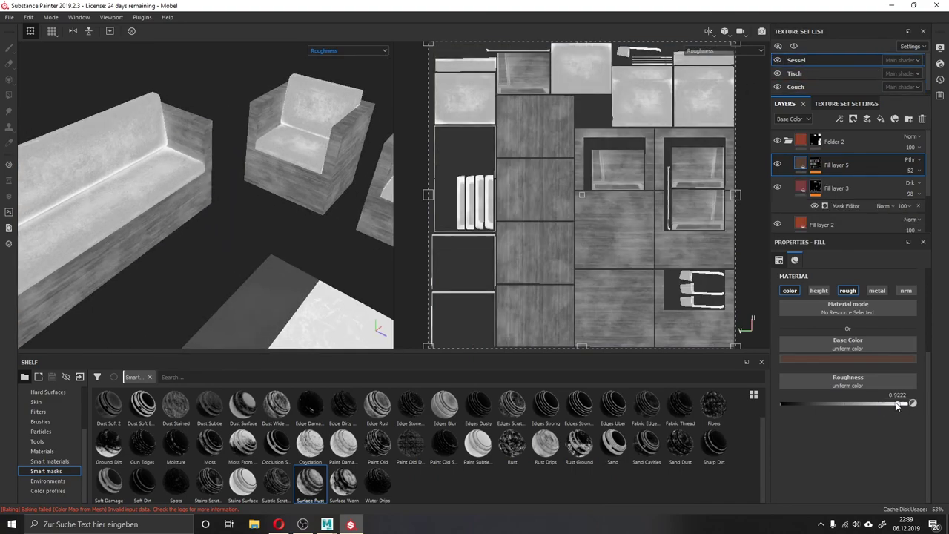
key(m)
alt+drag(312, 244, 224, 287)
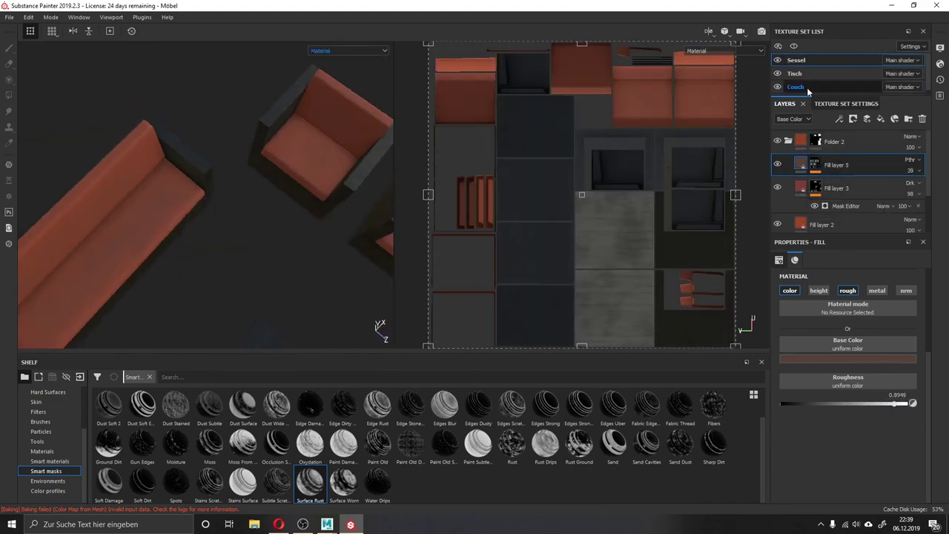
click(805, 87)
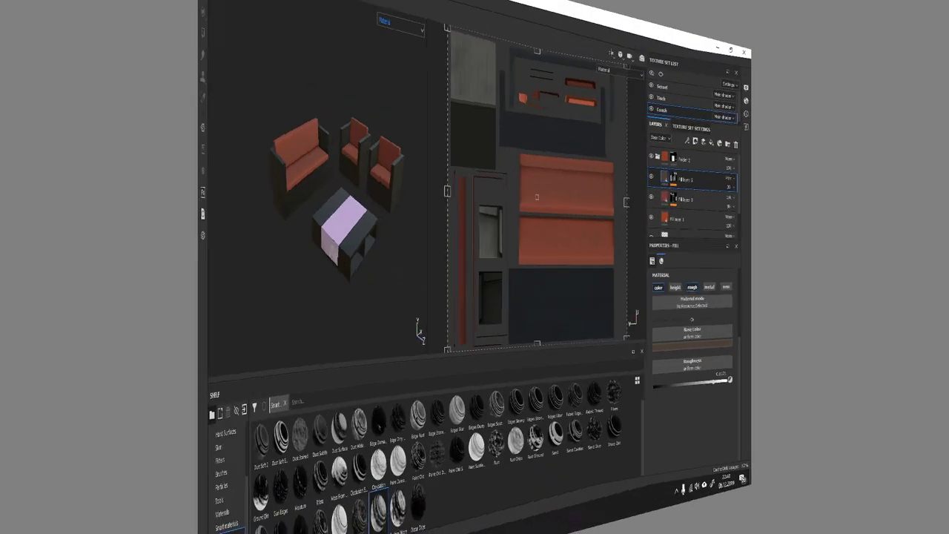